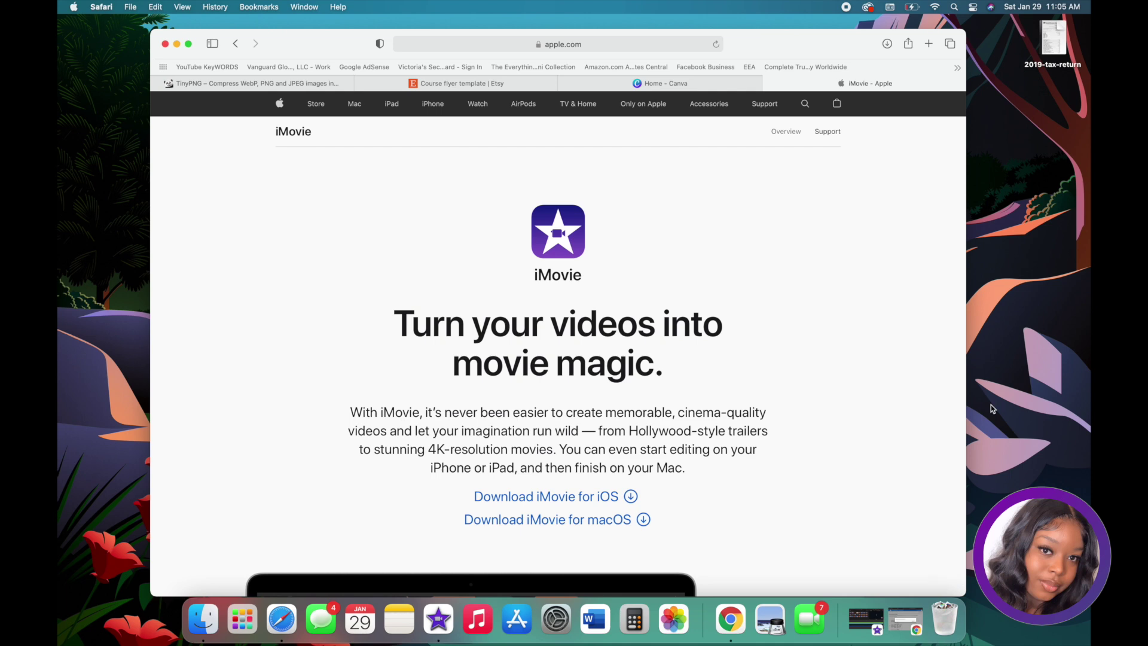
# Look through the iMovie product page on apple.com, from the download links down to the feature sections
pyautogui.scroll(-1, 827, 443)
pyautogui.scroll(-10, 826, 443)
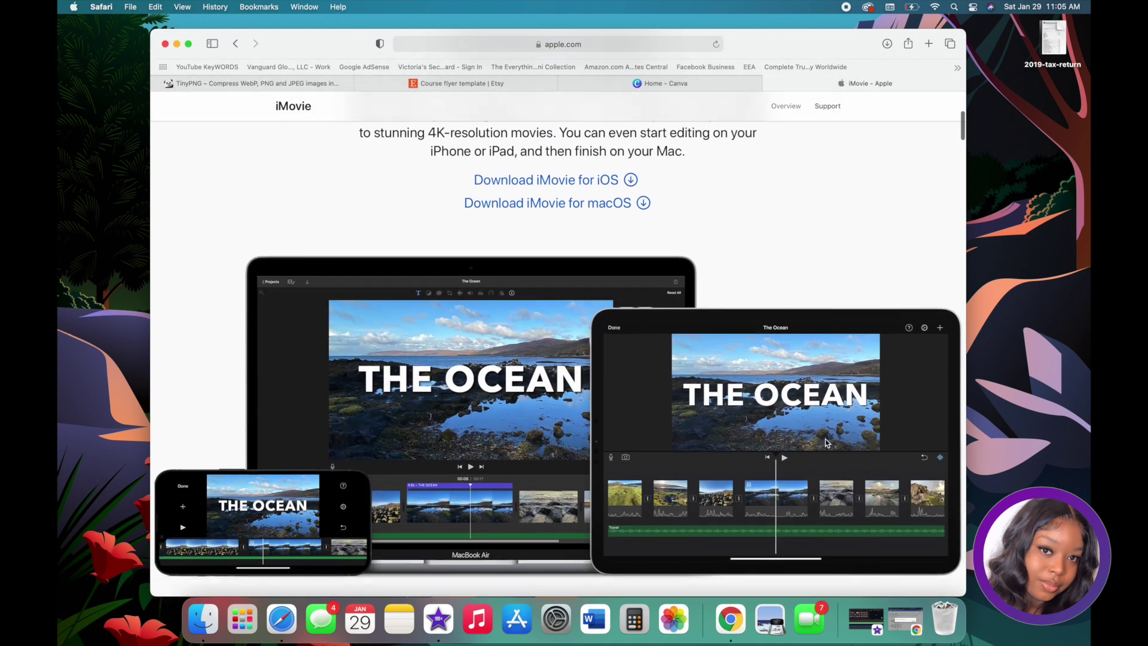
pyautogui.scroll(10, 827, 443)
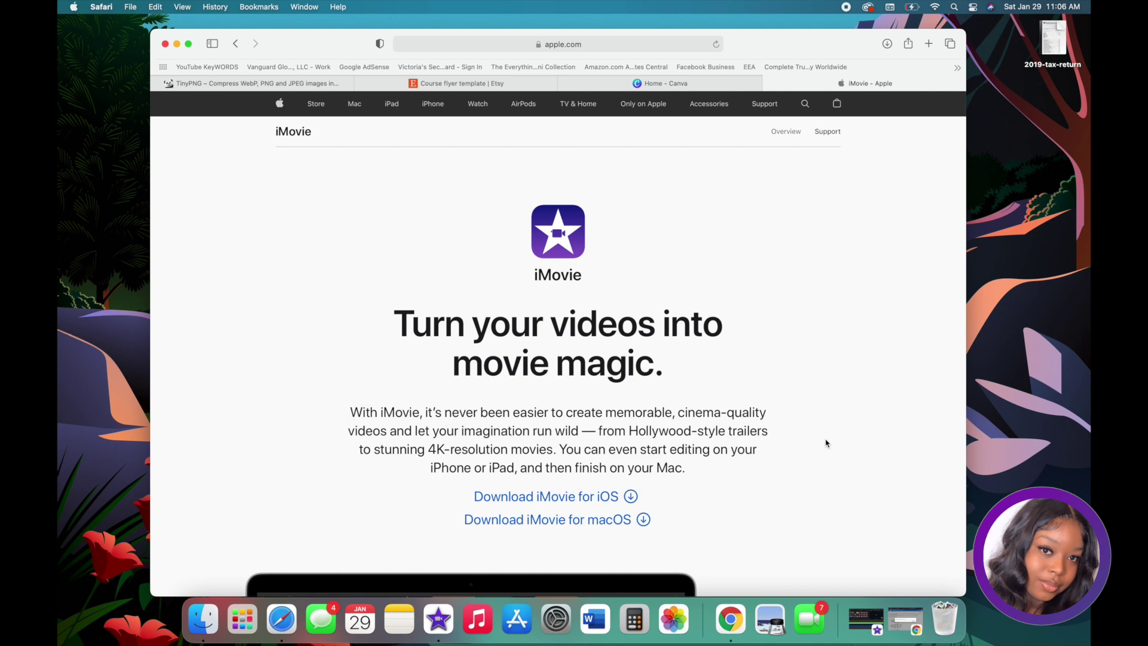
pyautogui.scroll(-2, 827, 442)
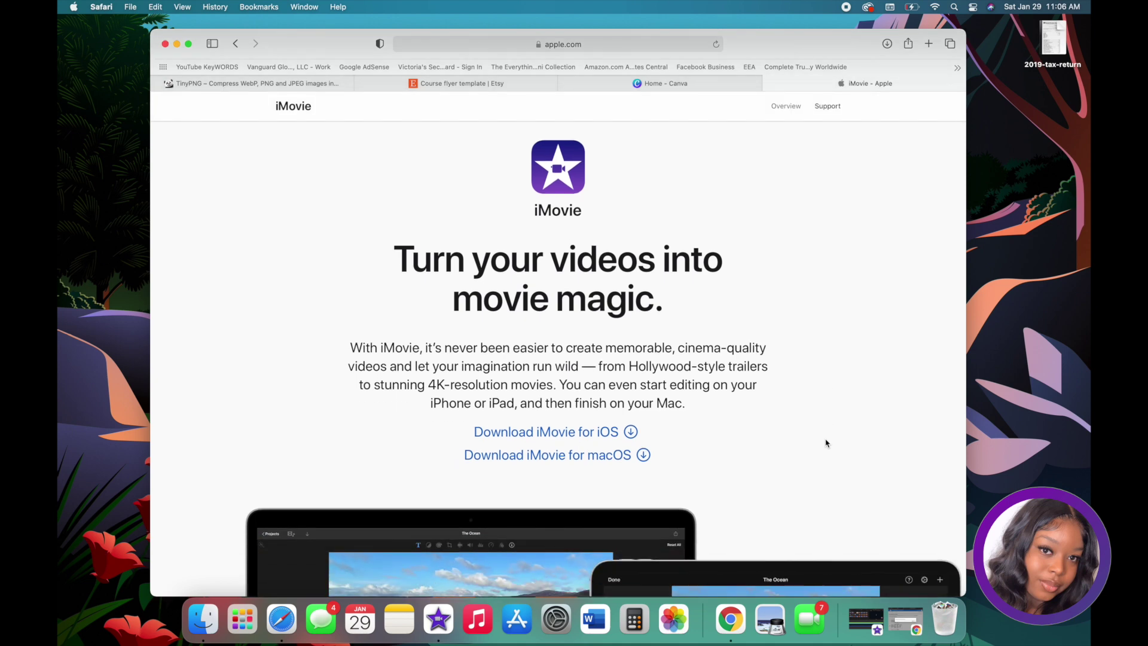
pyautogui.scroll(-10, 827, 442)
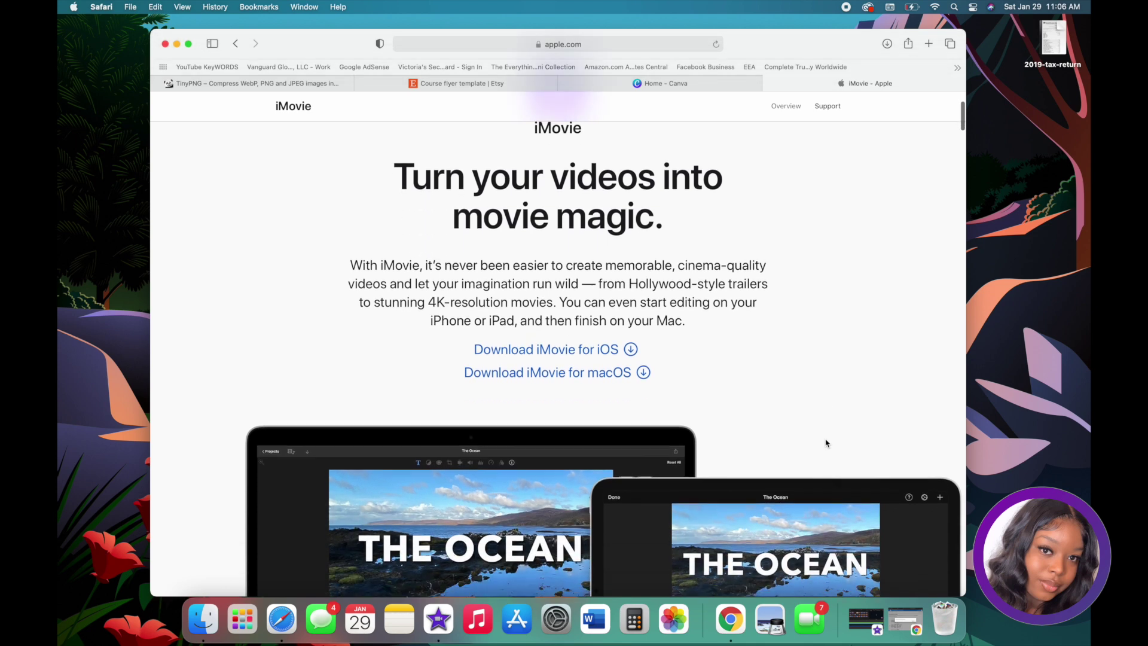
pyautogui.scroll(-1, 827, 443)
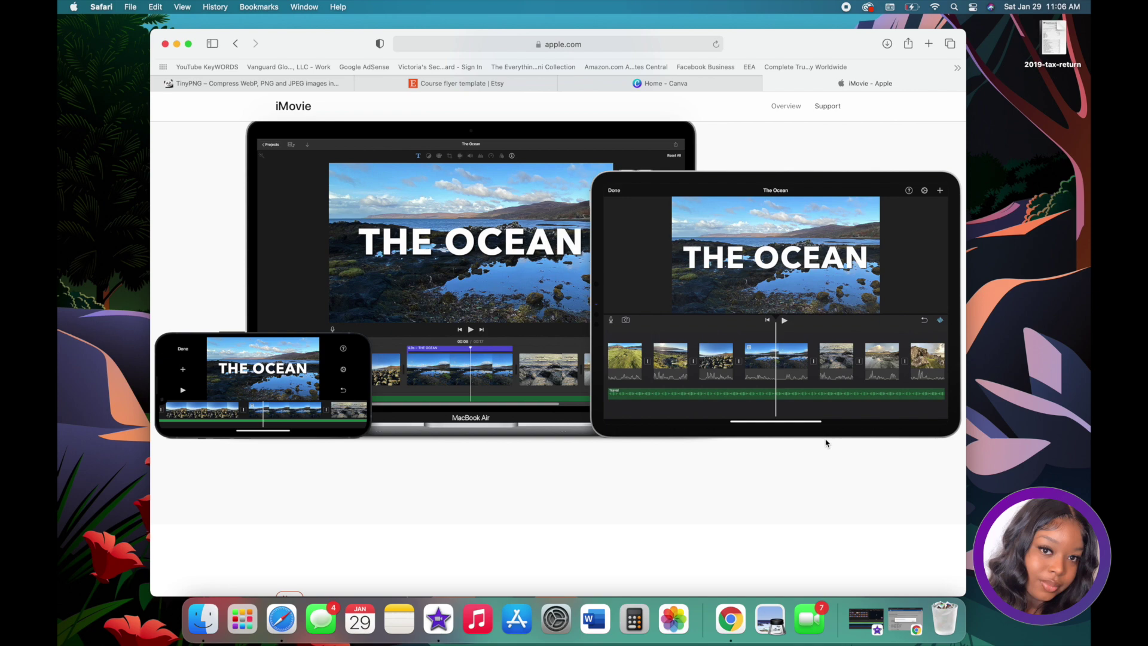
pyautogui.scroll(-10, 826, 442)
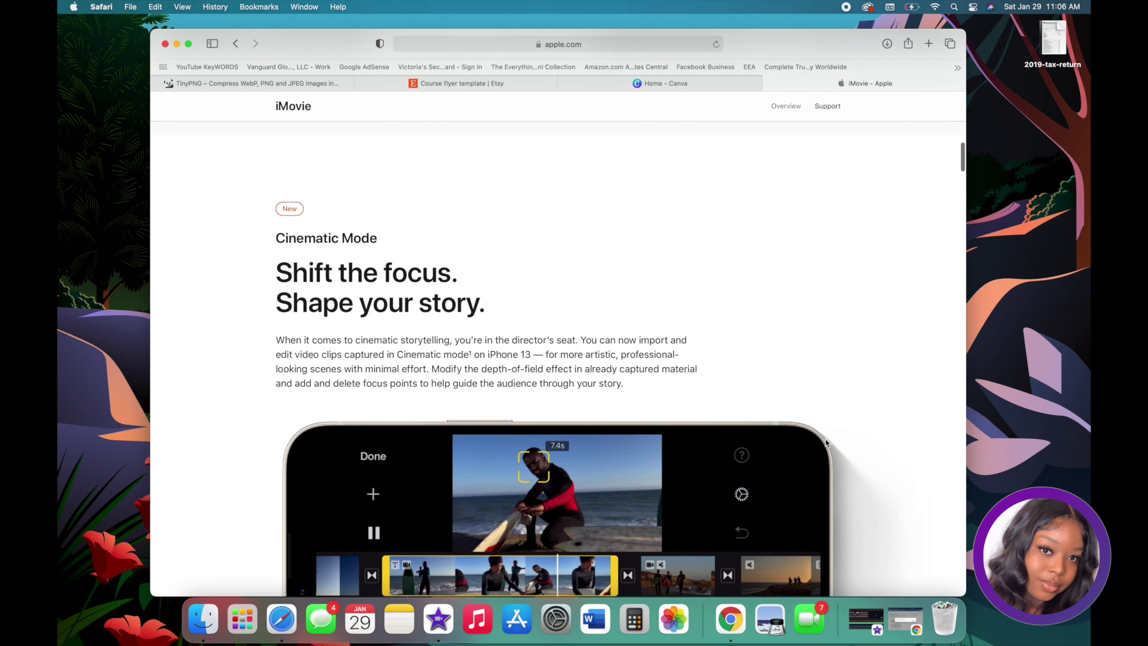
pyautogui.scroll(-15, 825, 439)
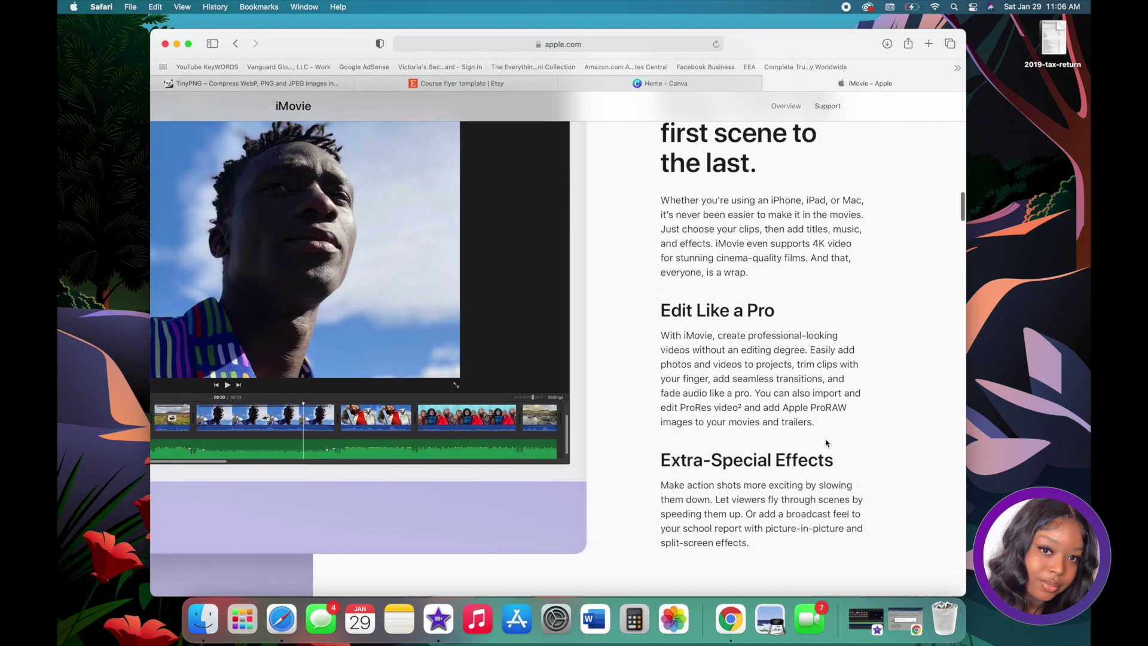
pyautogui.scroll(-7, 825, 441)
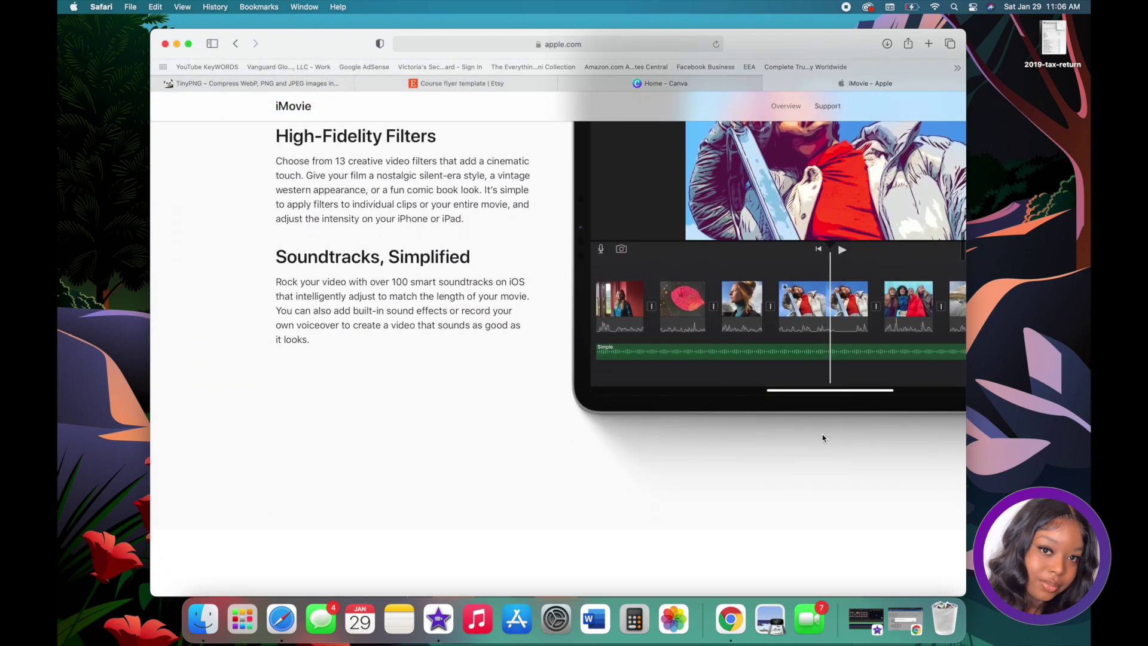
pyautogui.scroll(-8, 823, 438)
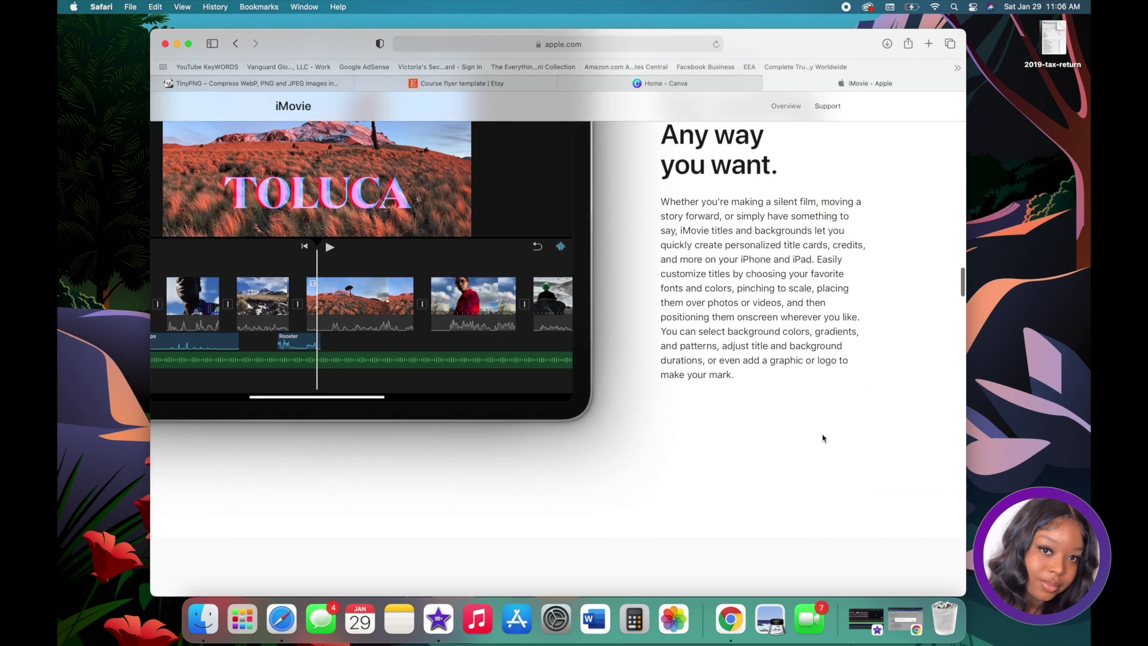
pyautogui.scroll(-8, 822, 438)
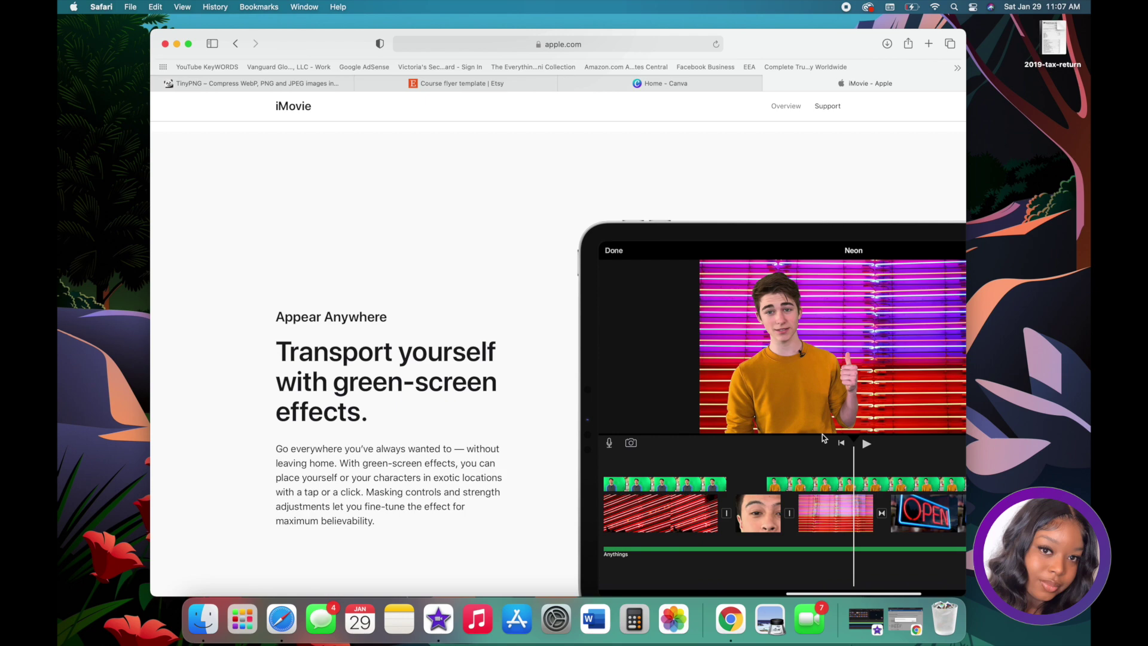
pyautogui.scroll(-20, 823, 436)
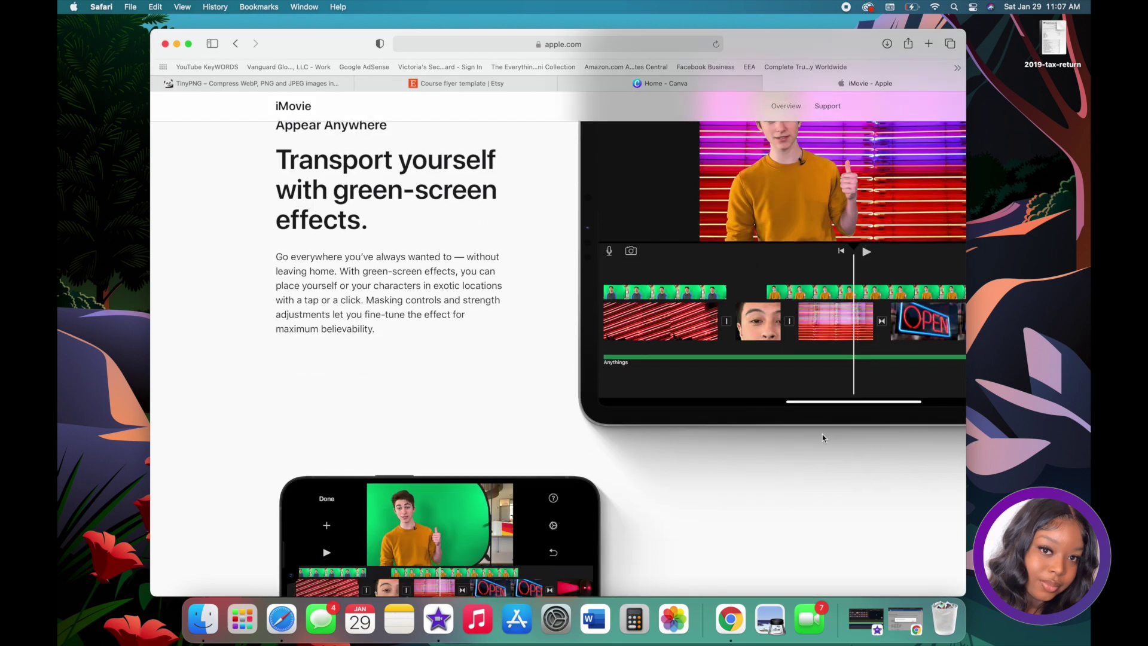
pyautogui.scroll(-20, 823, 437)
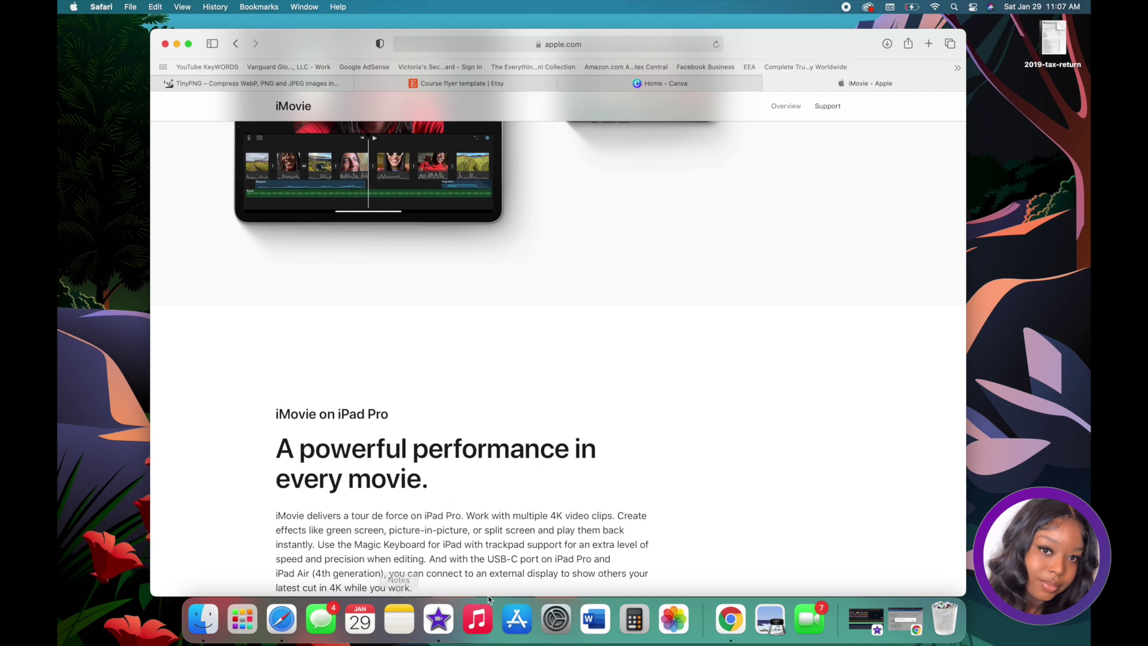
# Switch to iMovie, return to the projects overview and create a new movie project
pyautogui.click(439, 624)
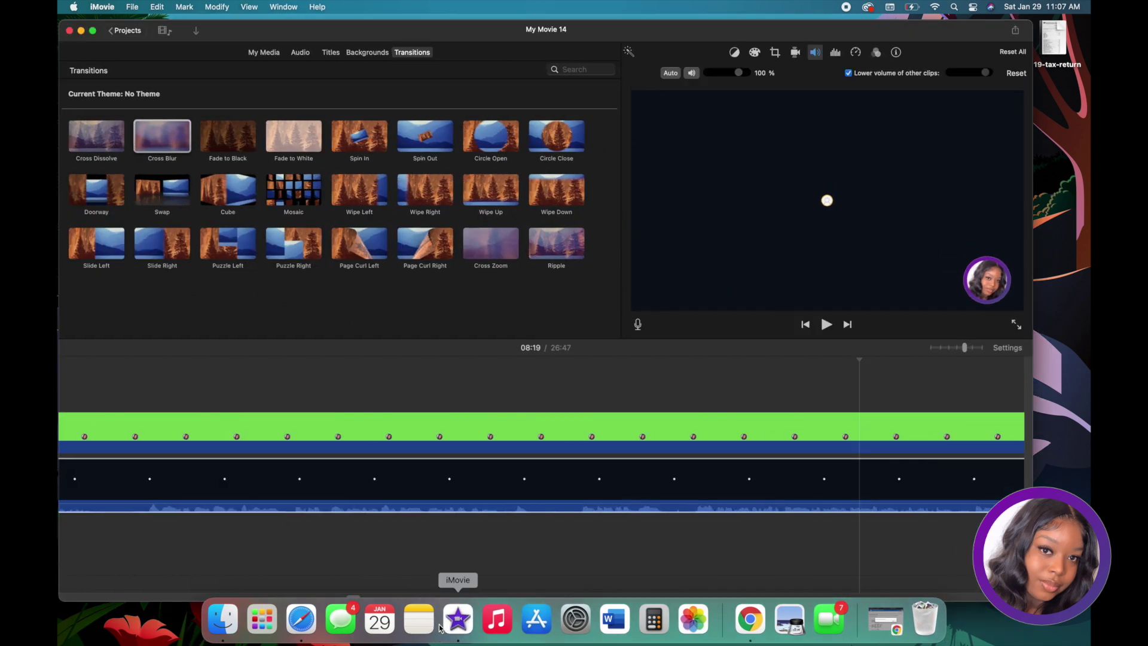
pyautogui.click(117, 32)
pyautogui.click(651, 328)
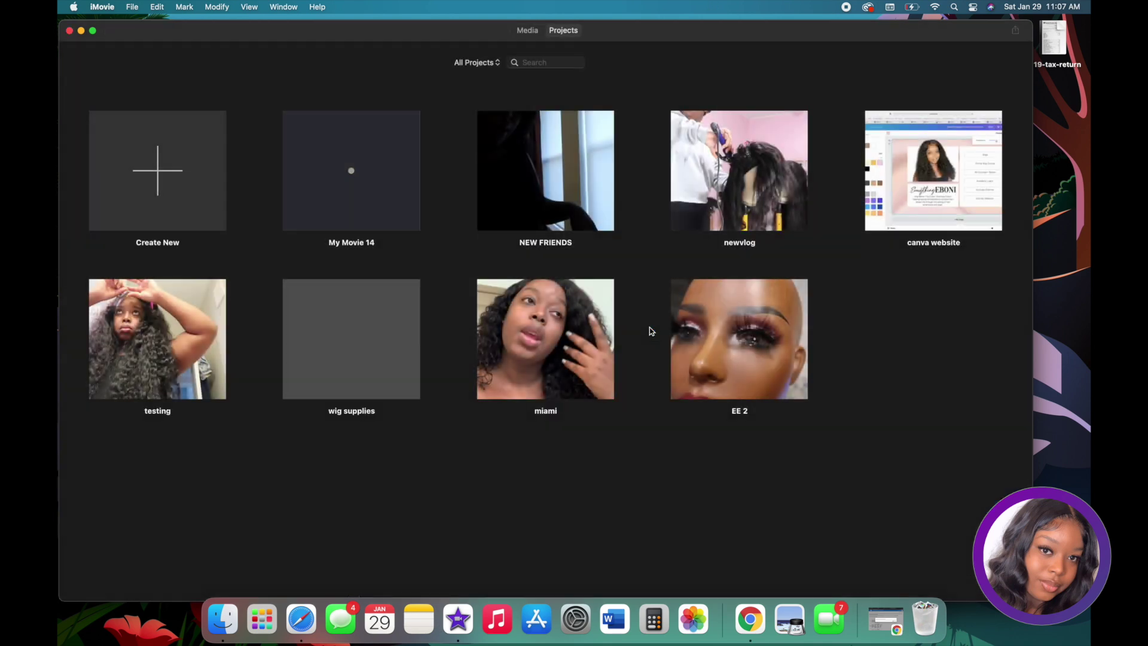
pyautogui.moveTo(162, 374)
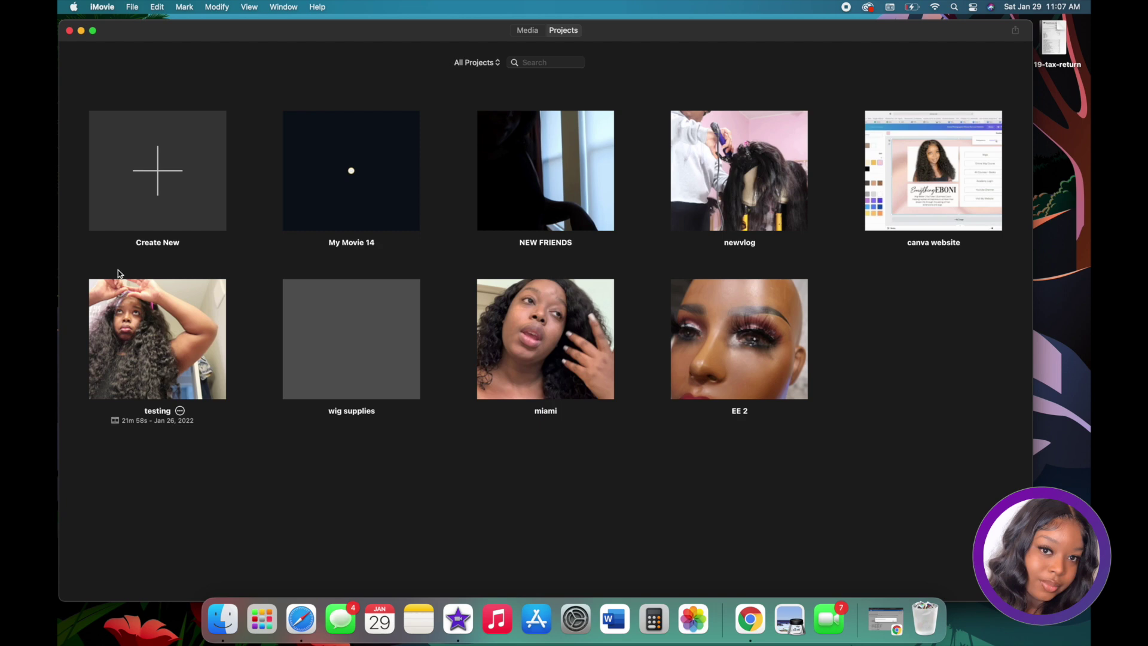
pyautogui.click(143, 183)
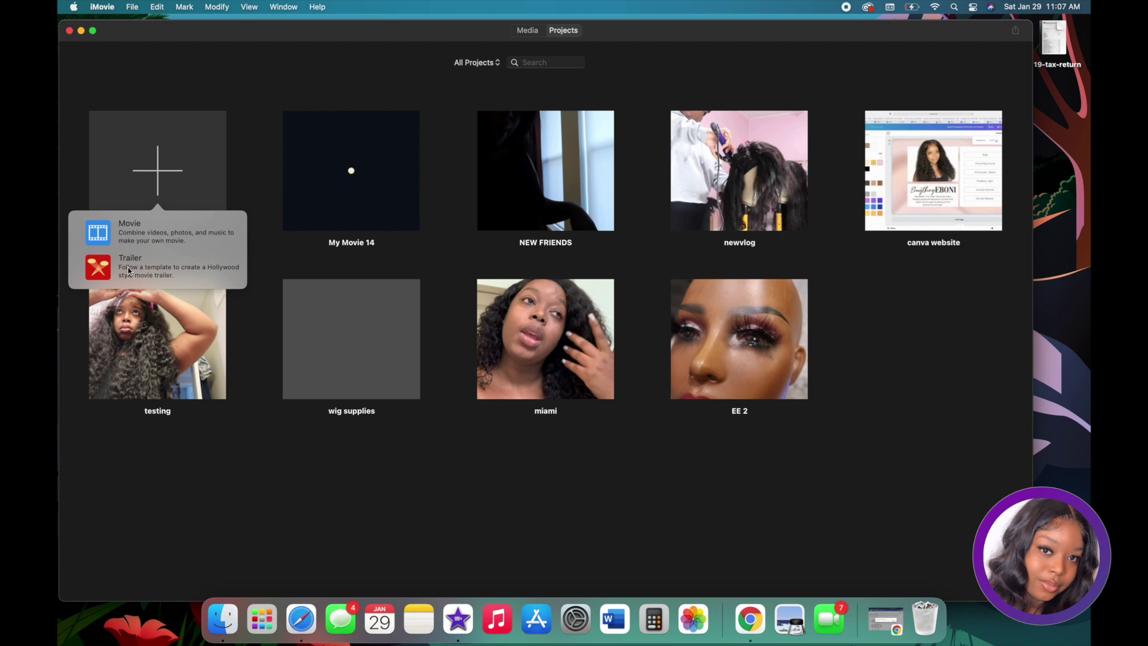
pyautogui.click(130, 231)
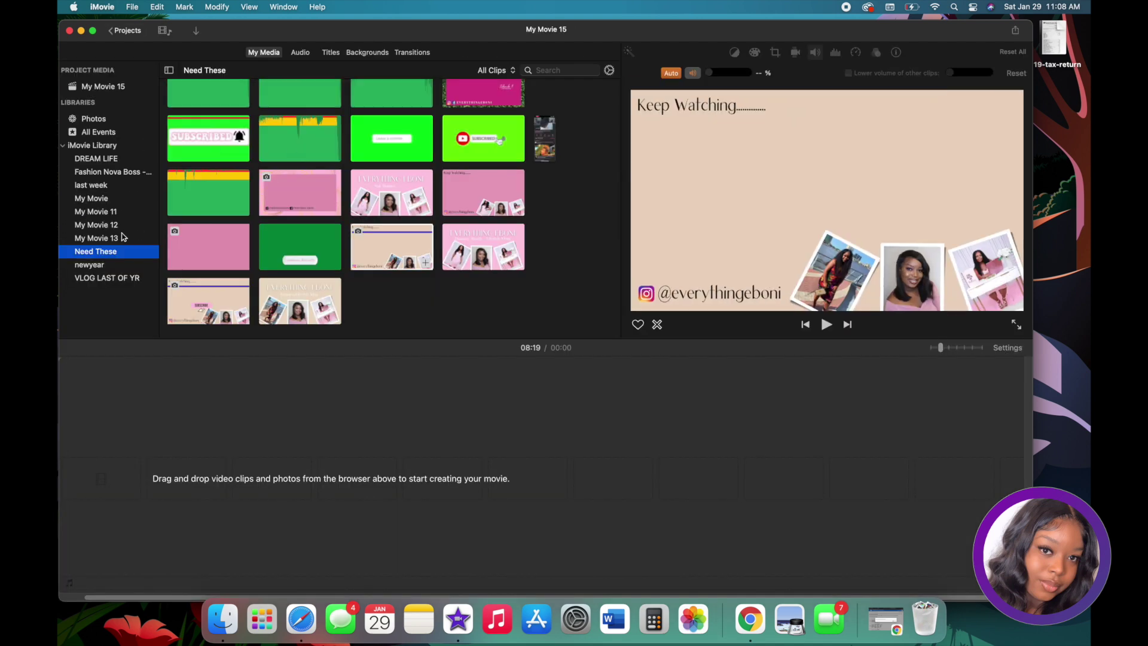
# Browse the media in the Need These and DREAM LIFE events and collapse the iMovie Library
pyautogui.scroll(3, 434, 256)
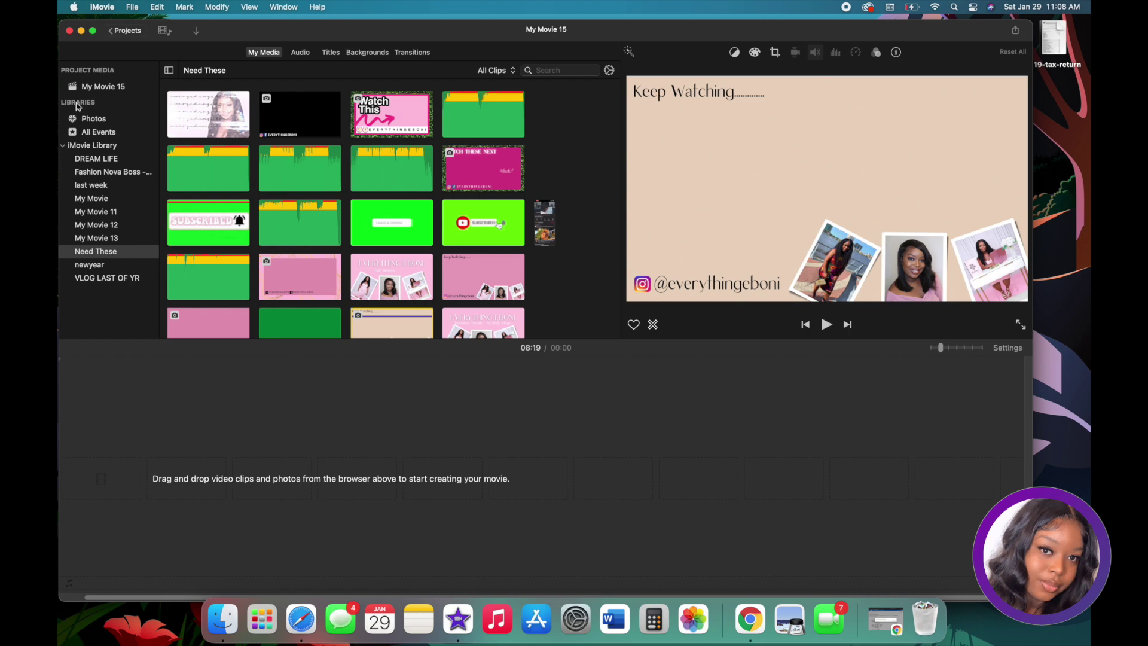
pyautogui.moveTo(231, 36); pyautogui.dragTo(257, 37)
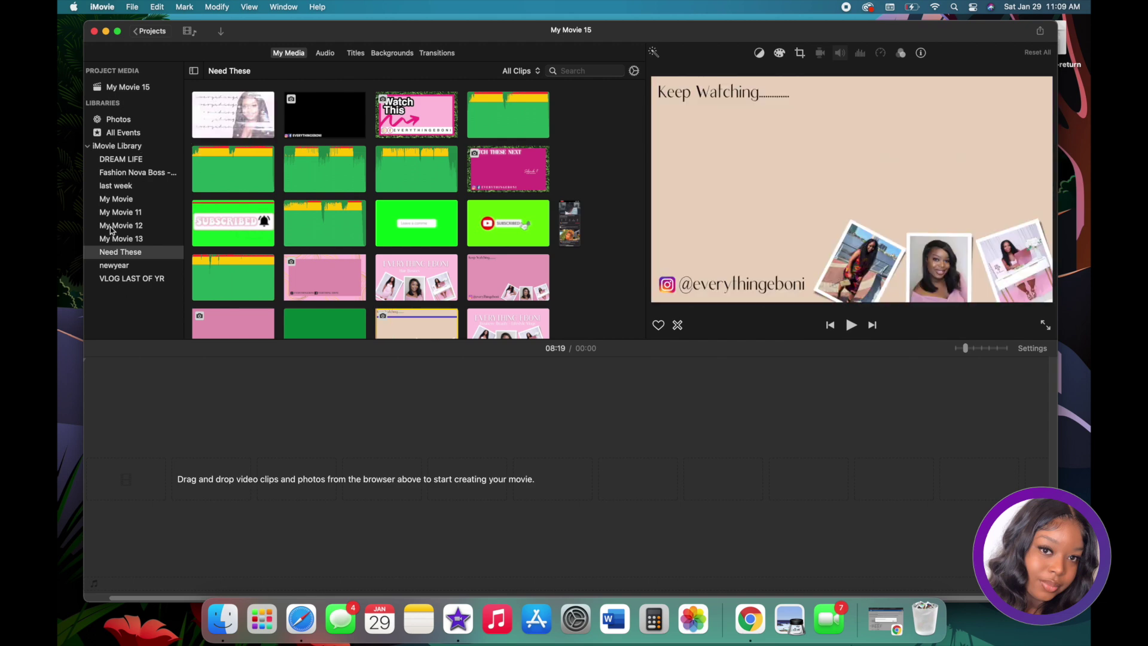
pyautogui.click(109, 160)
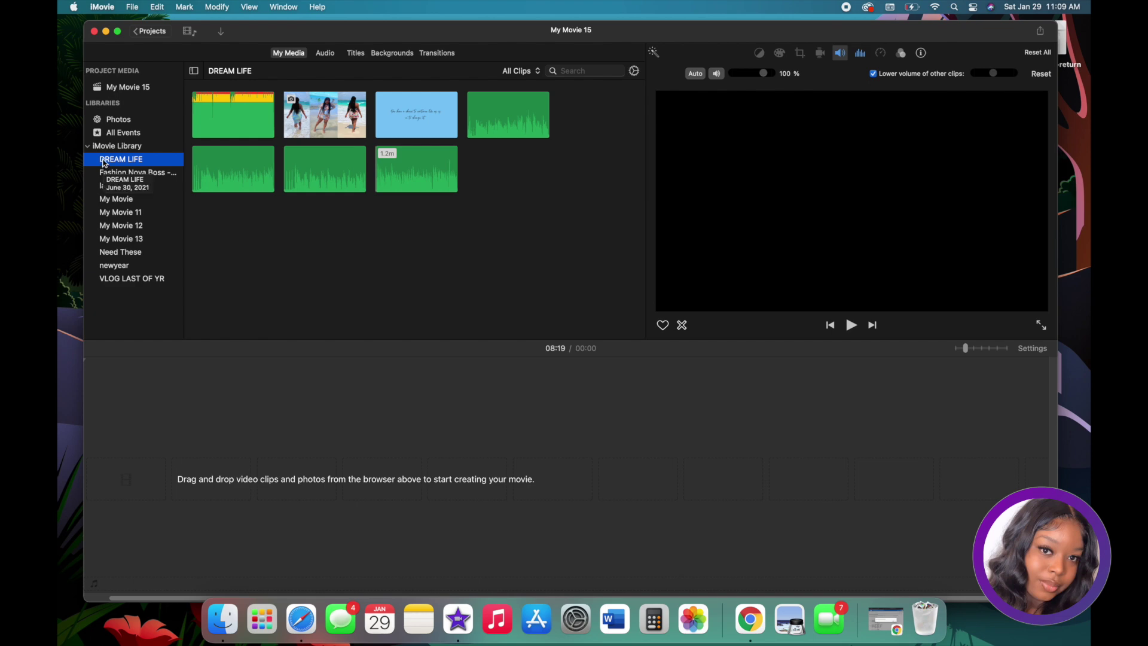
pyautogui.click(89, 147)
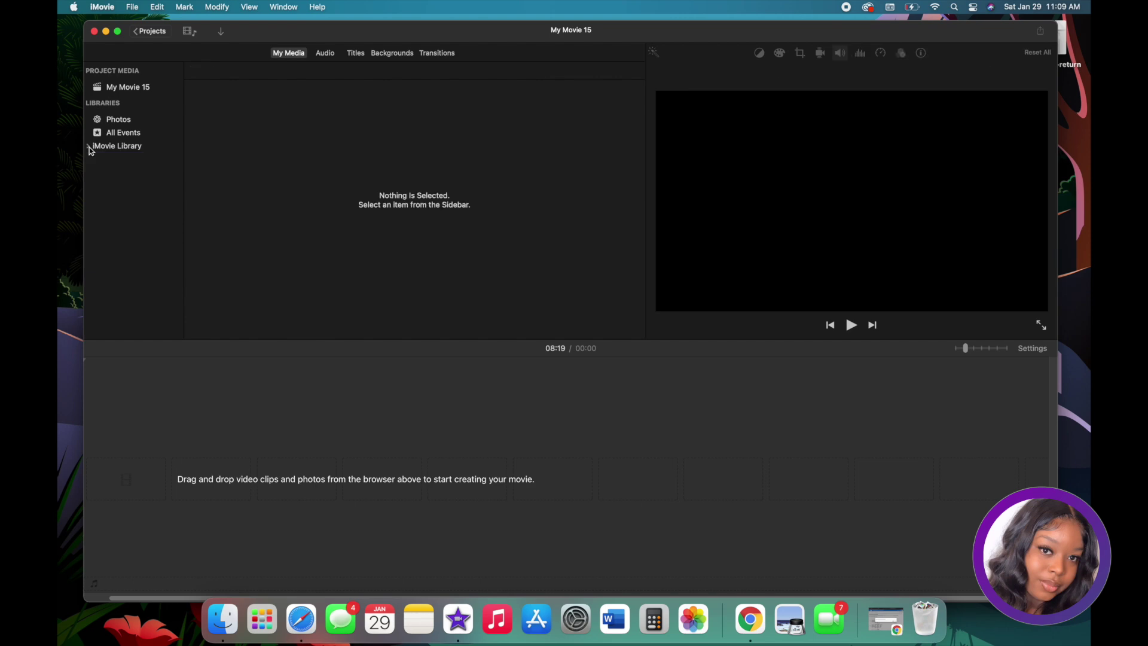
# Add the first four videos from the Photos library together to the empty timeline
pyautogui.click(124, 122)
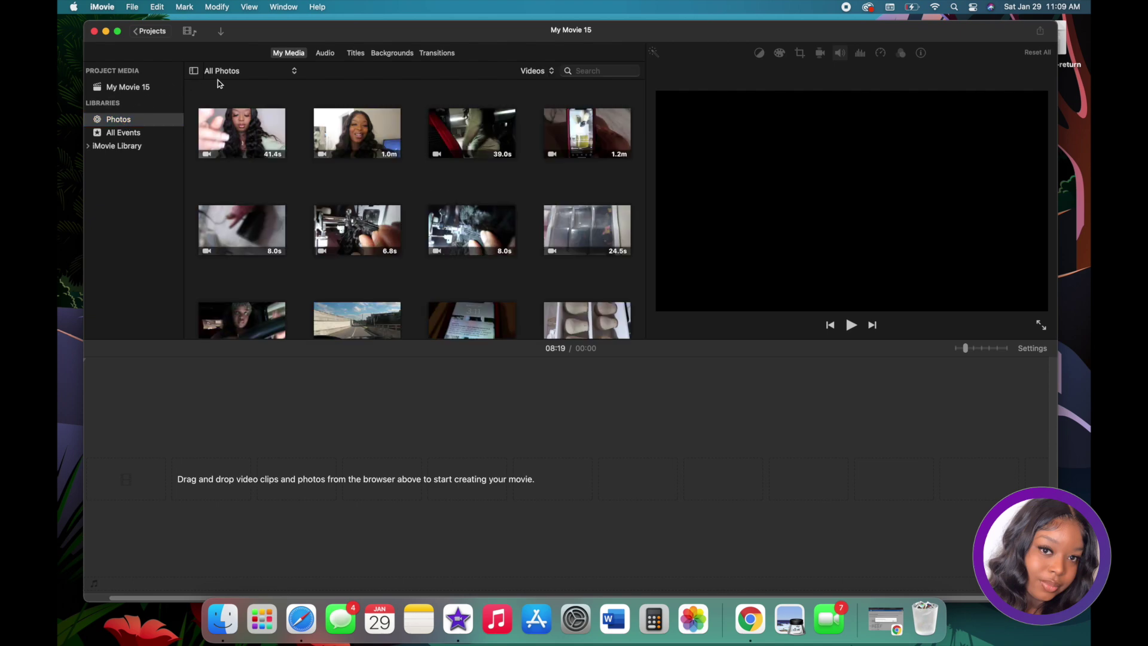
pyautogui.click(539, 72)
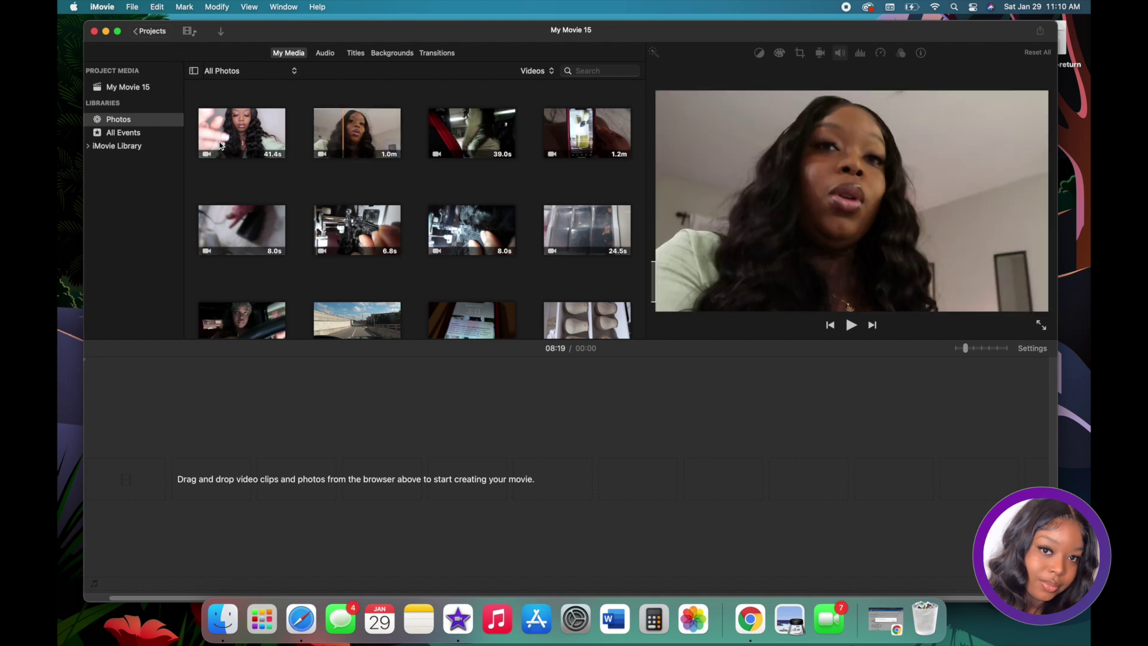
pyautogui.click(238, 136)
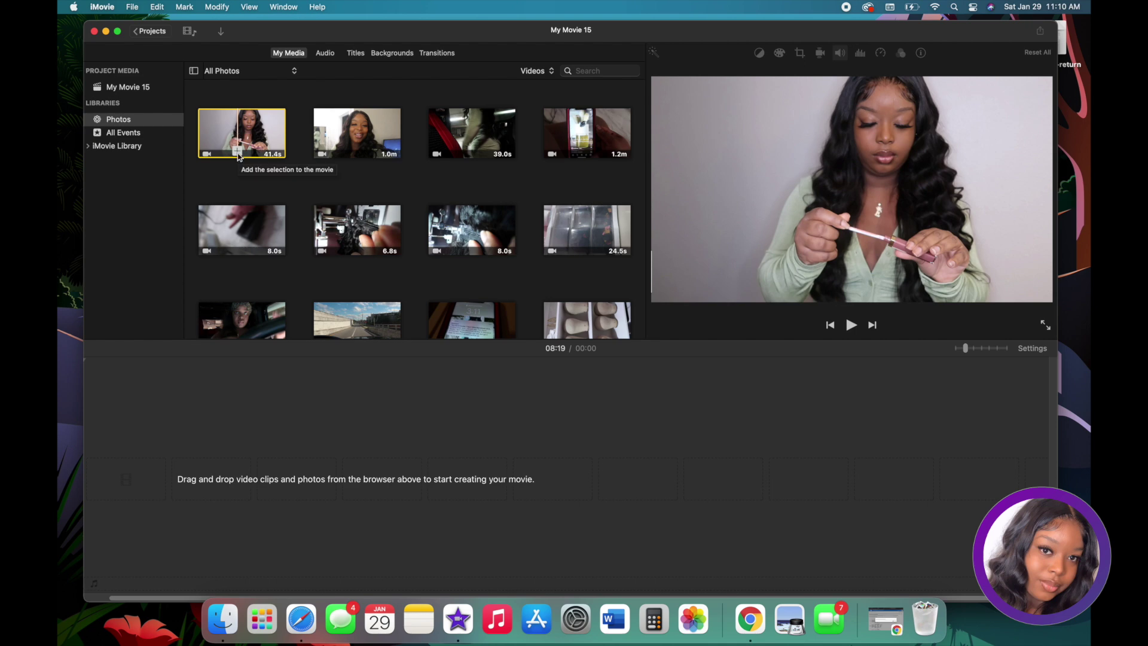
pyautogui.click(201, 105)
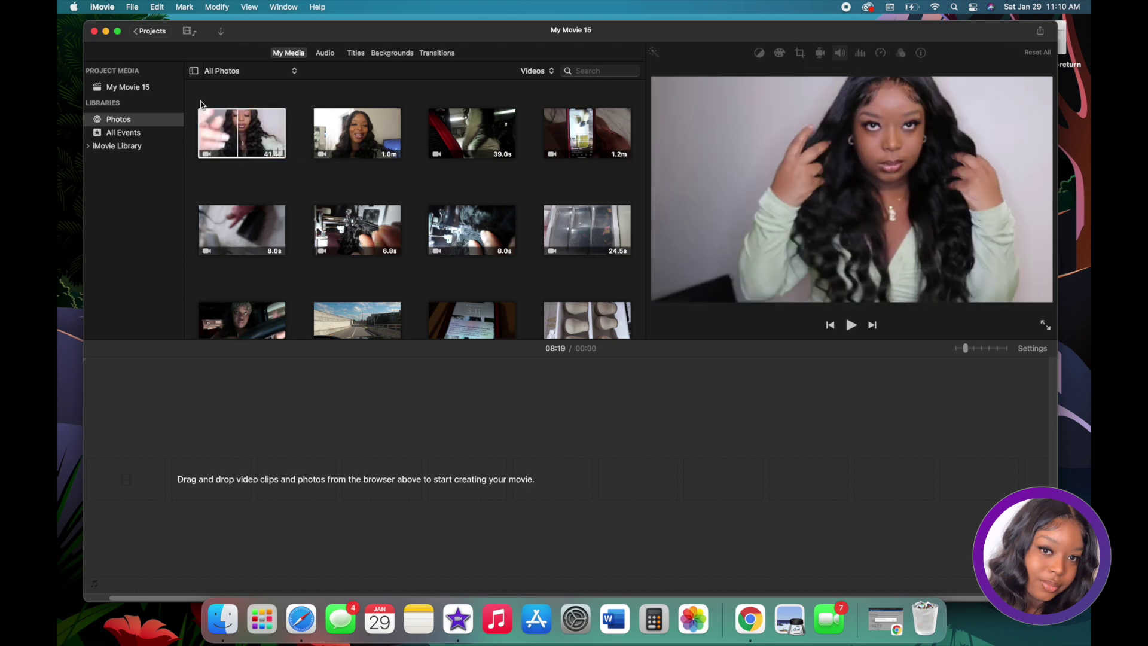
pyautogui.moveTo(198, 96); pyautogui.dragTo(624, 171)
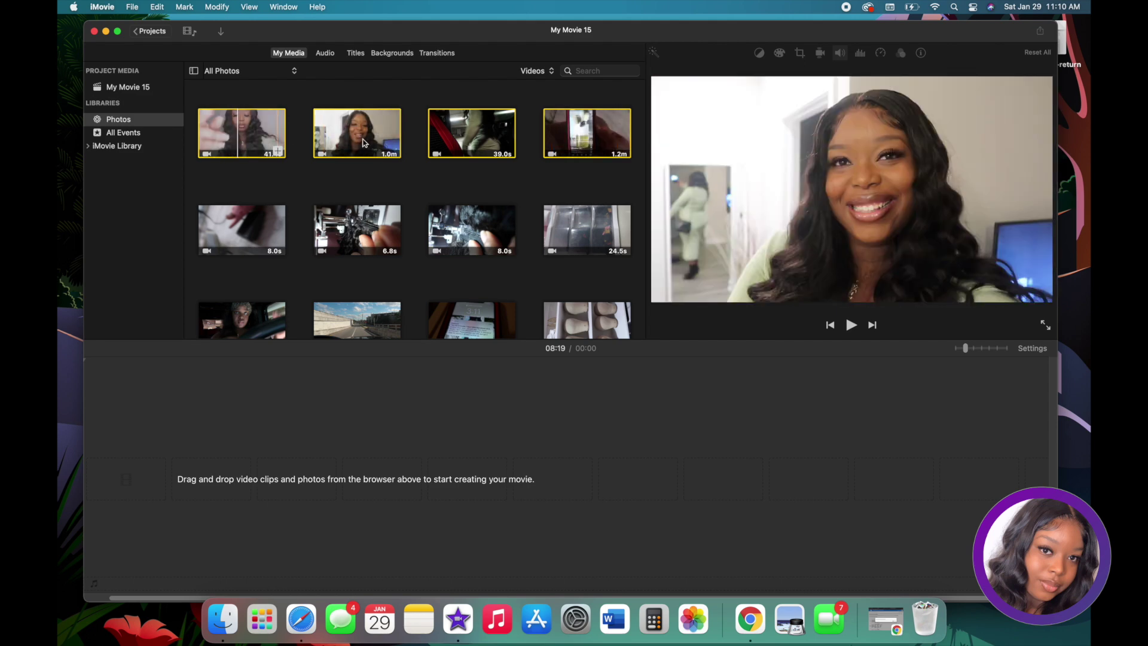
pyautogui.moveTo(272, 134); pyautogui.dragTo(204, 497)
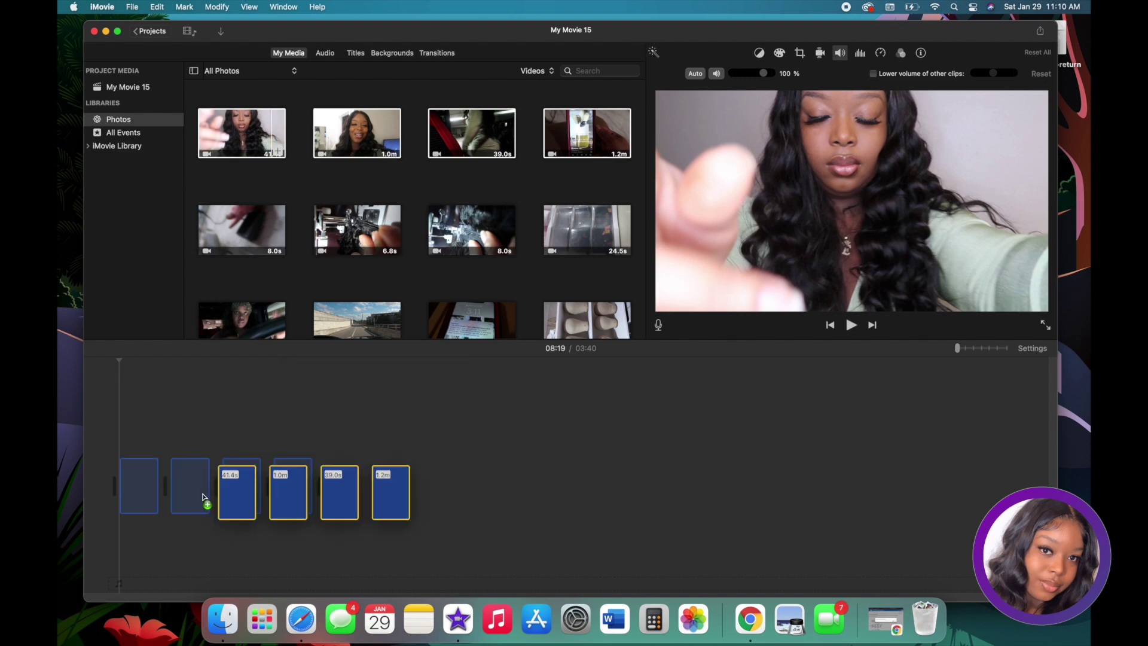
pyautogui.moveTo(293, 212); pyautogui.dragTo(273, 154)
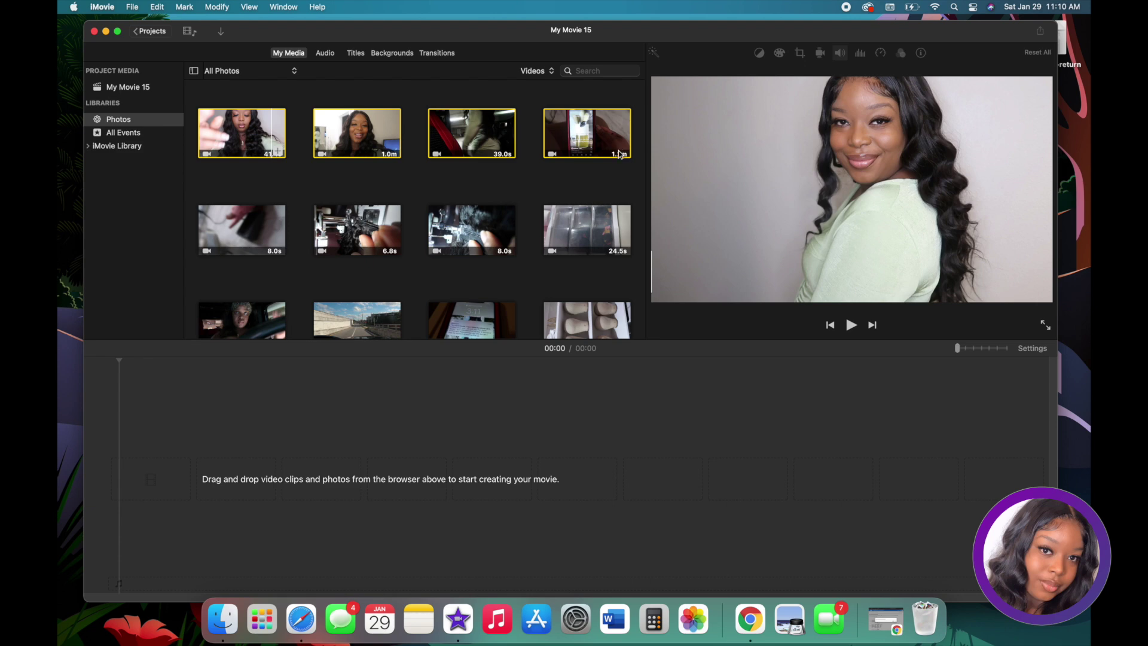
pyautogui.moveTo(275, 153); pyautogui.dragTo(293, 428)
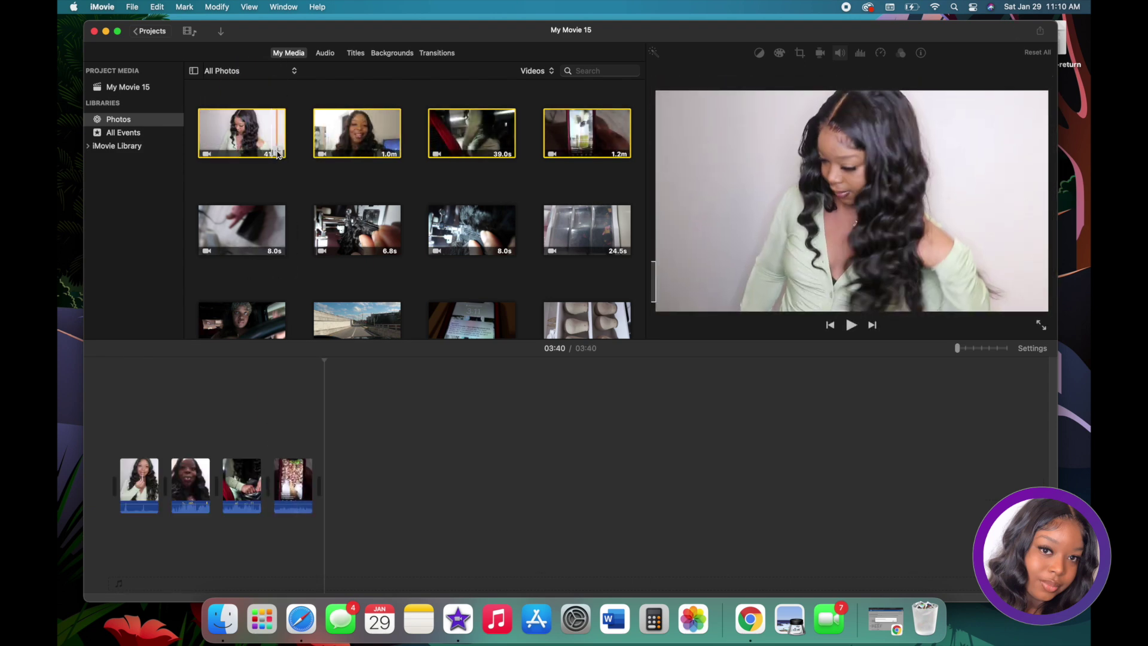
# Play the movie from its start to about 00:11, and split the first clip at 00:07
pyautogui.click(109, 406)
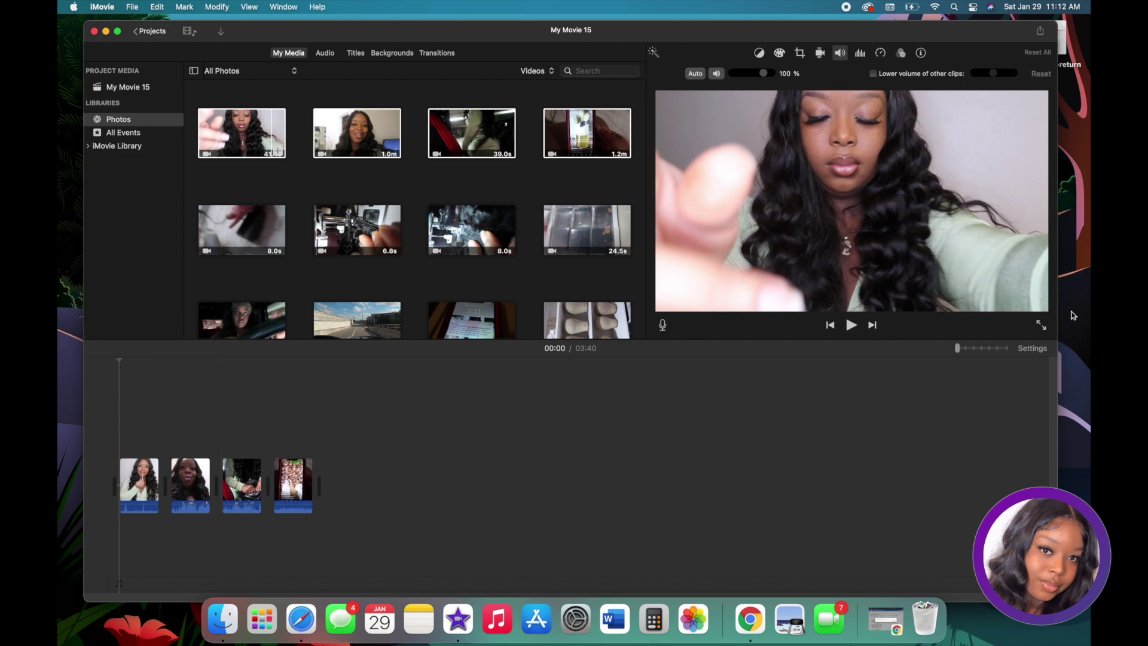
pyautogui.moveTo(958, 348); pyautogui.dragTo(983, 348)
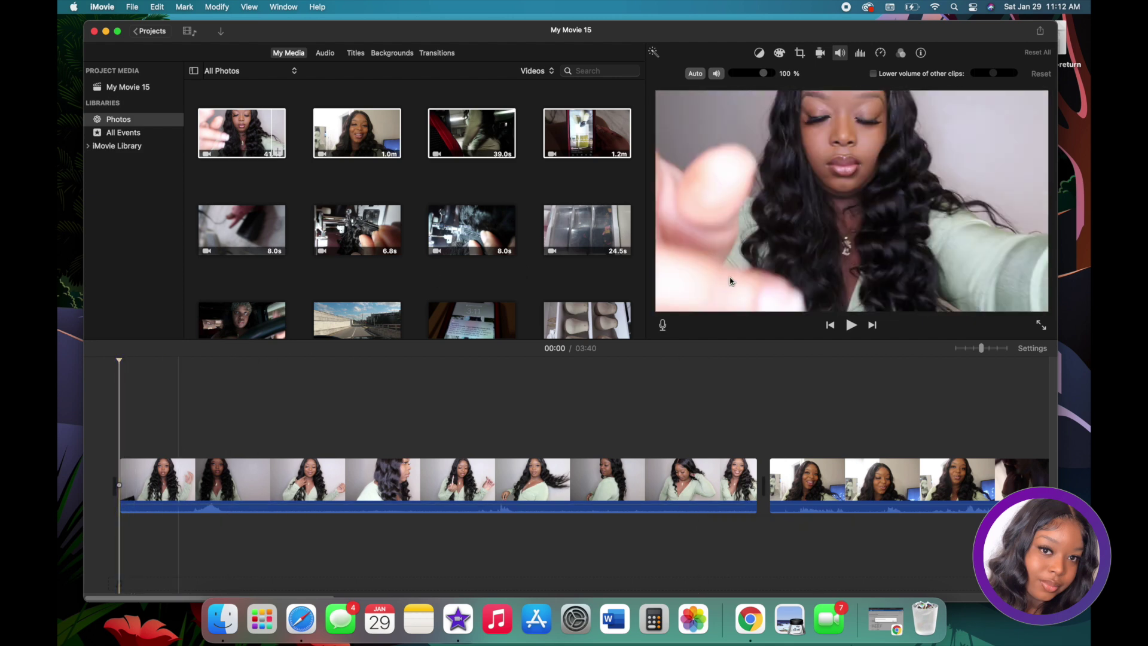
pyautogui.click(852, 325)
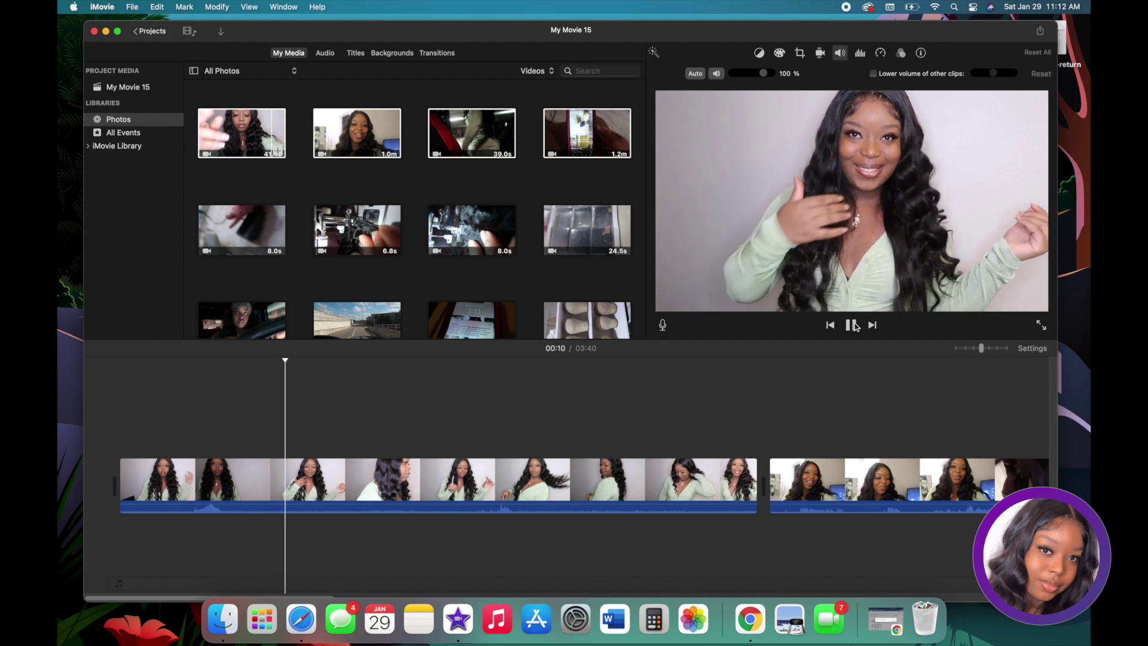
pyautogui.click(853, 326)
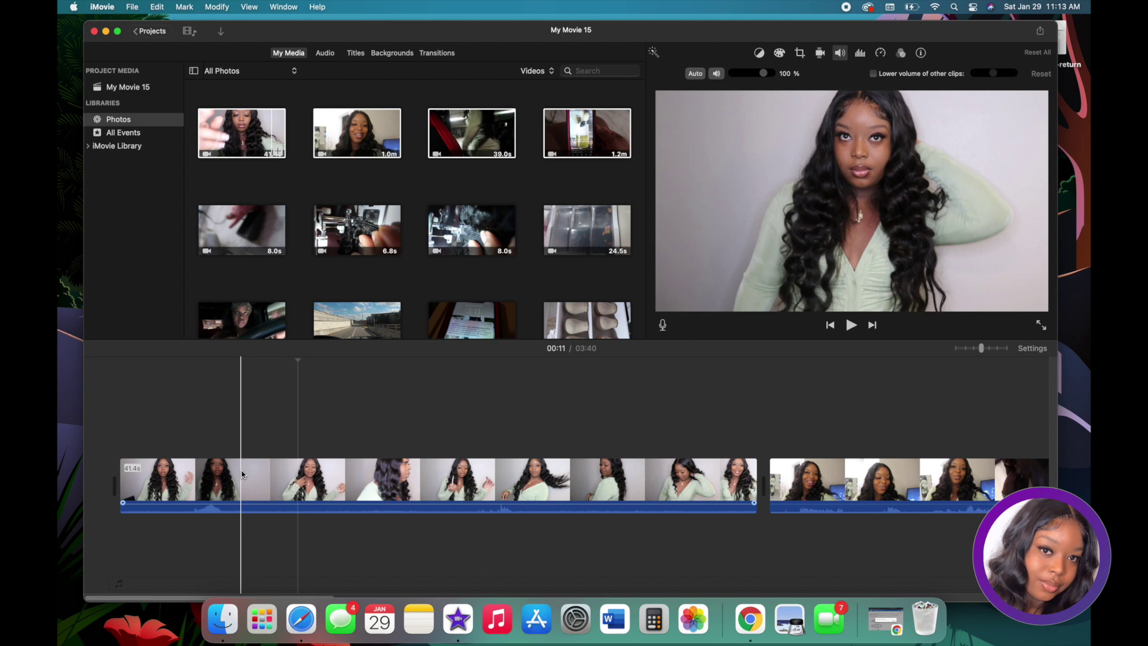
pyautogui.click(242, 474)
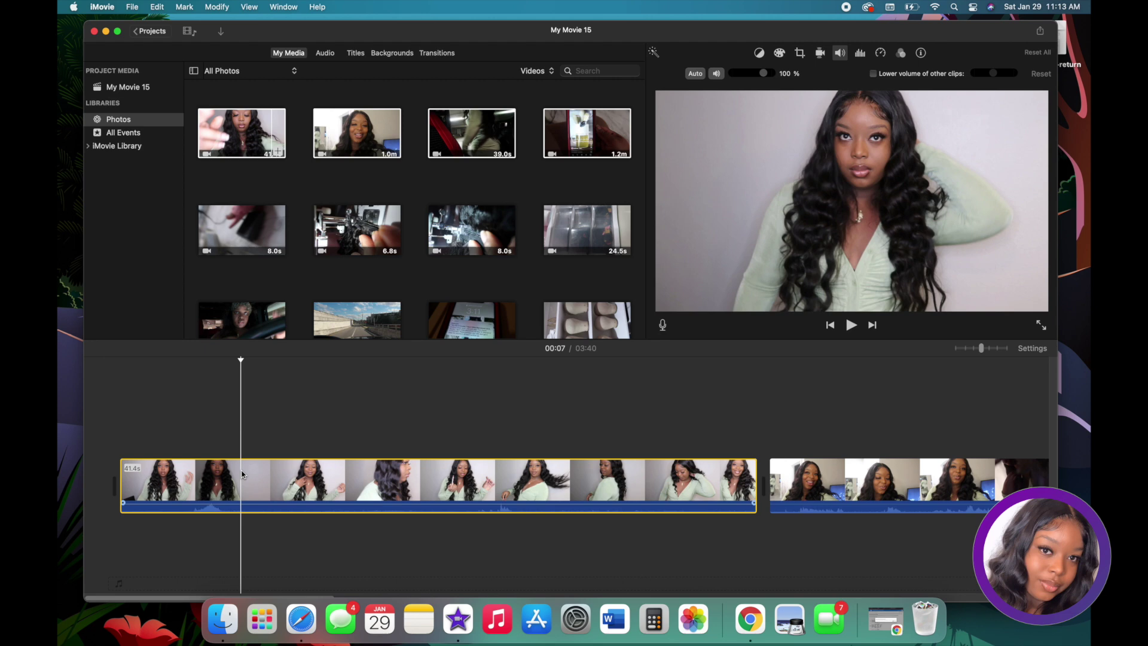
pyautogui.press('super+b')
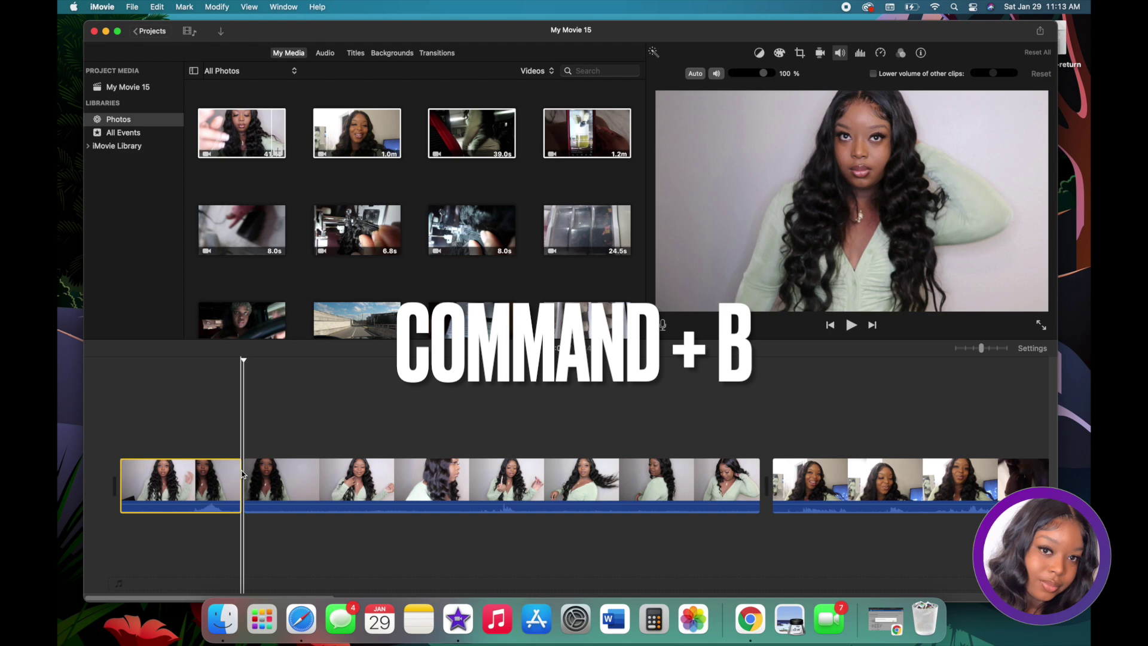
# Delete the first piece of the split opening clip from the timeline
pyautogui.click(288, 443)
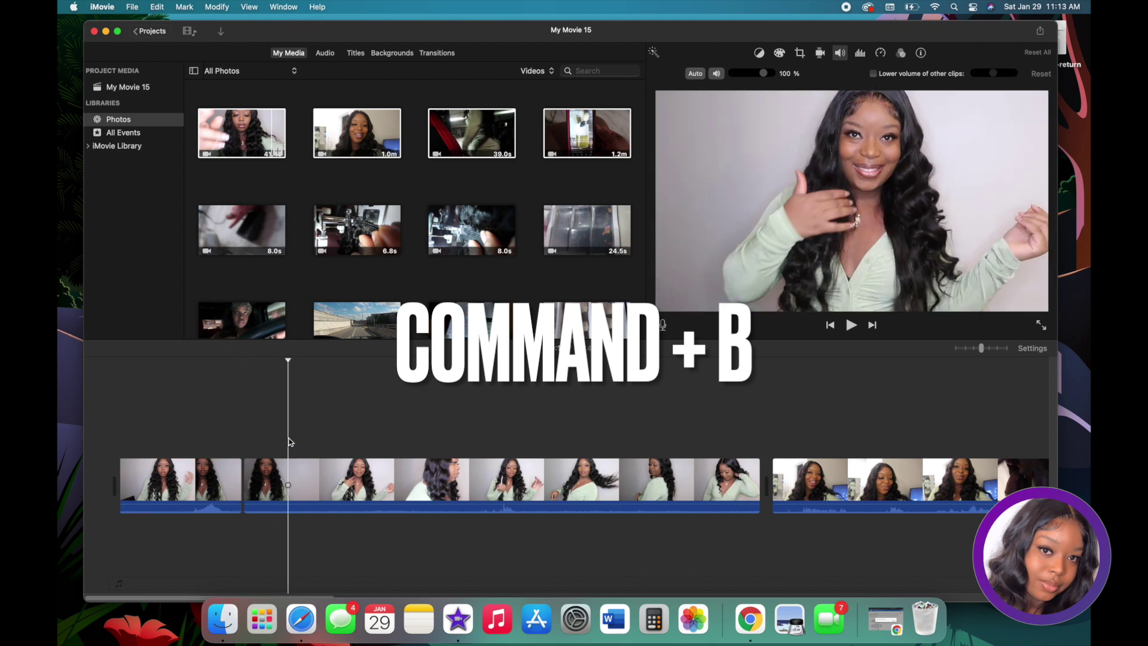
pyautogui.click(189, 486)
pyautogui.click(340, 475)
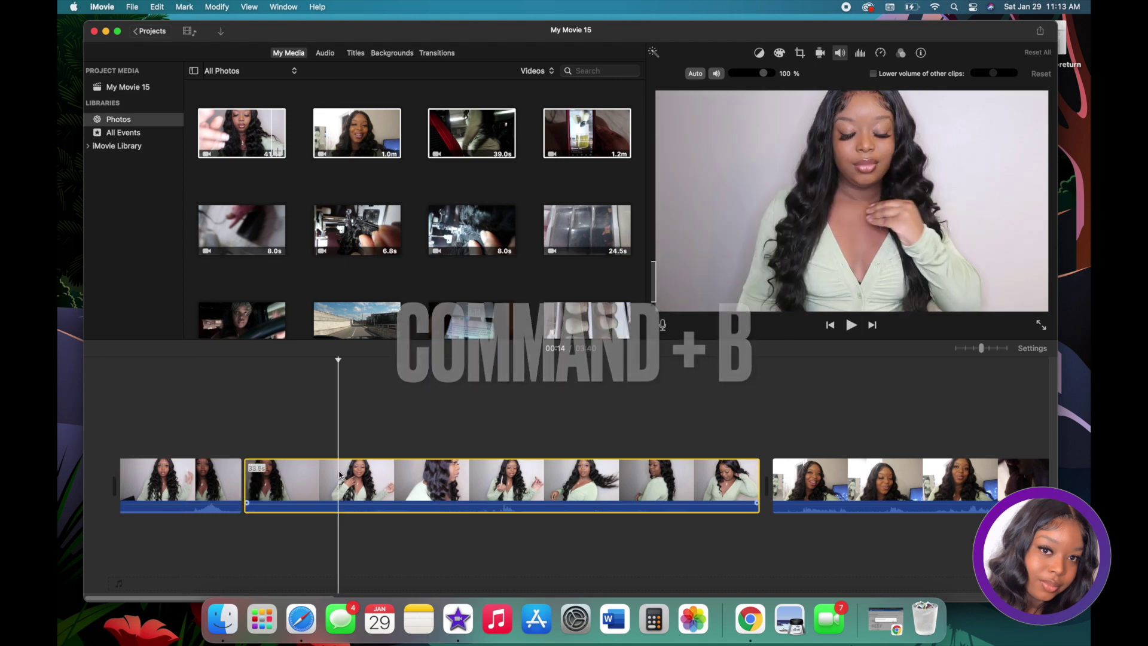
pyautogui.click(212, 479)
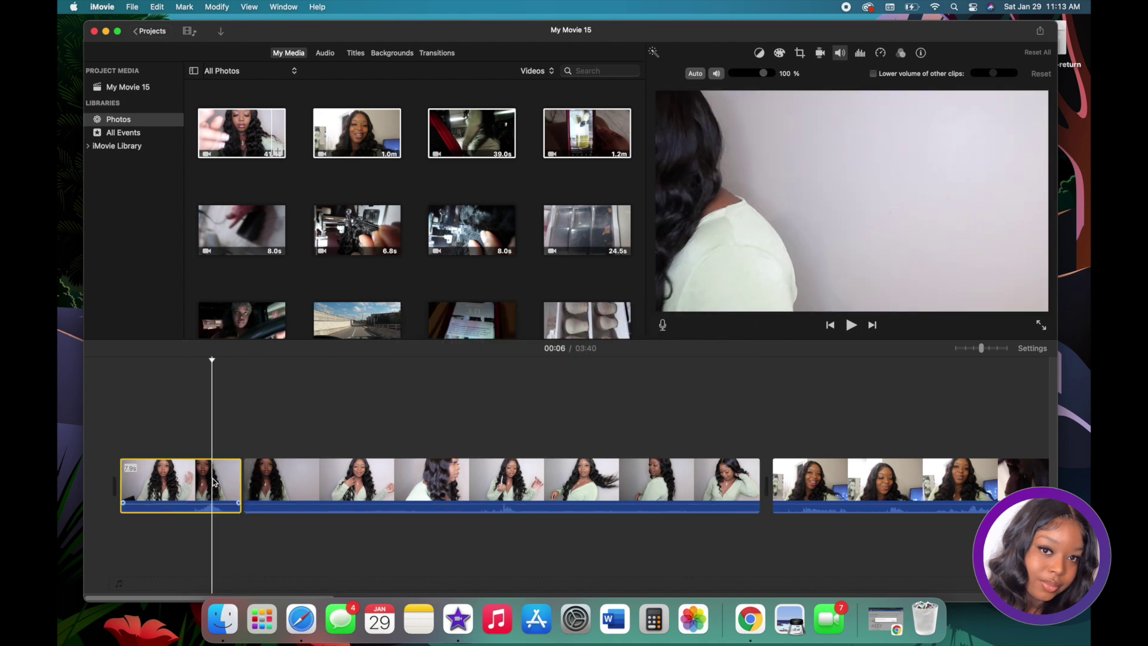
pyautogui.click(317, 475)
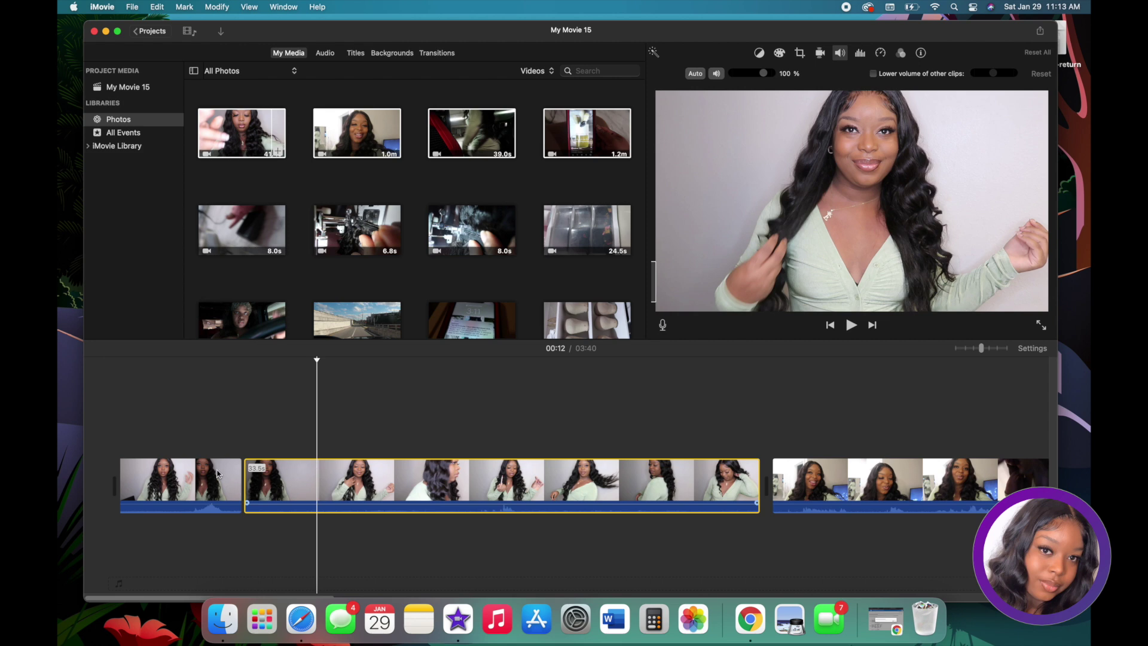
pyautogui.click(197, 478)
pyautogui.click(277, 486)
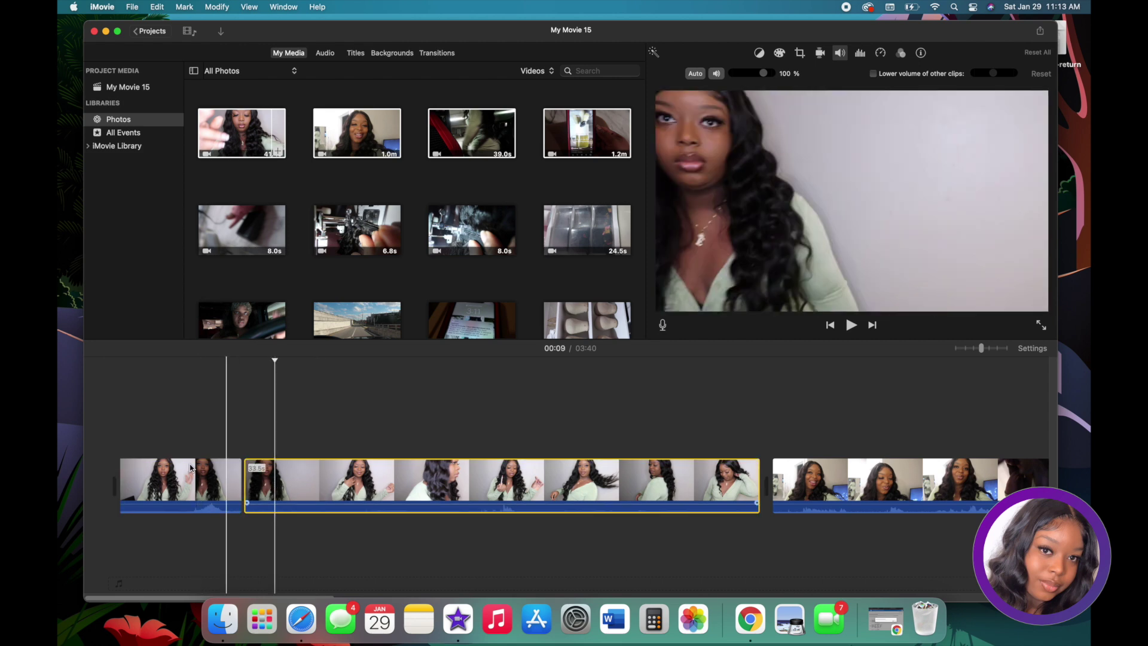
pyautogui.click(183, 476)
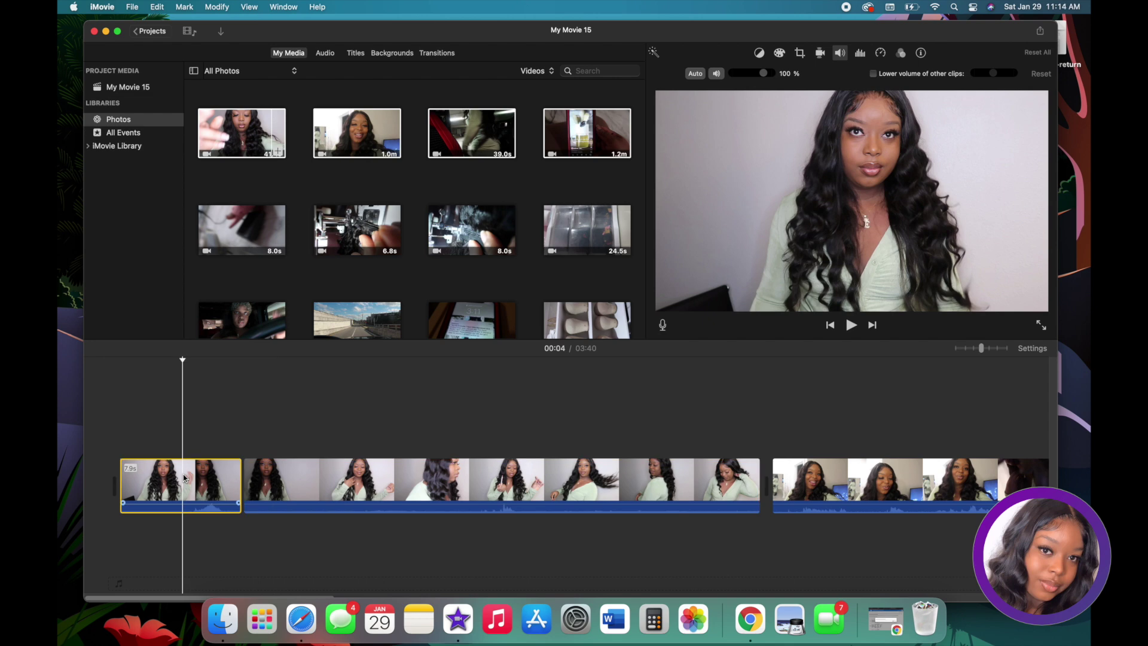
pyautogui.press('Delete')
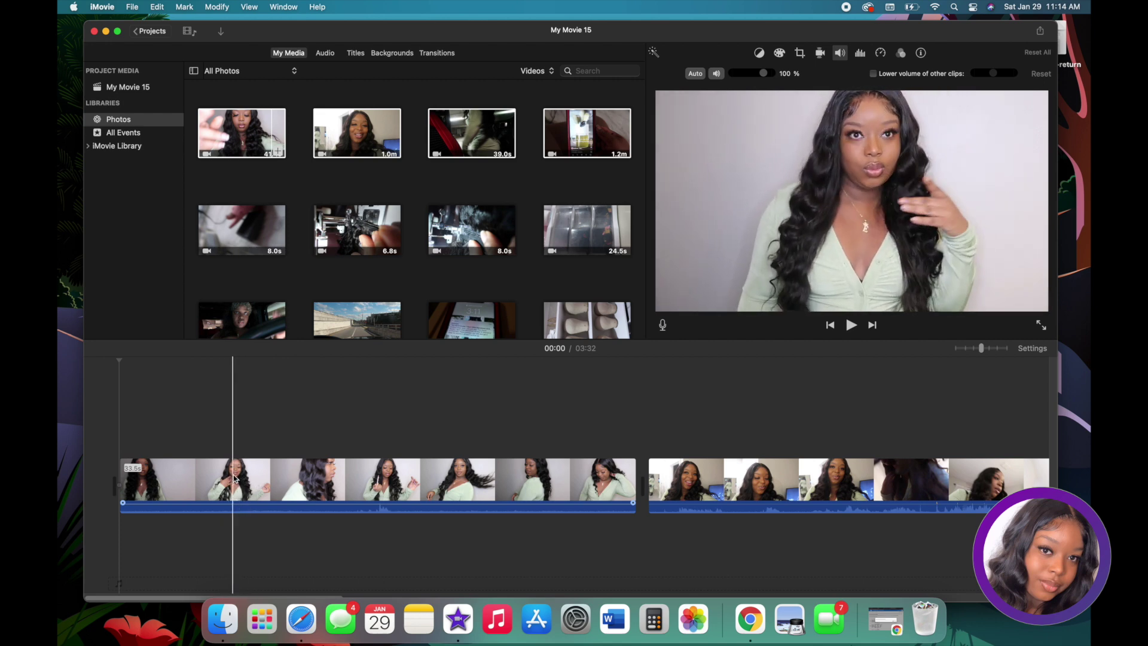
# Split the first clip on the timeline at 00:07
pyautogui.click(232, 476)
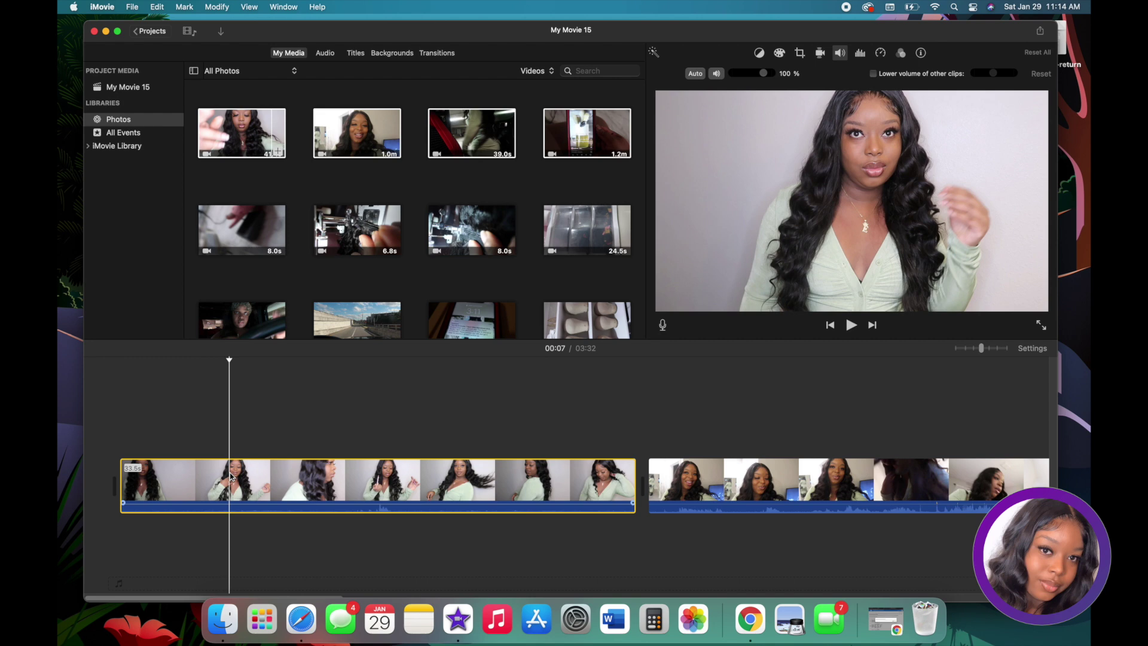
pyautogui.press('super+b')
pyautogui.click(247, 425)
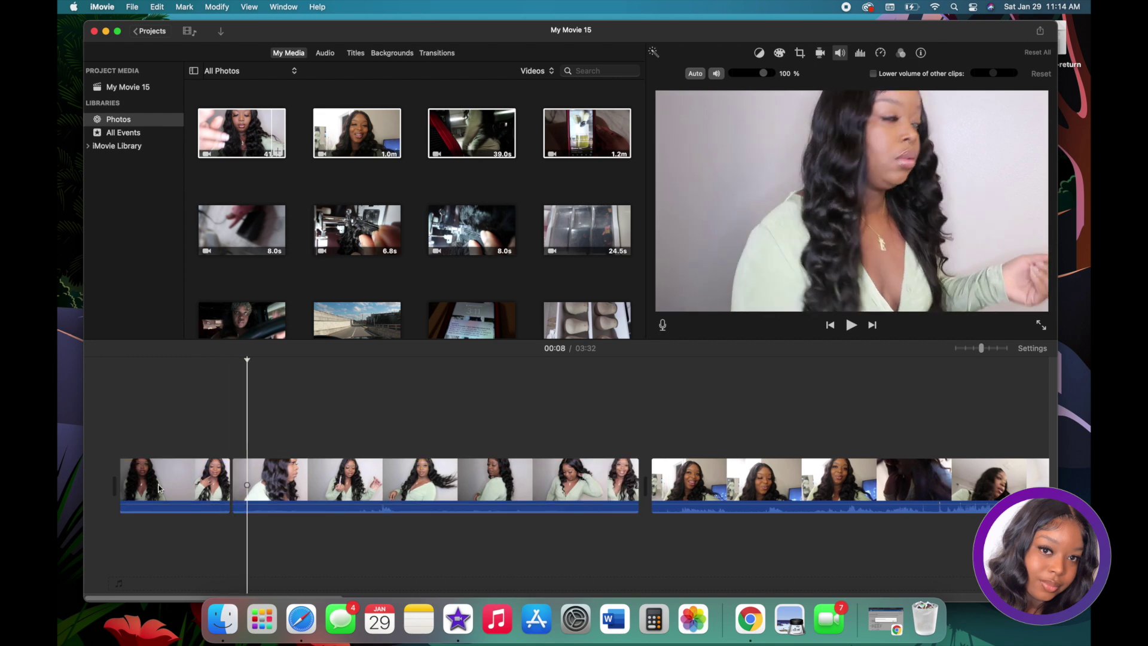
pyautogui.click(125, 426)
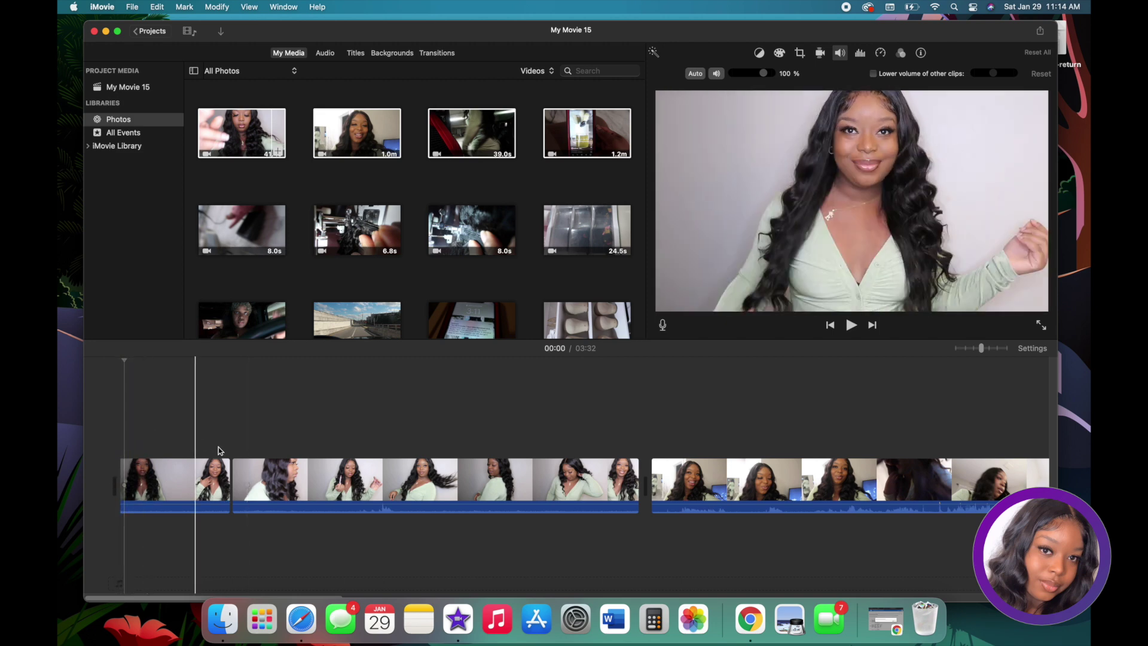
# Split the second clip at 00:10 and delete the short piece between 00:07 and 00:10
pyautogui.click(239, 475)
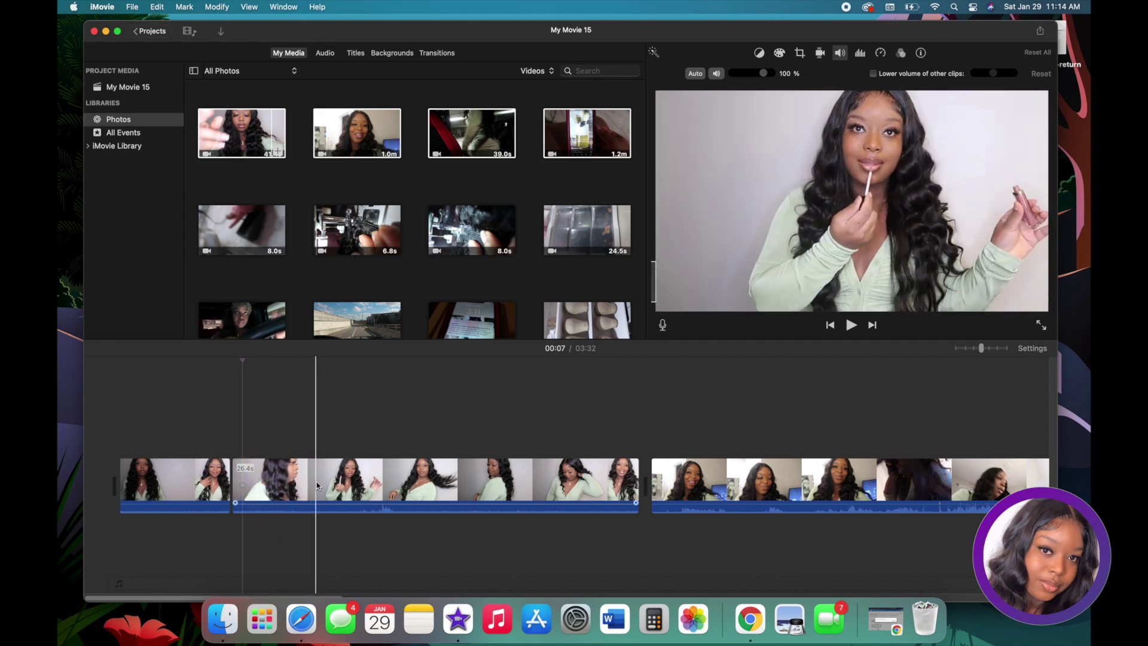
pyautogui.click(286, 479)
pyautogui.press('super+b')
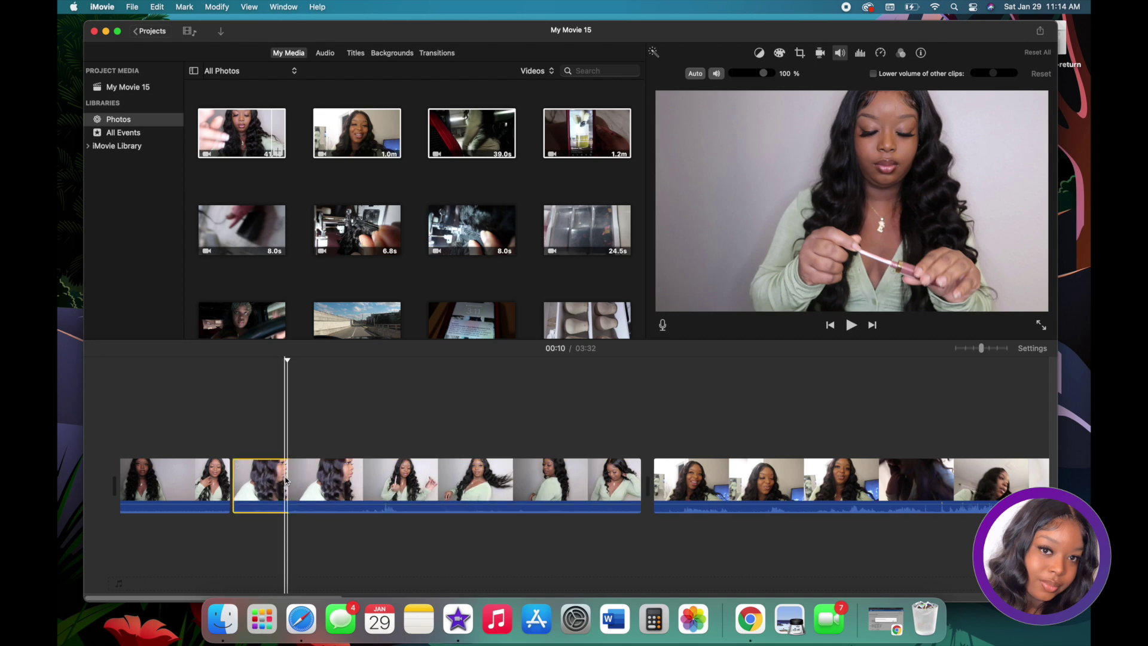
pyautogui.click(251, 485)
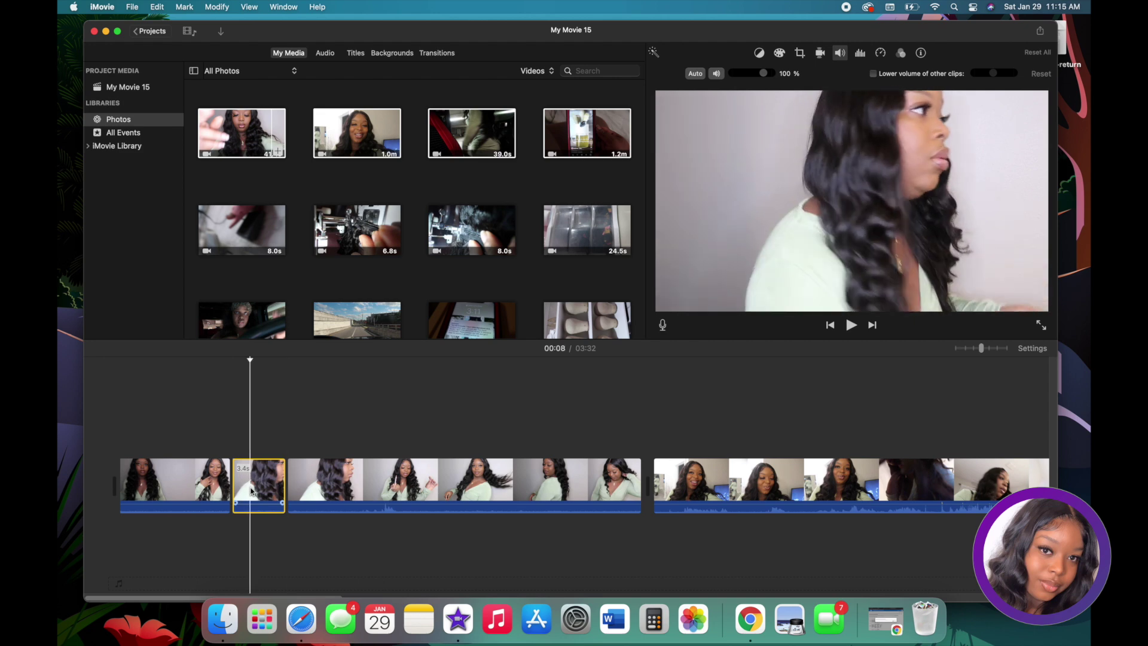
pyautogui.press('Delete')
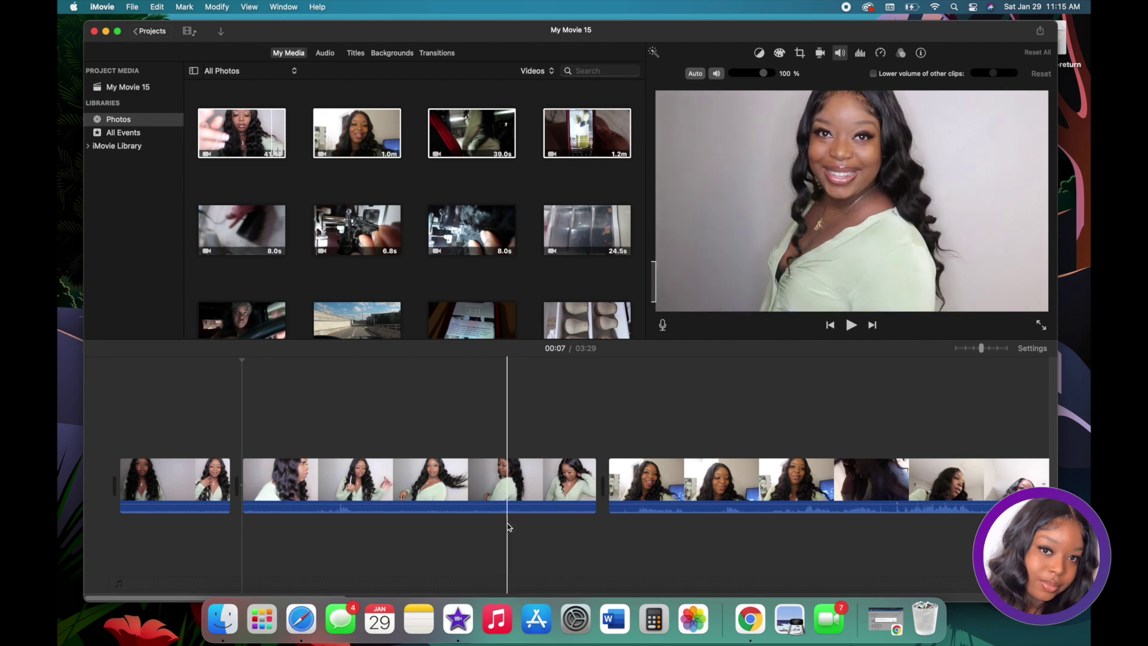
# Split the second clip at 00:24 and delete the piece after the cut
pyautogui.click(504, 524)
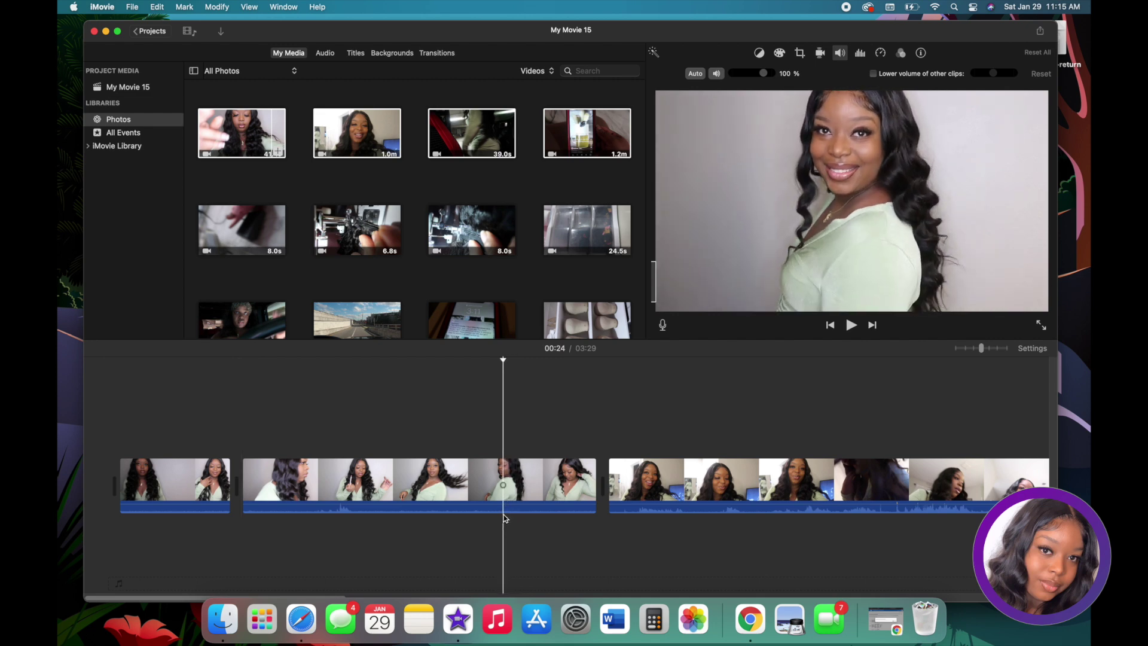
pyautogui.click(505, 503)
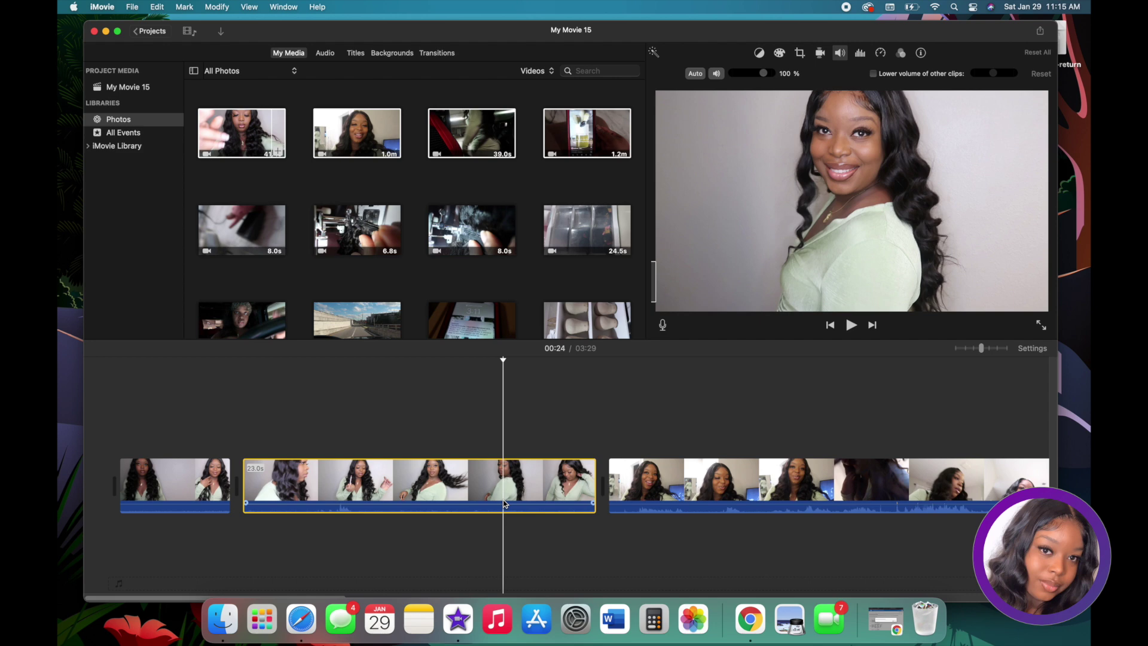
pyautogui.press('super+b')
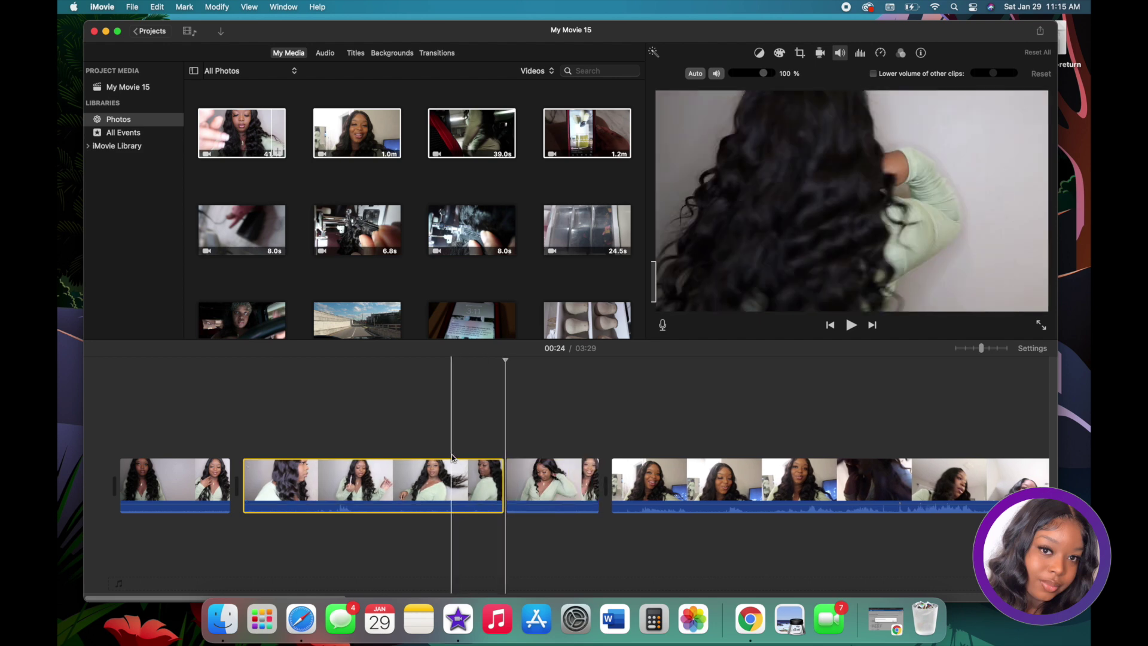
pyautogui.click(452, 457)
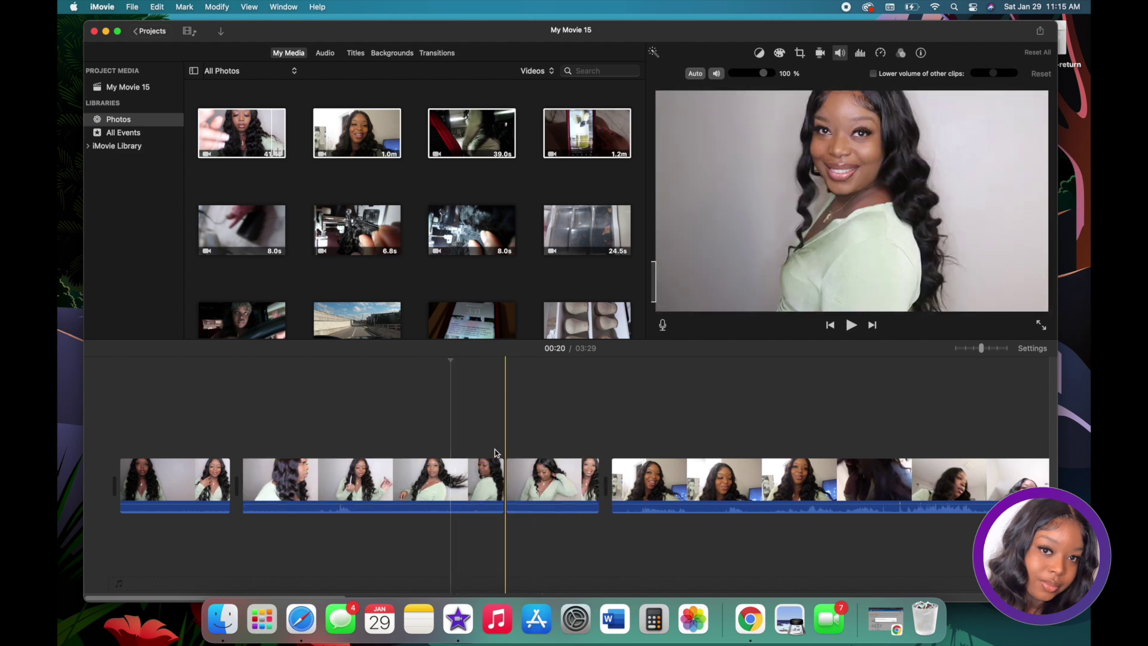
pyautogui.click(548, 477)
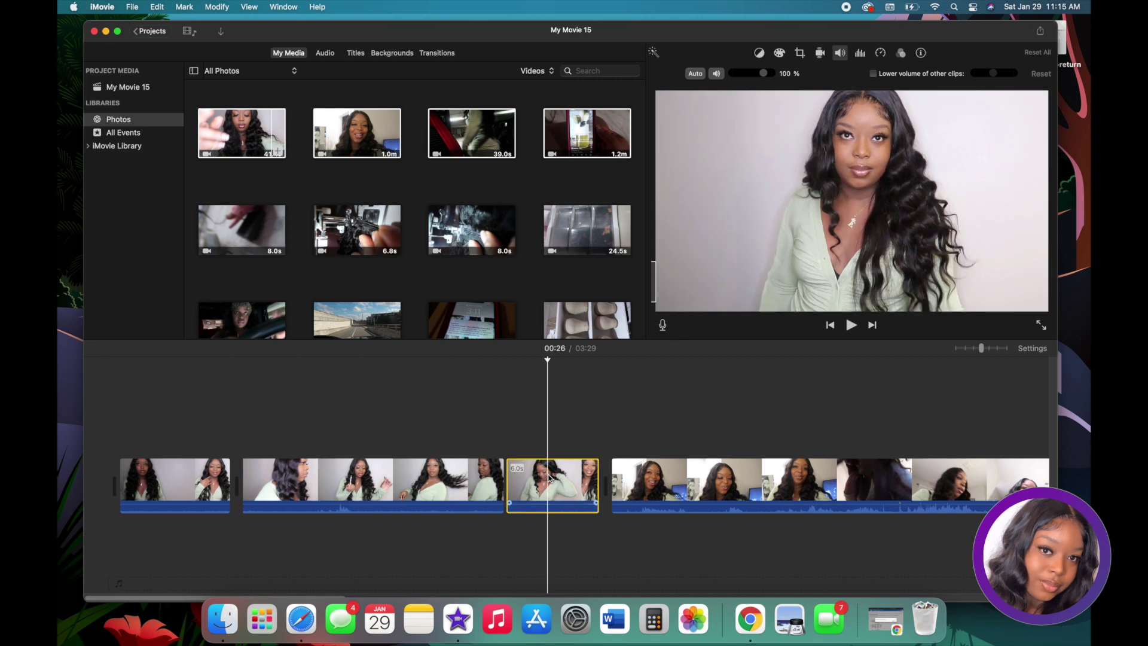
pyautogui.press('Delete')
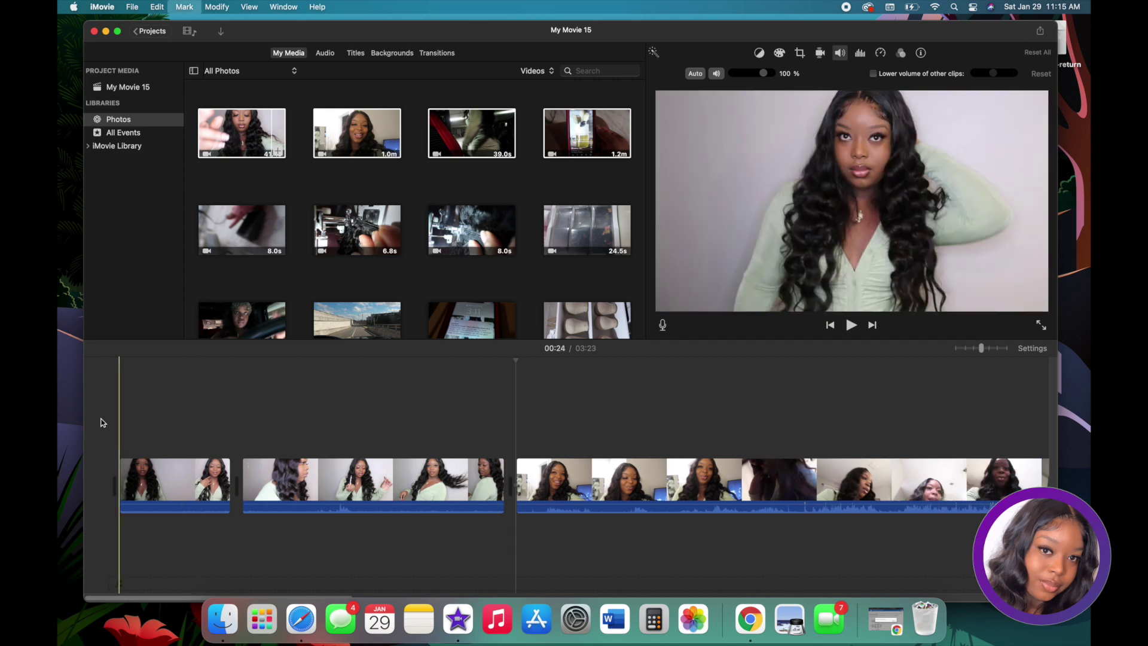
# Play the edited movie from its start to about 00:23
pyautogui.click(119, 416)
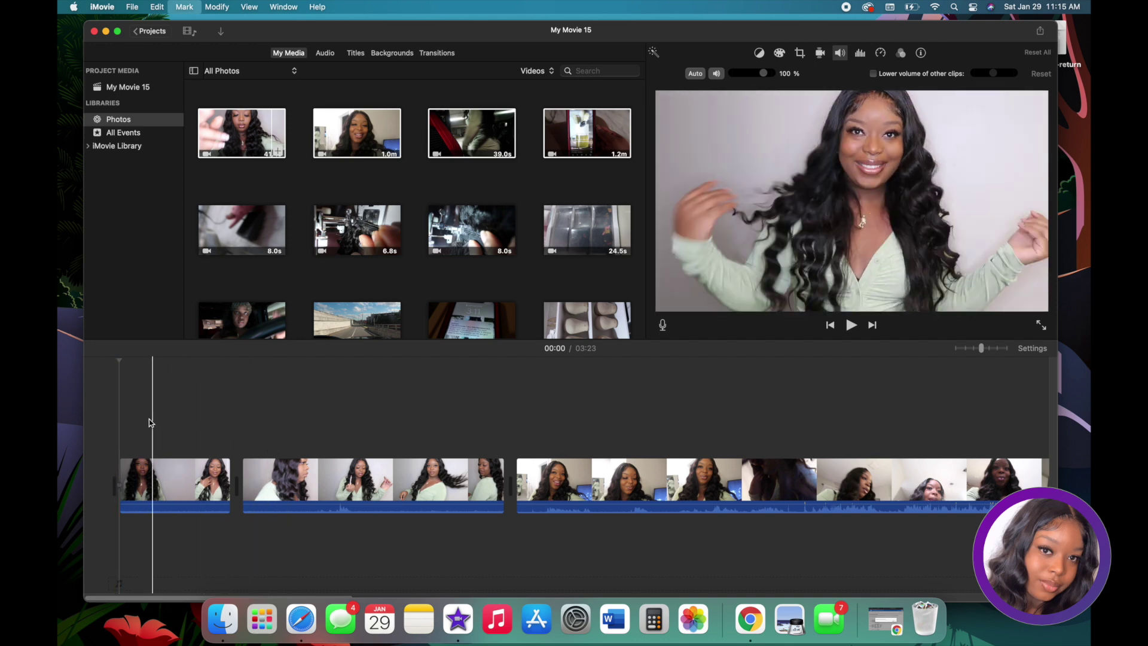
pyautogui.click(852, 326)
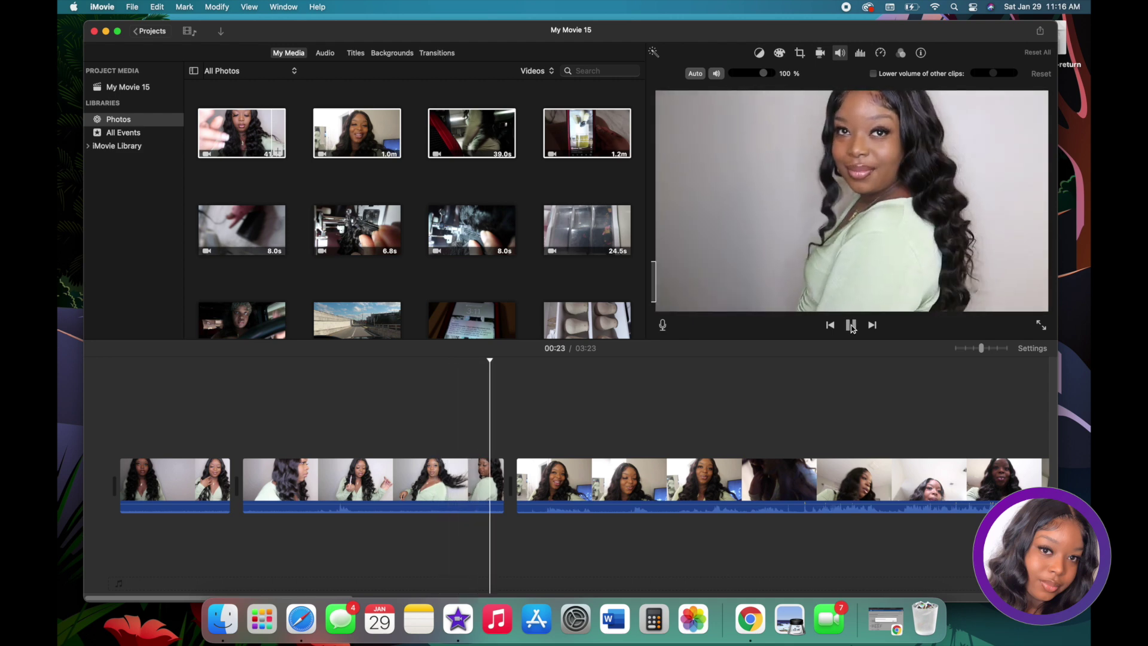
pyautogui.click(852, 326)
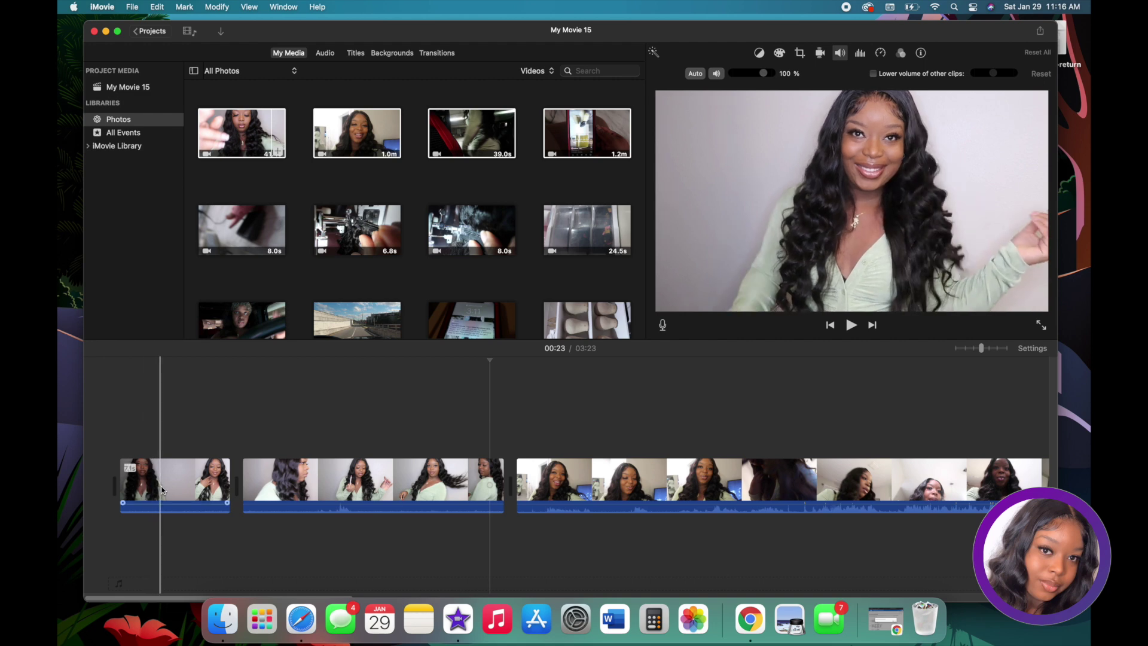
# Mute the first clip's audio and turn it back on
pyautogui.click(188, 475)
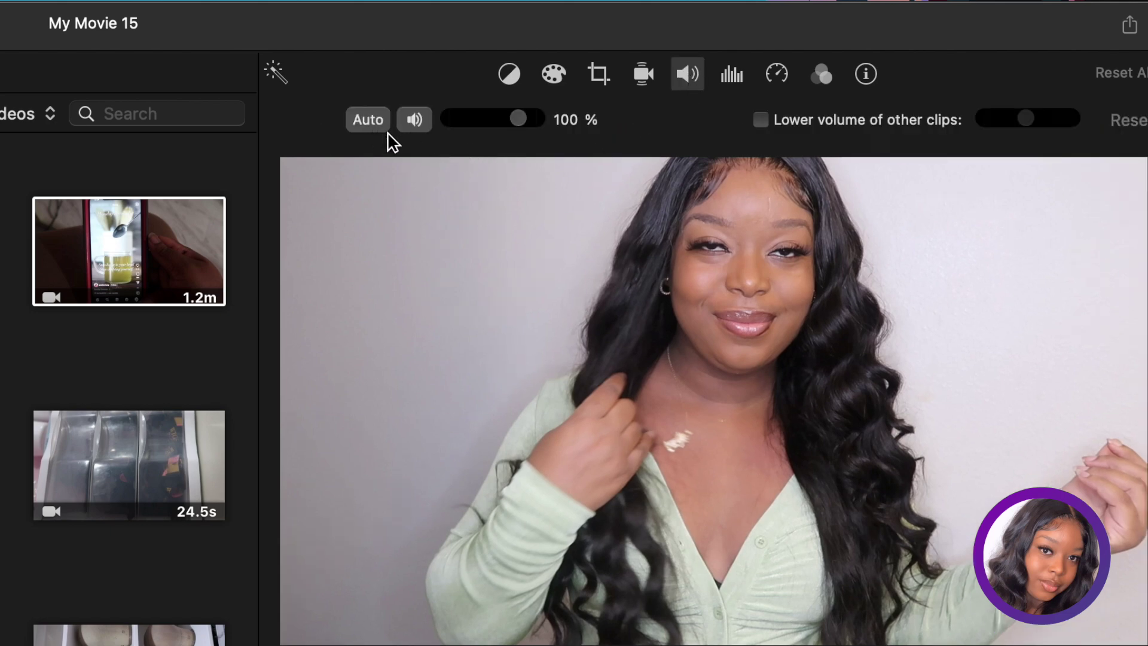
pyautogui.click(415, 119)
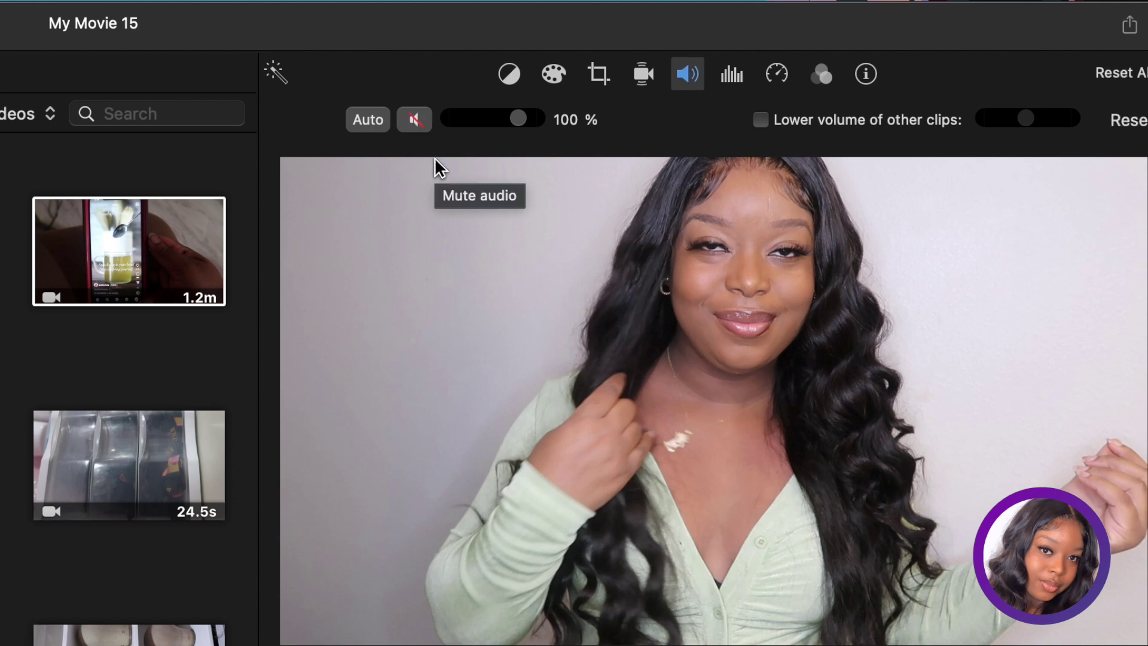
pyautogui.click(421, 121)
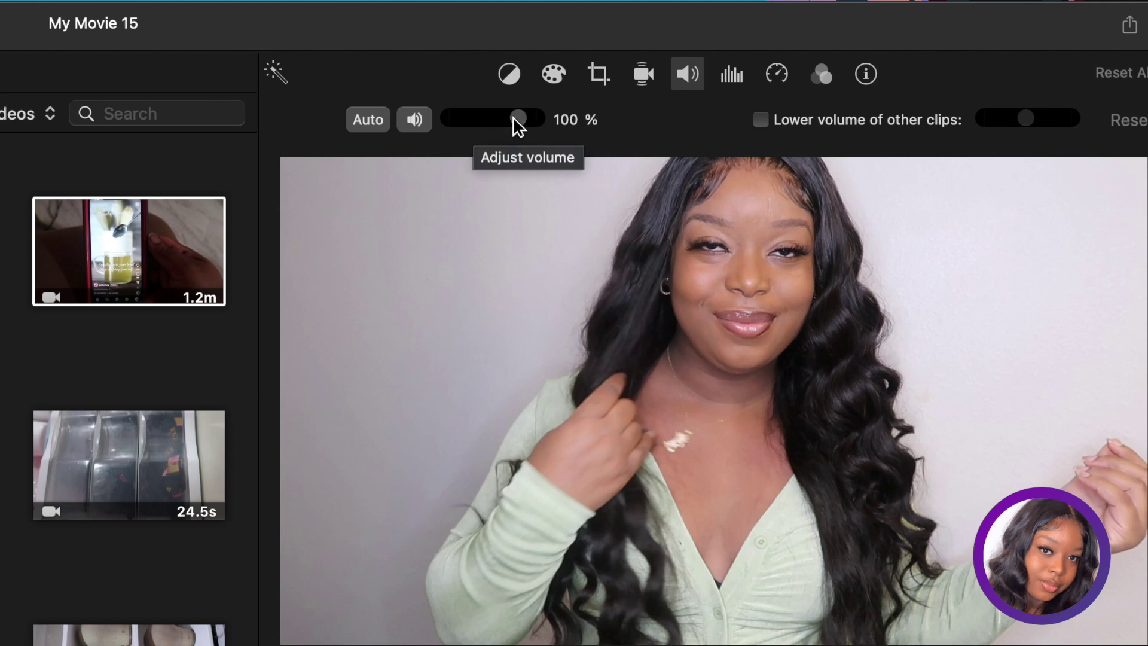
# Set the first clip's volume to 78% after trying 400%, and briefly mute the clip
pyautogui.moveTo(515, 119); pyautogui.dragTo(536, 143)
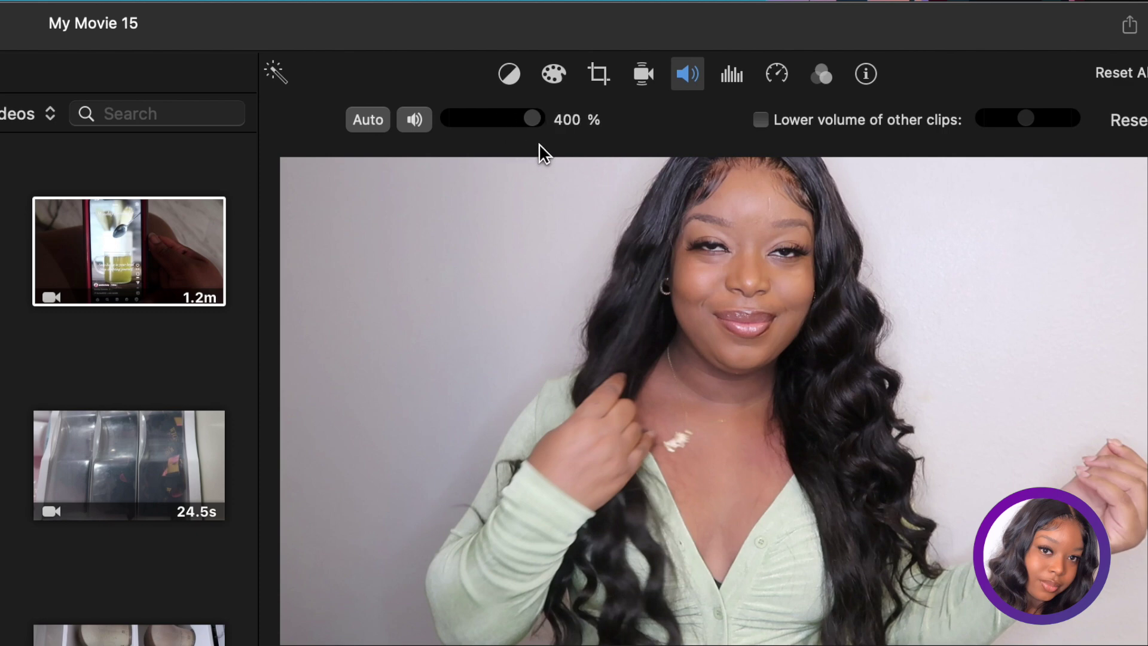
pyautogui.moveTo(539, 145); pyautogui.dragTo(501, 136)
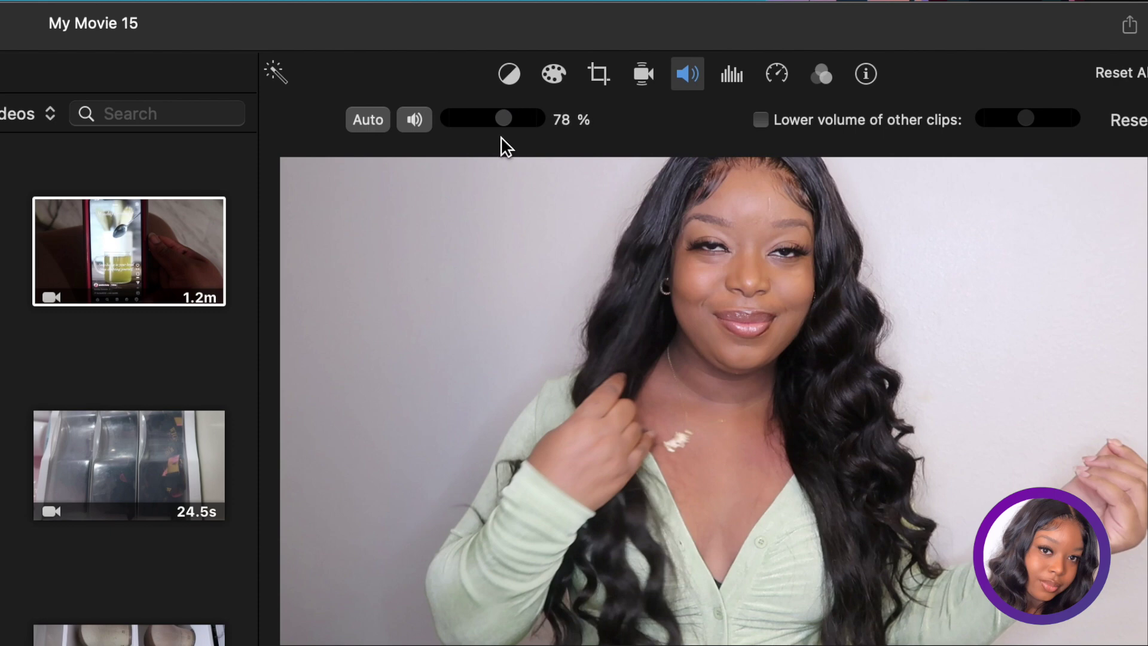
pyautogui.click(408, 127)
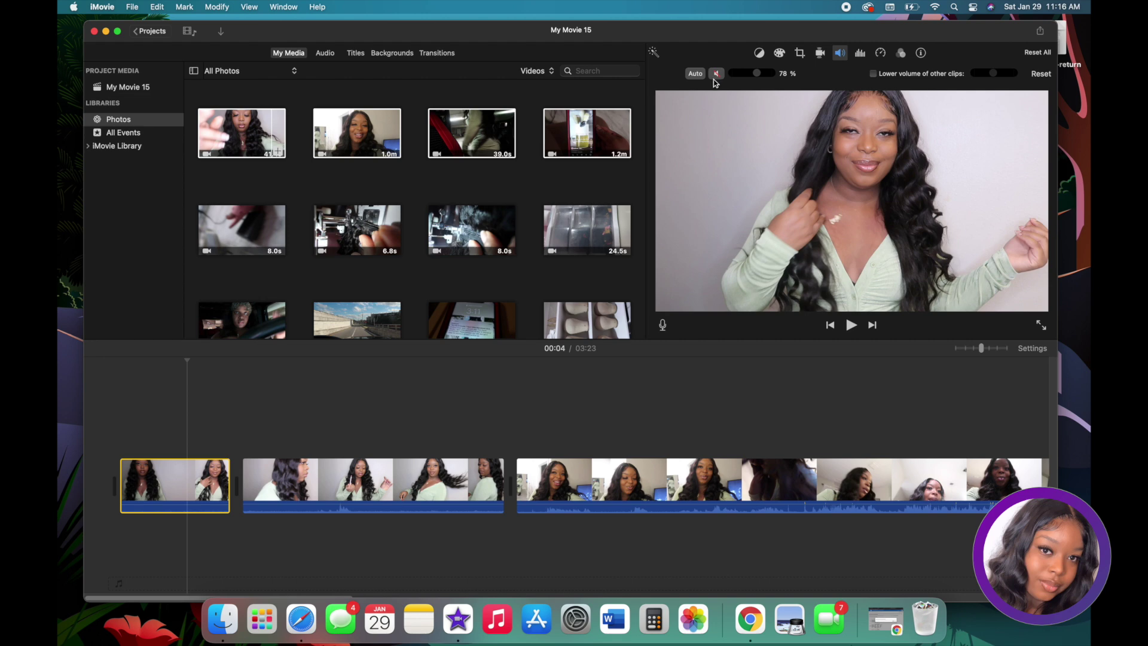
pyautogui.click(716, 74)
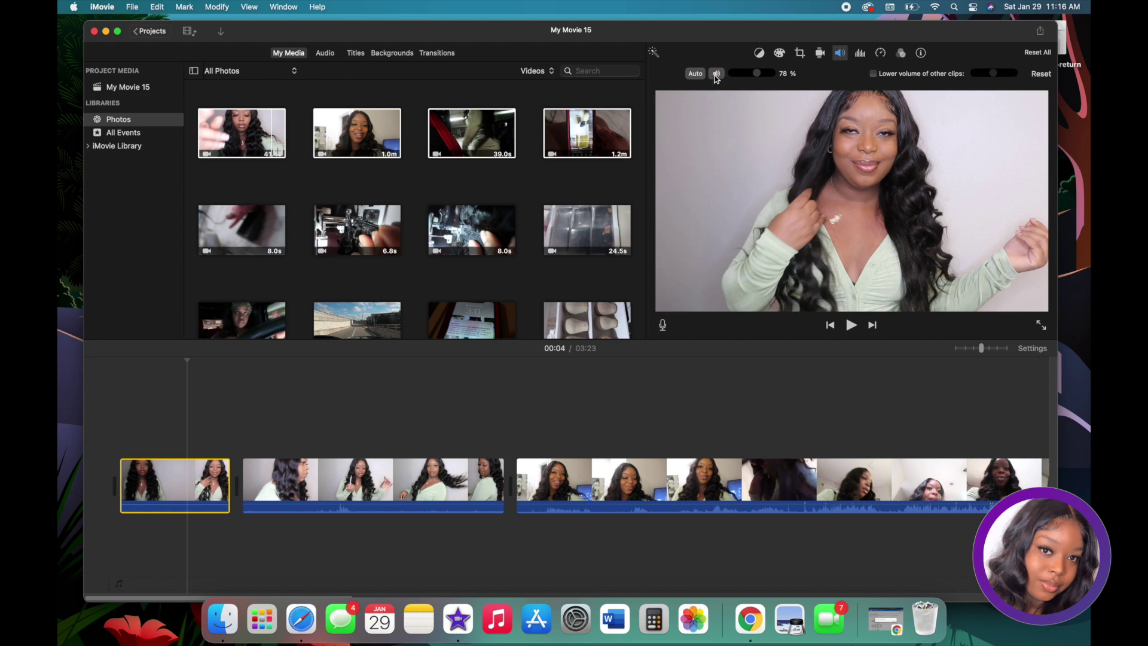
# Select the first two timeline clips together, clear that selection, and select only the first clip
pyautogui.click(380, 377)
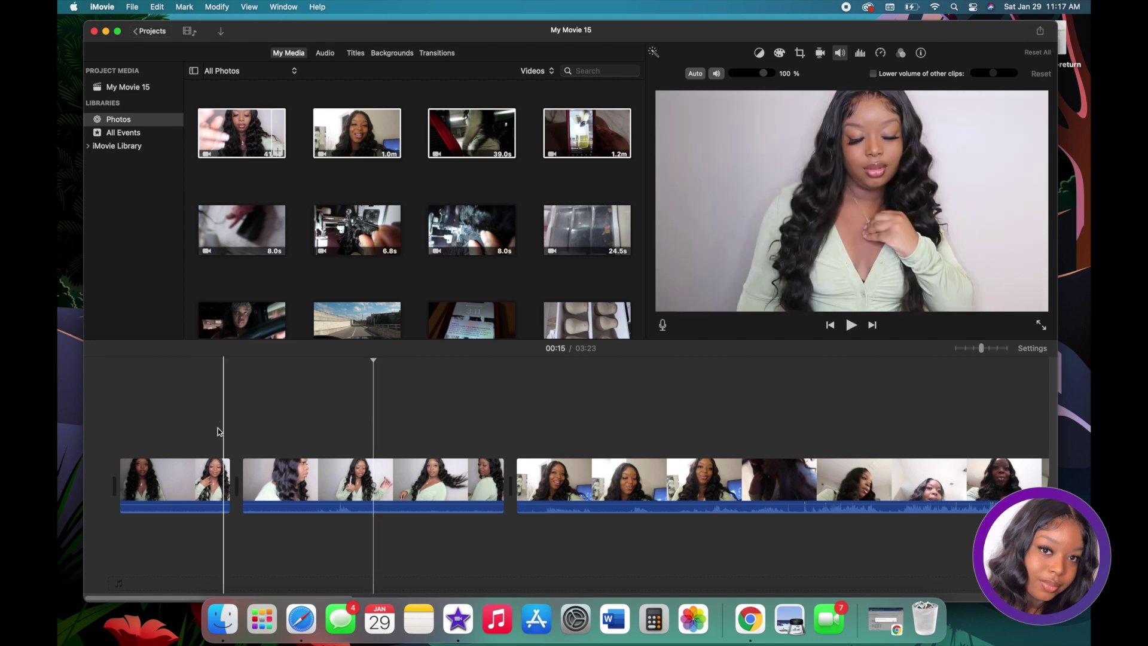
pyautogui.click(154, 409)
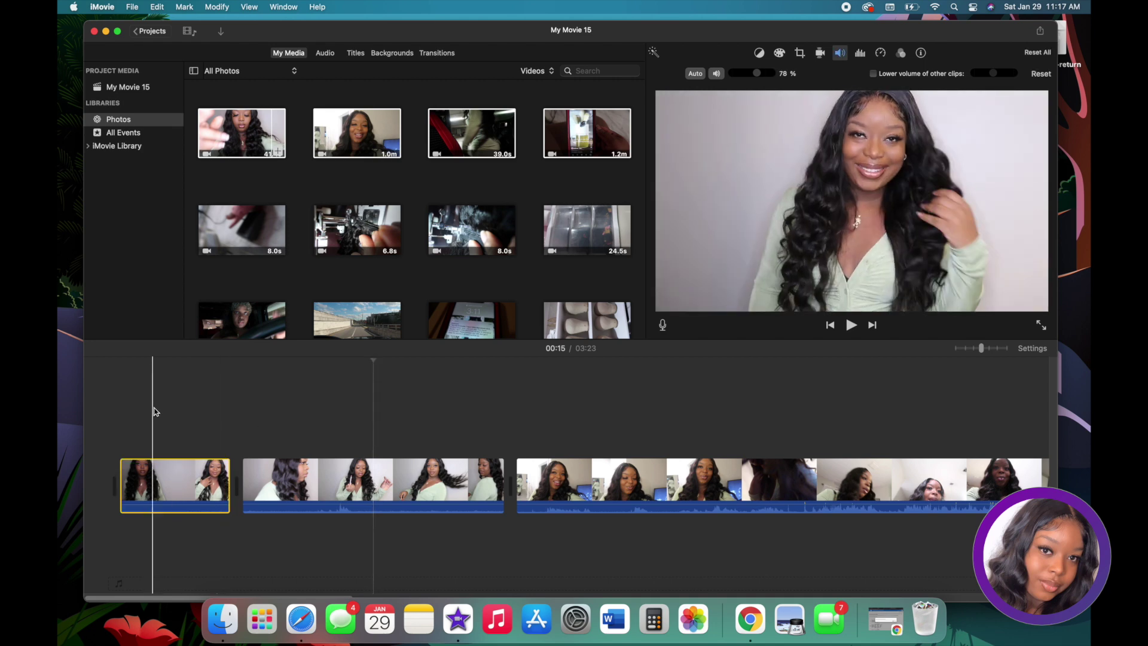
pyautogui.moveTo(310, 559); pyautogui.dragTo(261, 505)
pyautogui.click(189, 485)
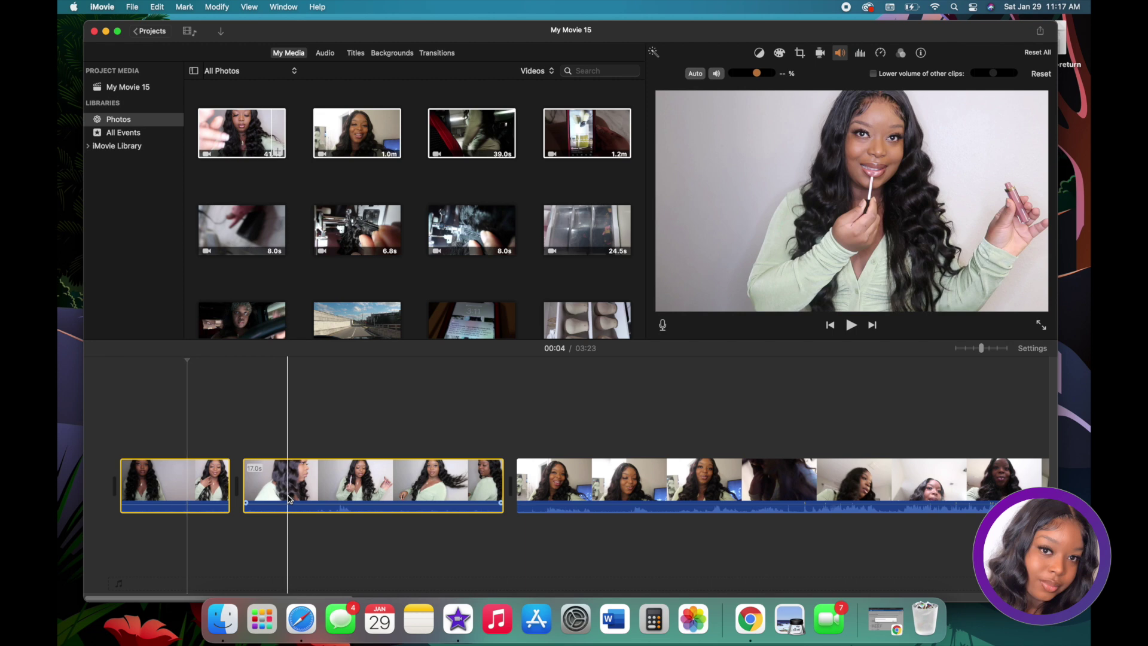
pyautogui.click(206, 413)
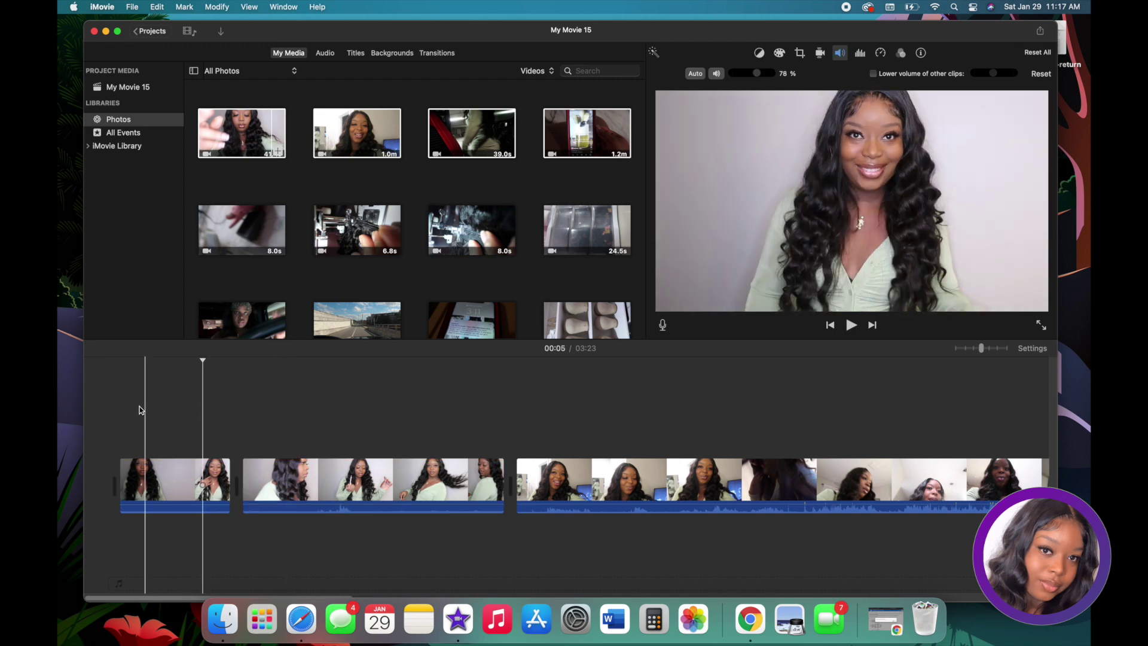
pyautogui.click(160, 469)
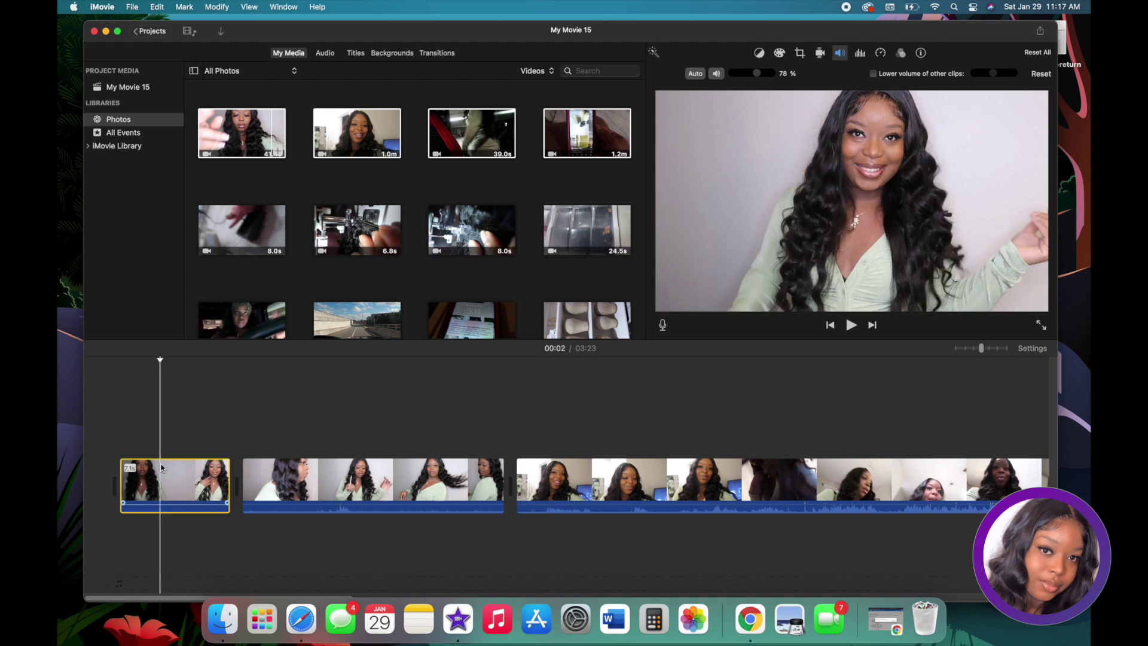
# Mute the audio of the first two timeline clips together and clear the selection
pyautogui.click(296, 480)
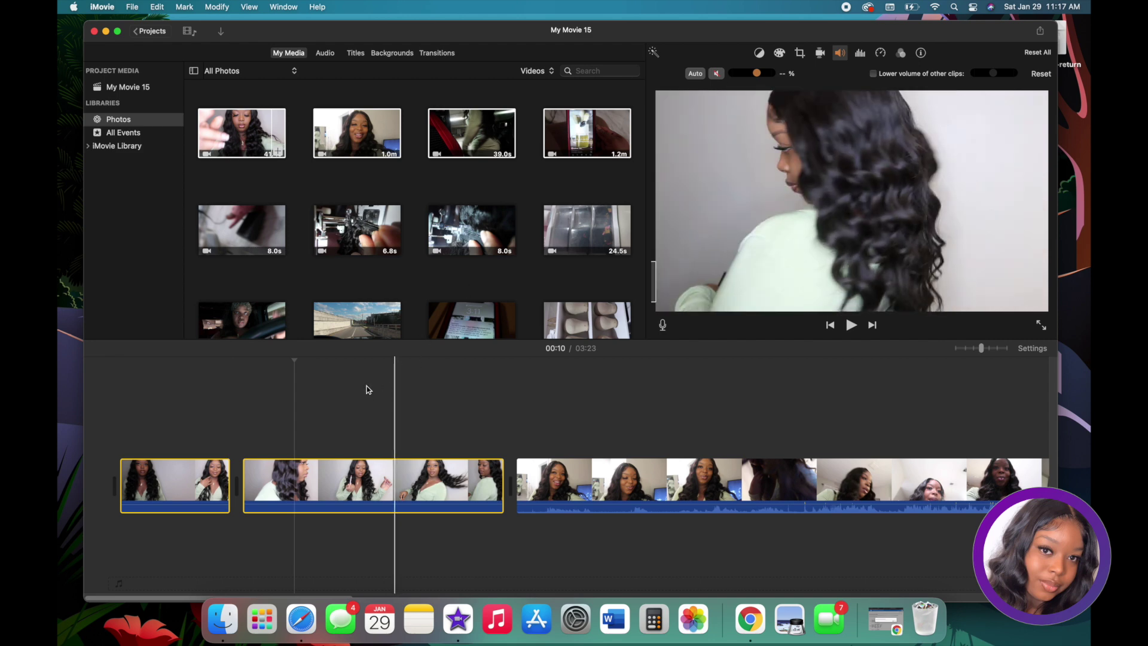
pyautogui.press('super+z')
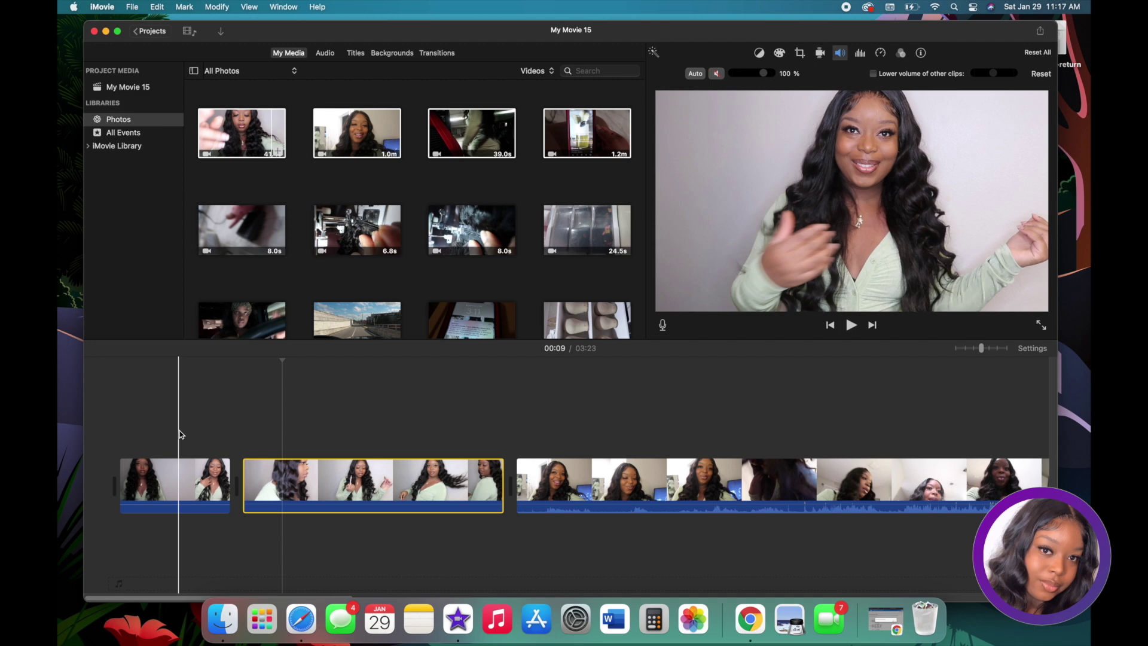
pyautogui.click(179, 430)
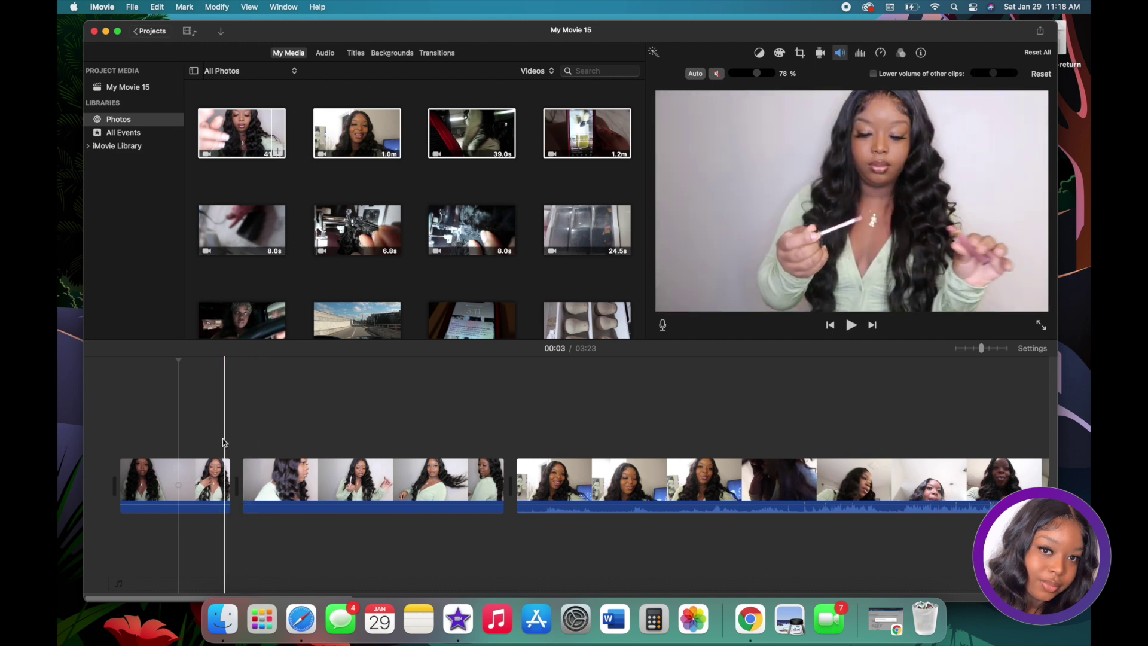
# Play the movie from about 00:05 across the first cut, and from about 00:22 into the third clip
pyautogui.click(210, 433)
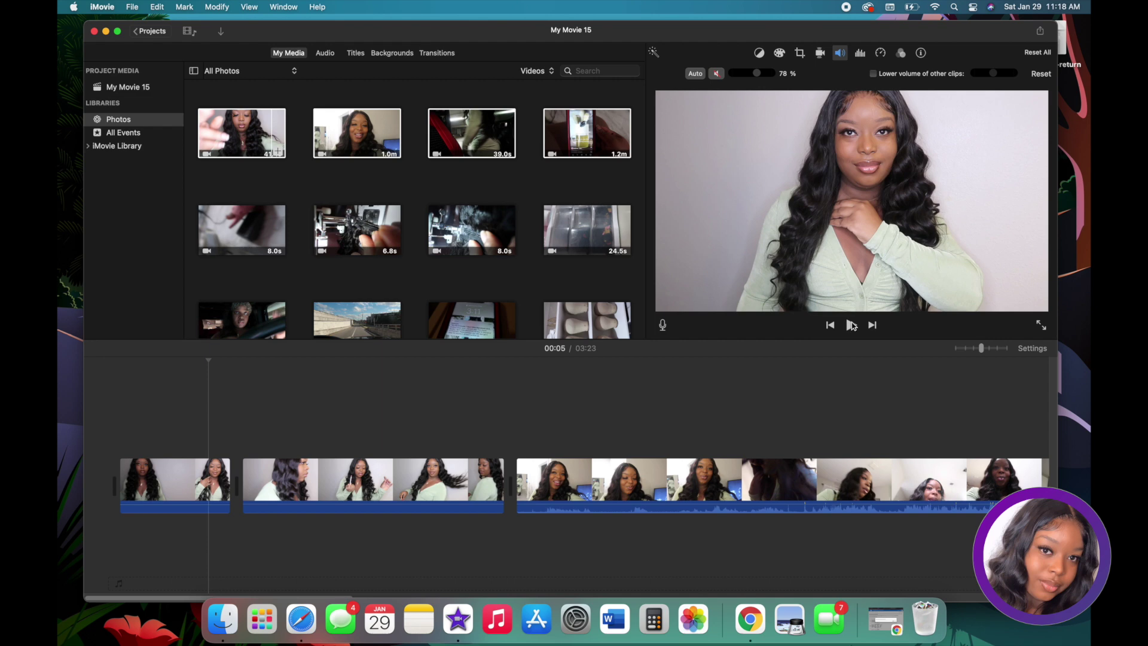
pyautogui.click(851, 325)
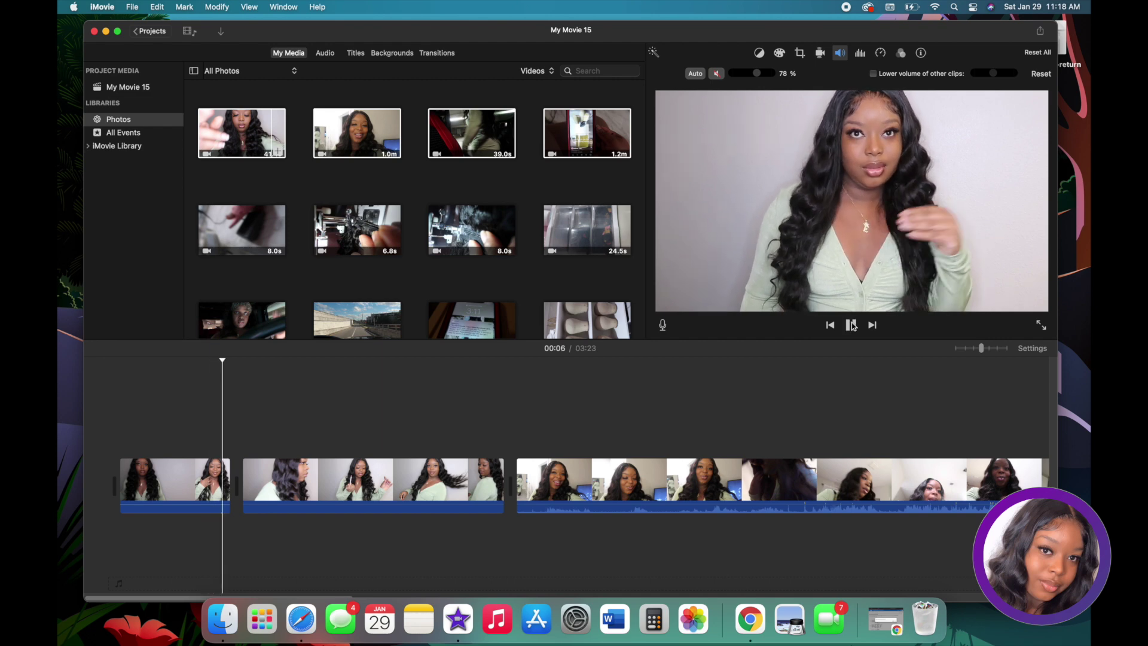
pyautogui.click(851, 323)
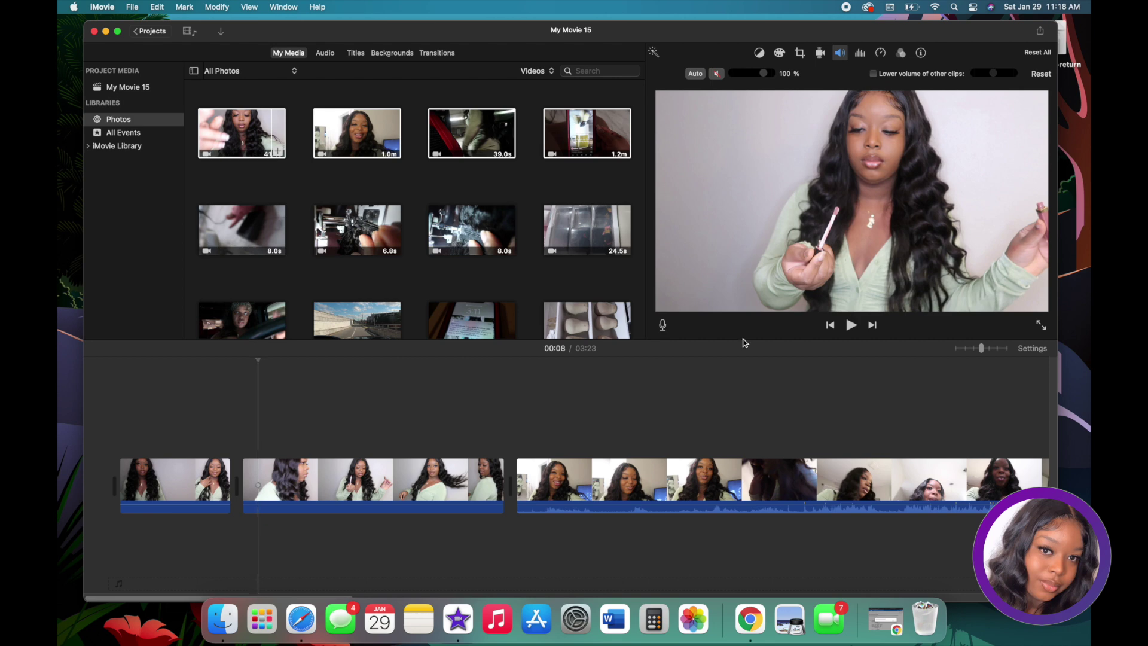
pyautogui.click(478, 421)
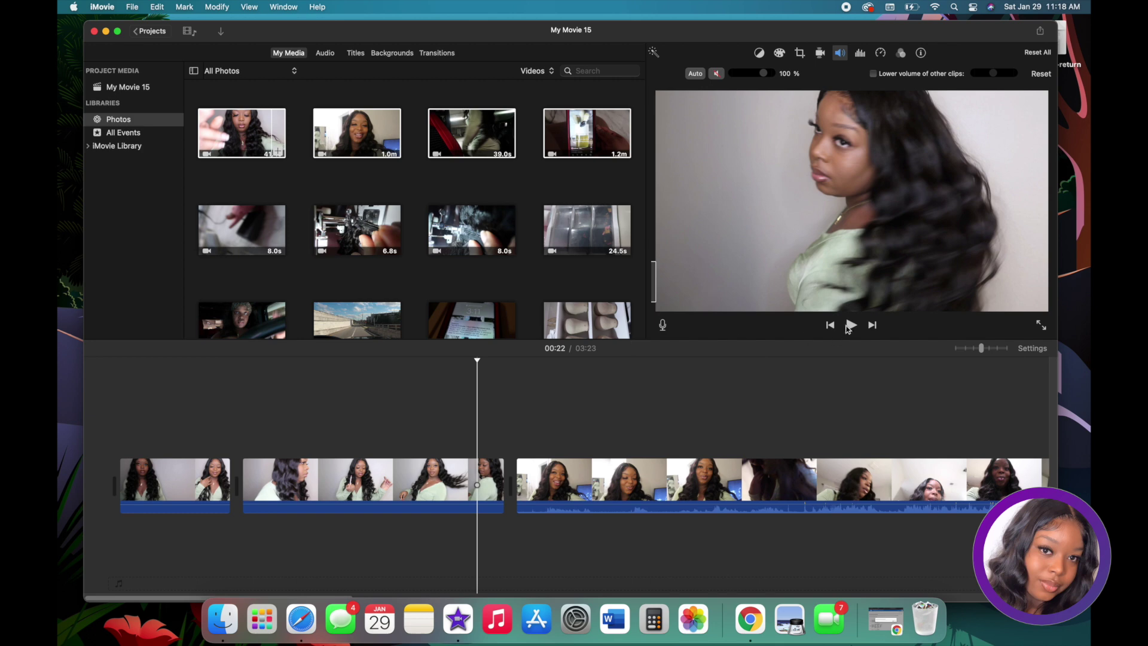
pyautogui.click(852, 326)
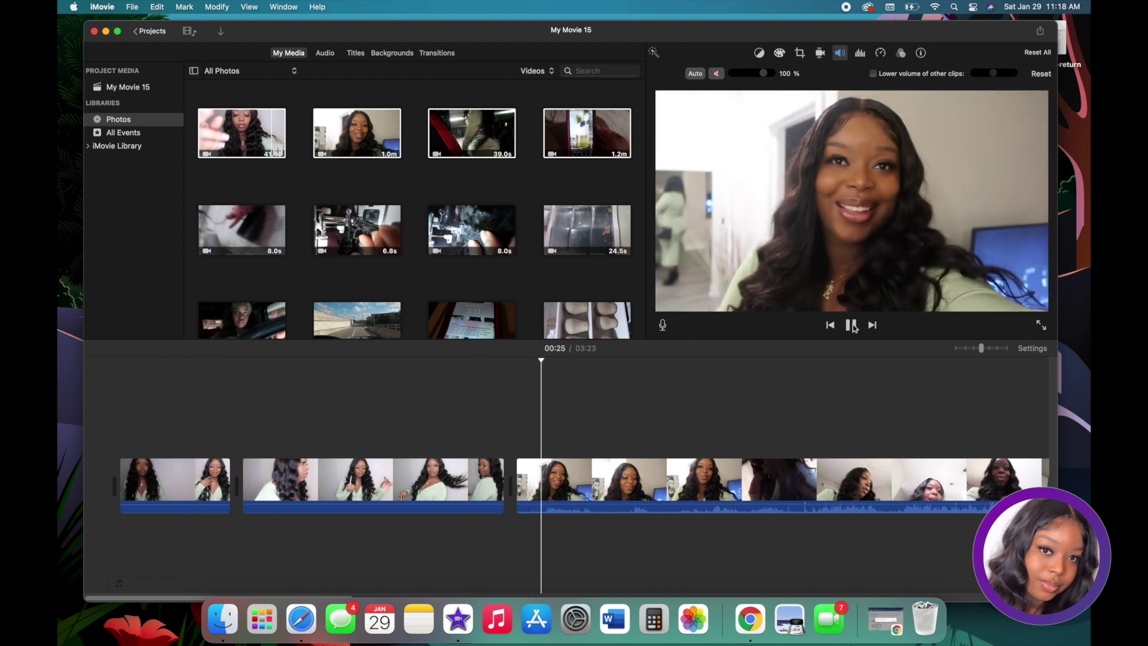
pyautogui.click(852, 326)
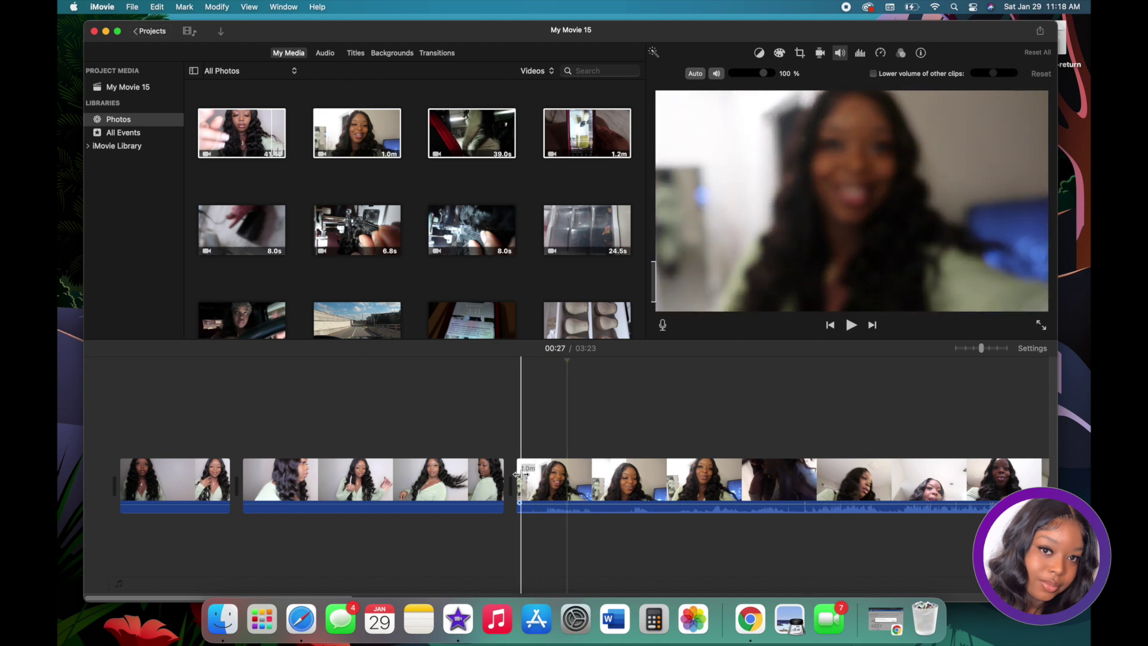
# Split the third clip about 4 seconds after its start and delete the opening piece
pyautogui.click(574, 479)
pyautogui.press('super+b')
pyautogui.click(561, 482)
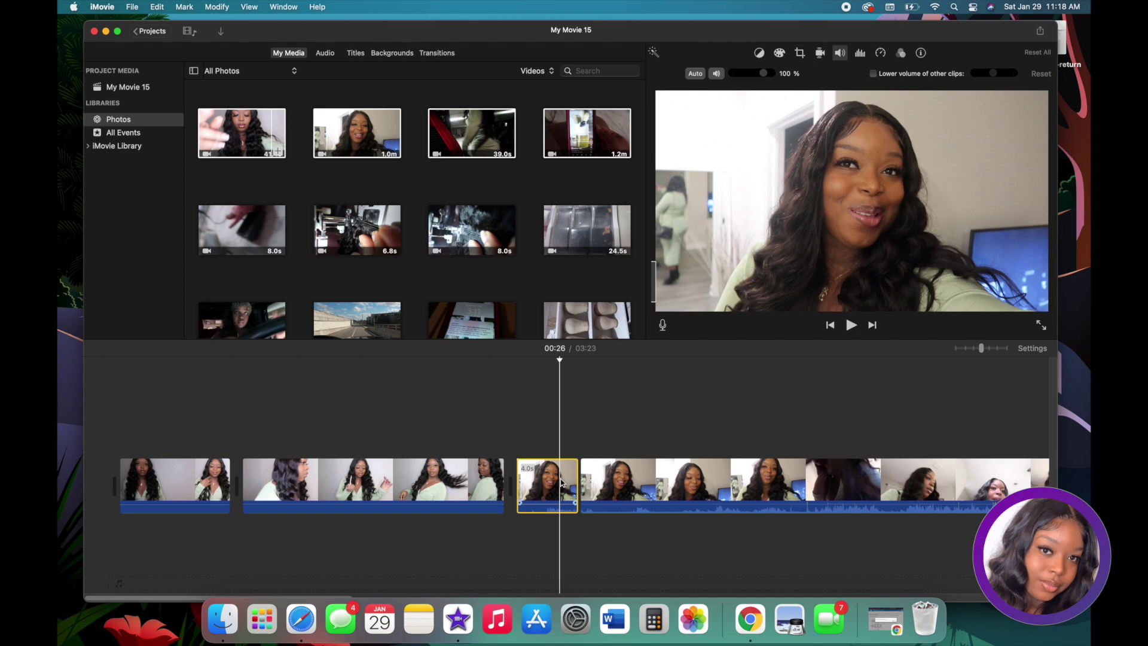
pyautogui.press('Delete')
# Play the cut between the second and third clips from about 00:22 to 00:26
pyautogui.click(482, 429)
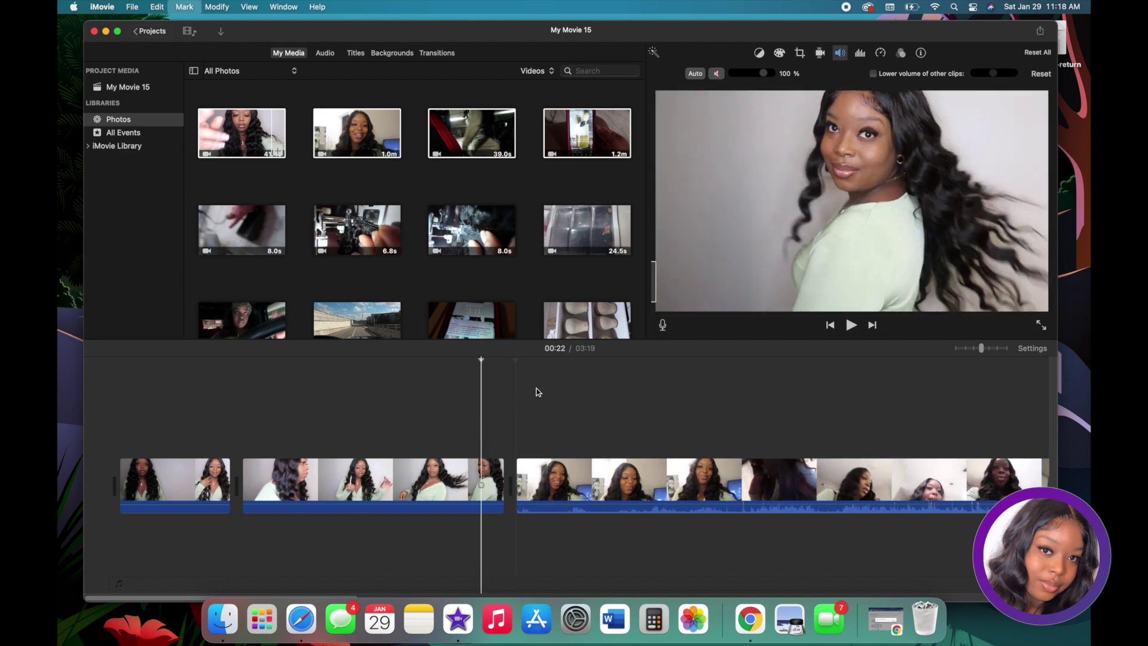
pyautogui.click(853, 326)
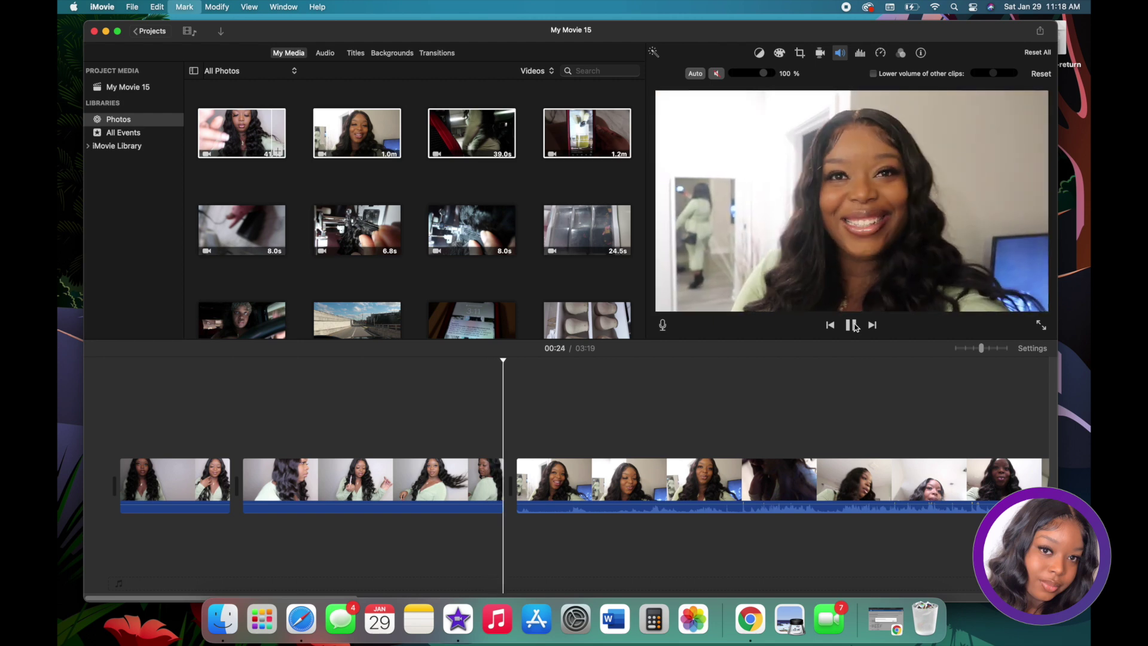
pyautogui.click(853, 326)
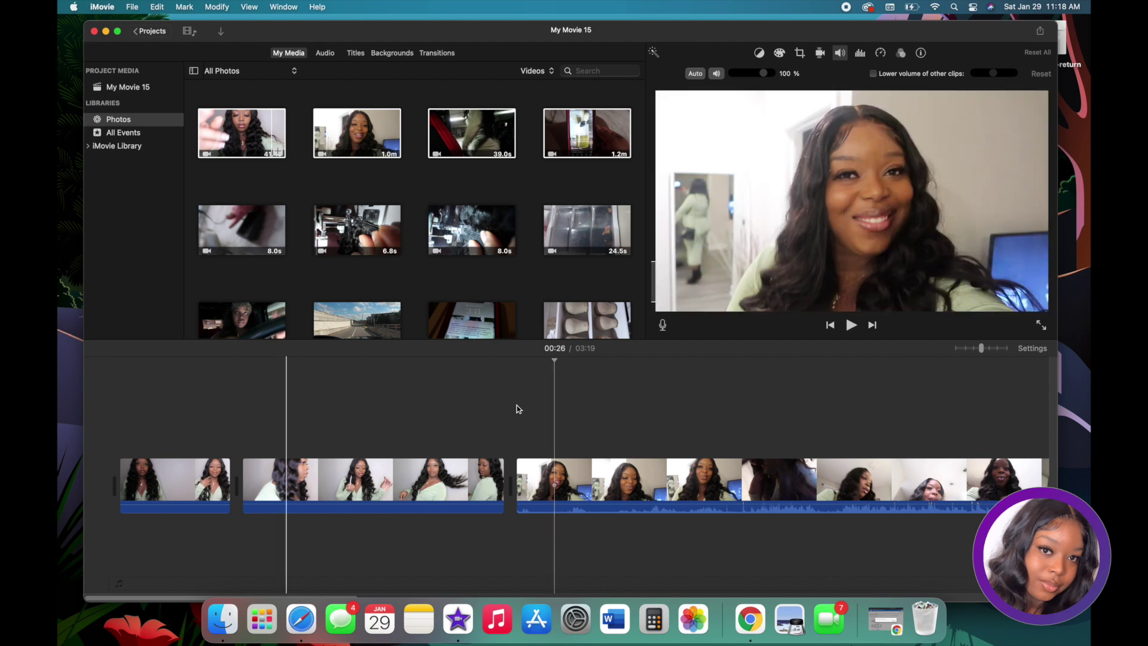
# Add a Cross Blur transition between the second and third clips and preview it
pyautogui.click(435, 54)
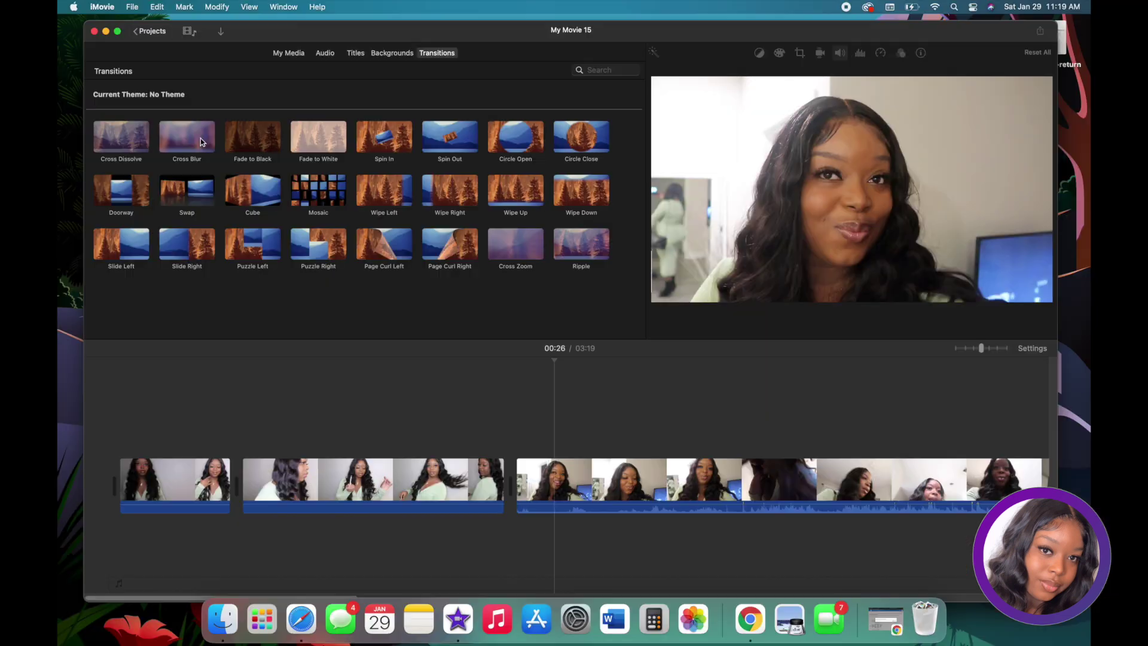
pyautogui.moveTo(200, 138); pyautogui.dragTo(503, 486)
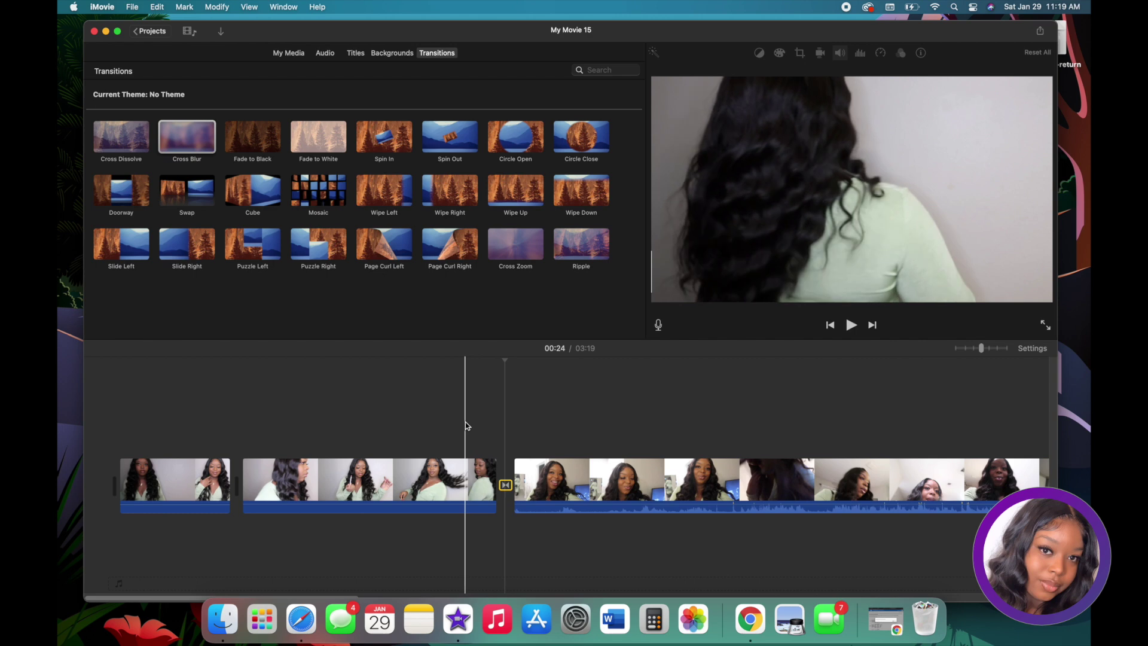
pyautogui.click(465, 421)
pyautogui.click(850, 324)
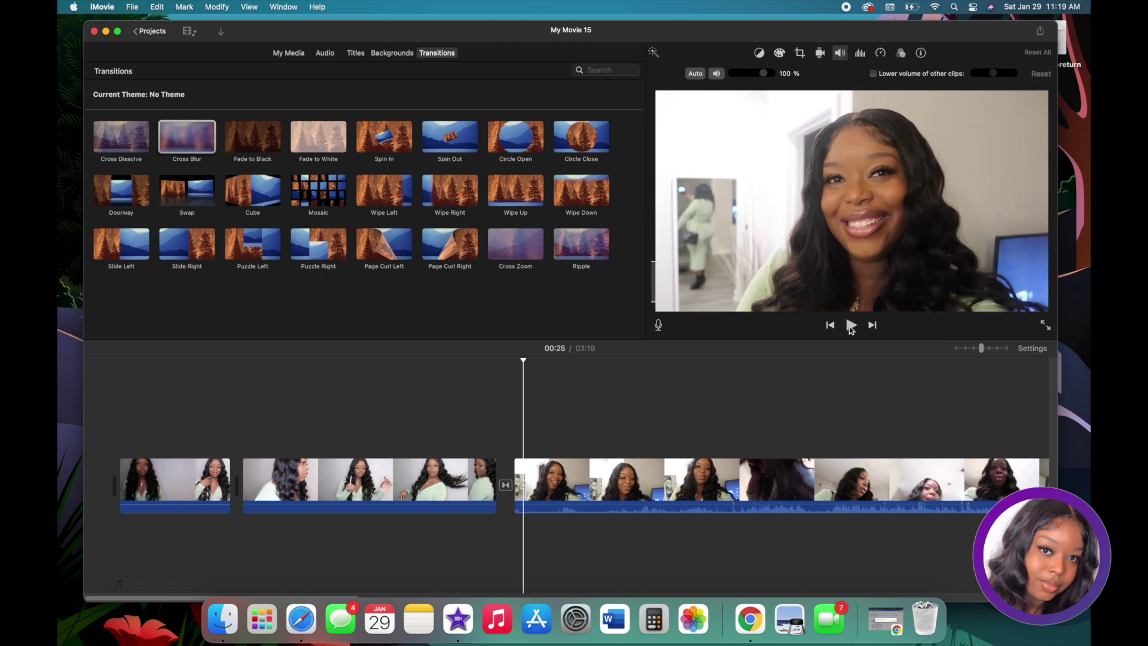
pyautogui.click(851, 326)
# Replace the transition between the second and third clips with Slide Right and preview it
pyautogui.moveTo(180, 247); pyautogui.dragTo(504, 484)
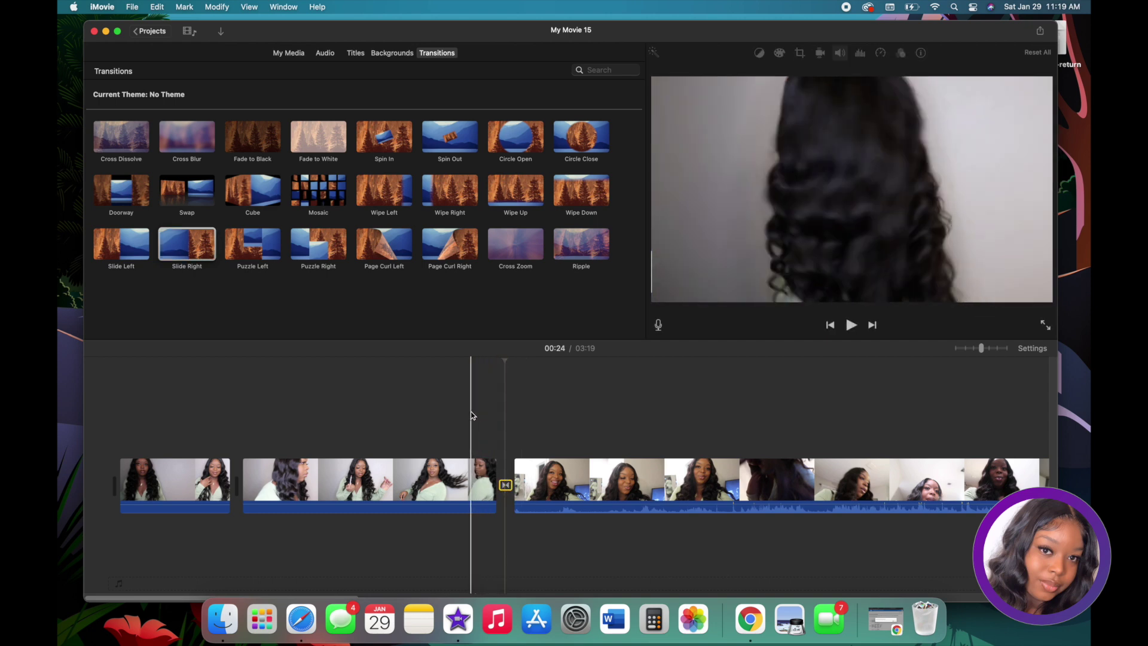
pyautogui.click(852, 325)
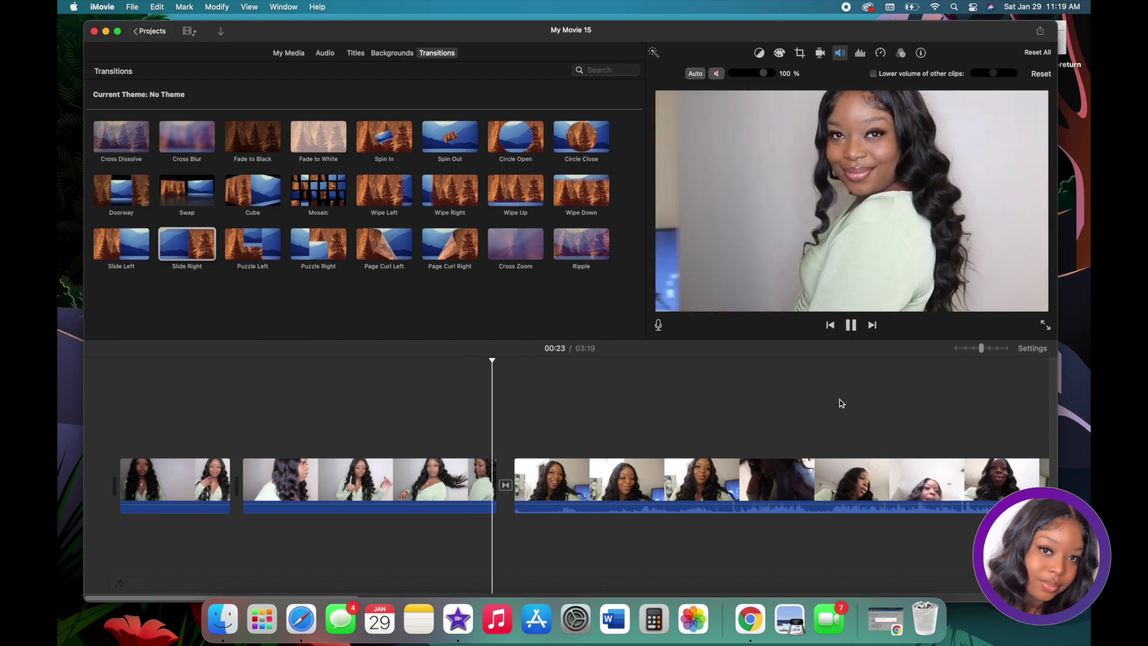
pyautogui.click(856, 325)
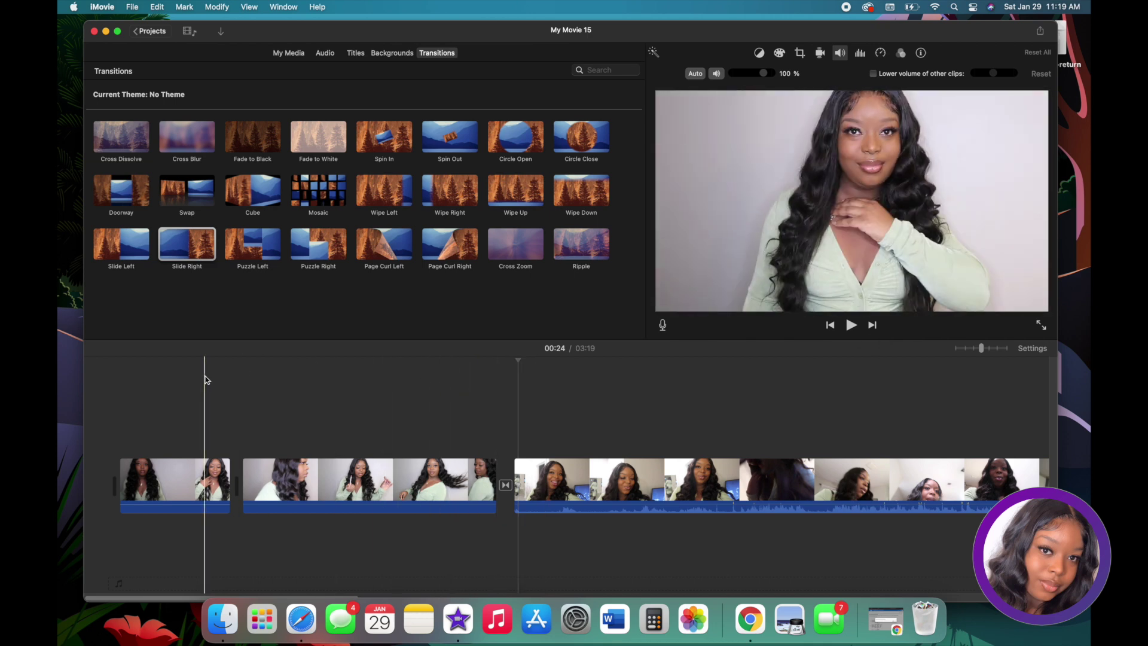
# Add the song "Encore (Instrumental Version)" from the music library as background music under the clips, starting at the movie's beginning
pyautogui.click(133, 387)
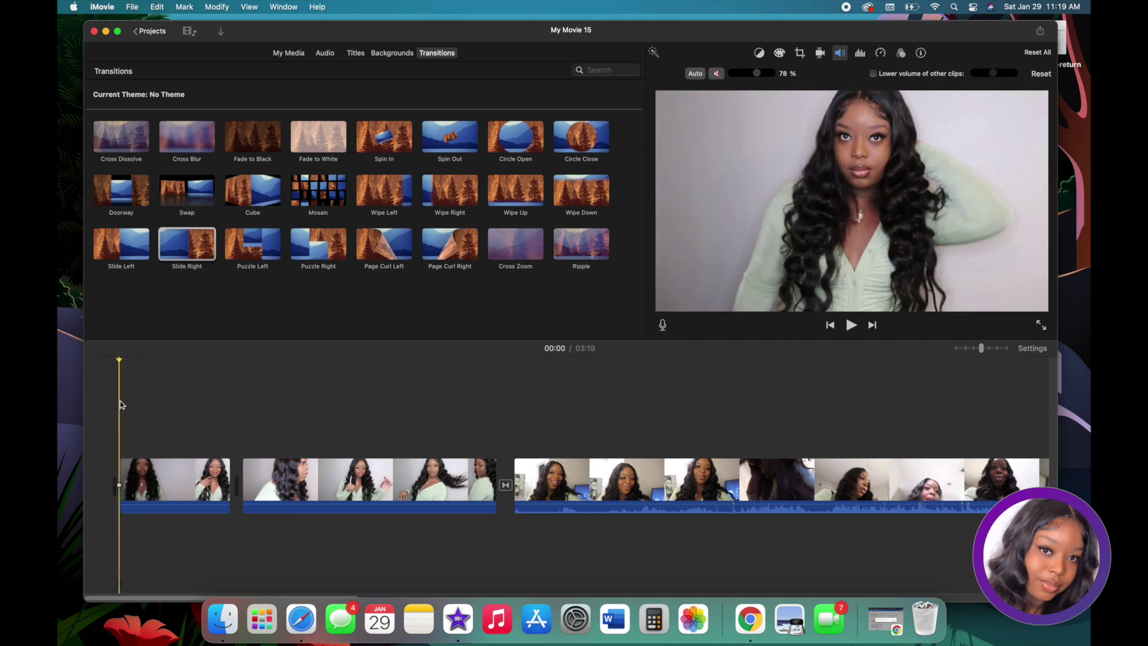
pyautogui.click(328, 56)
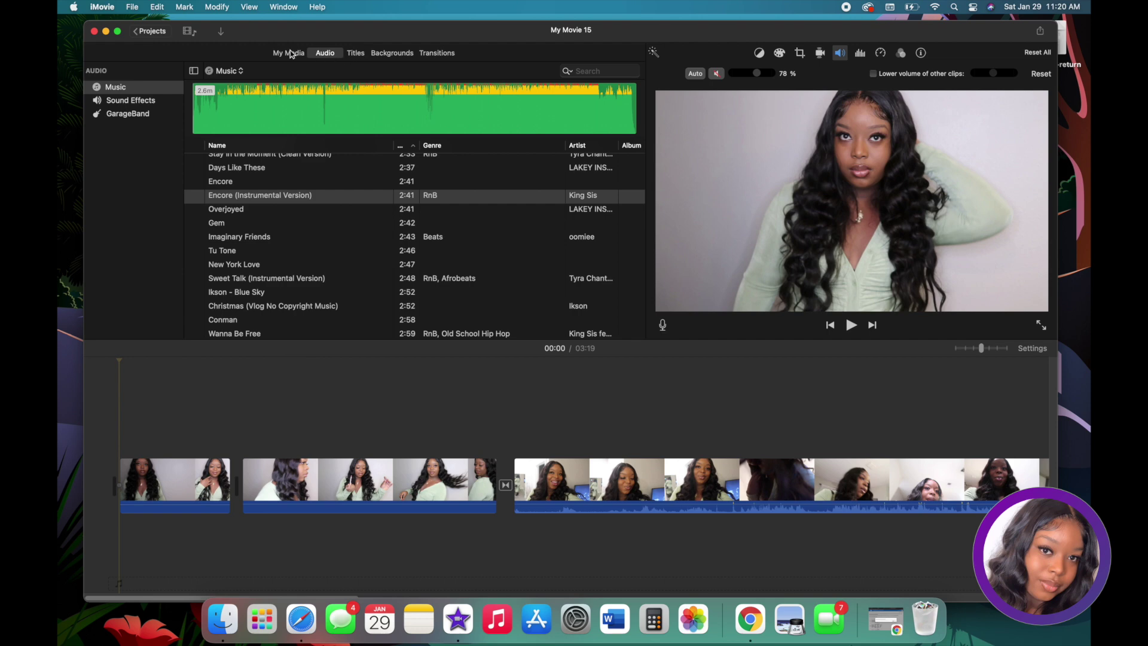
pyautogui.click(330, 55)
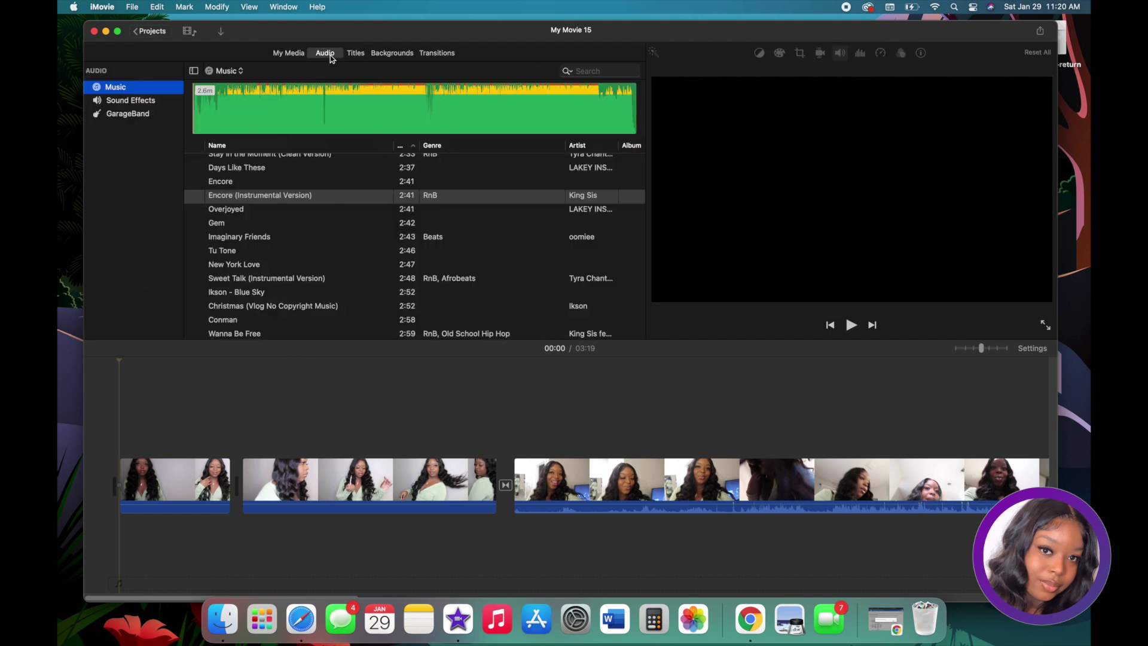
pyautogui.scroll(5, 243, 251)
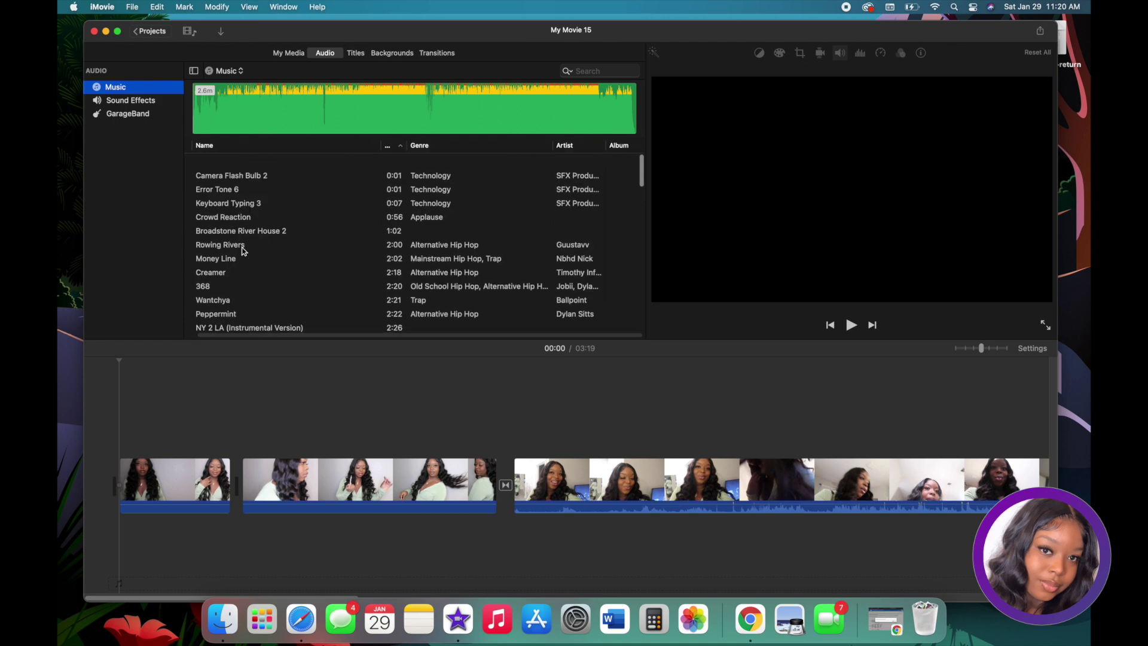
pyautogui.scroll(-15, 243, 251)
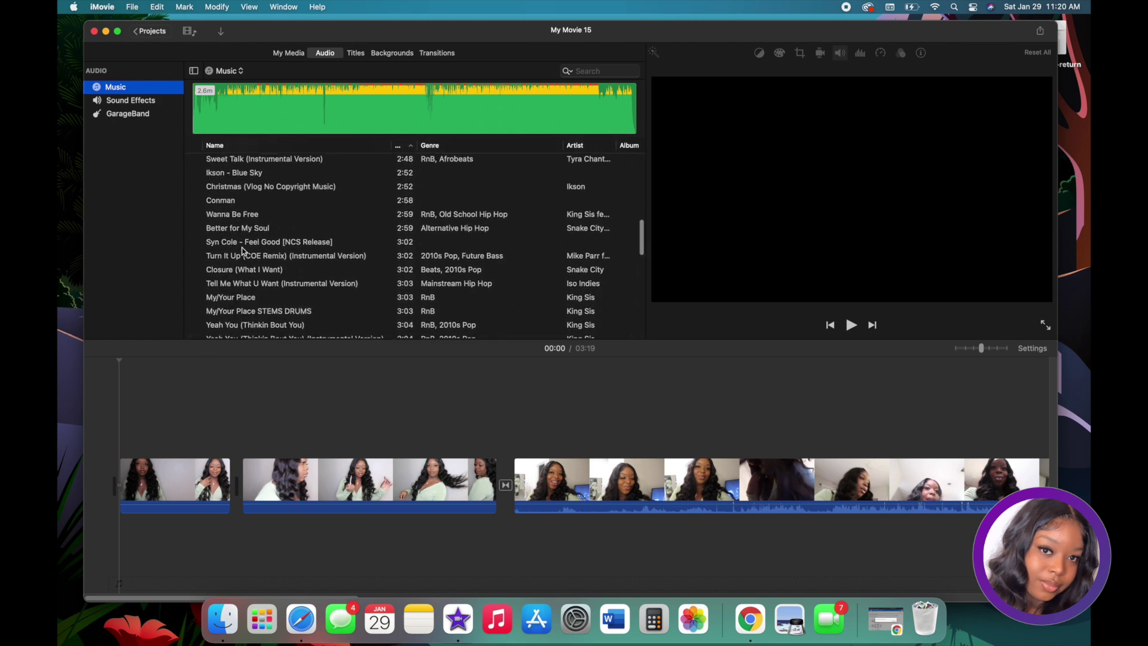
pyautogui.scroll(-5, 243, 251)
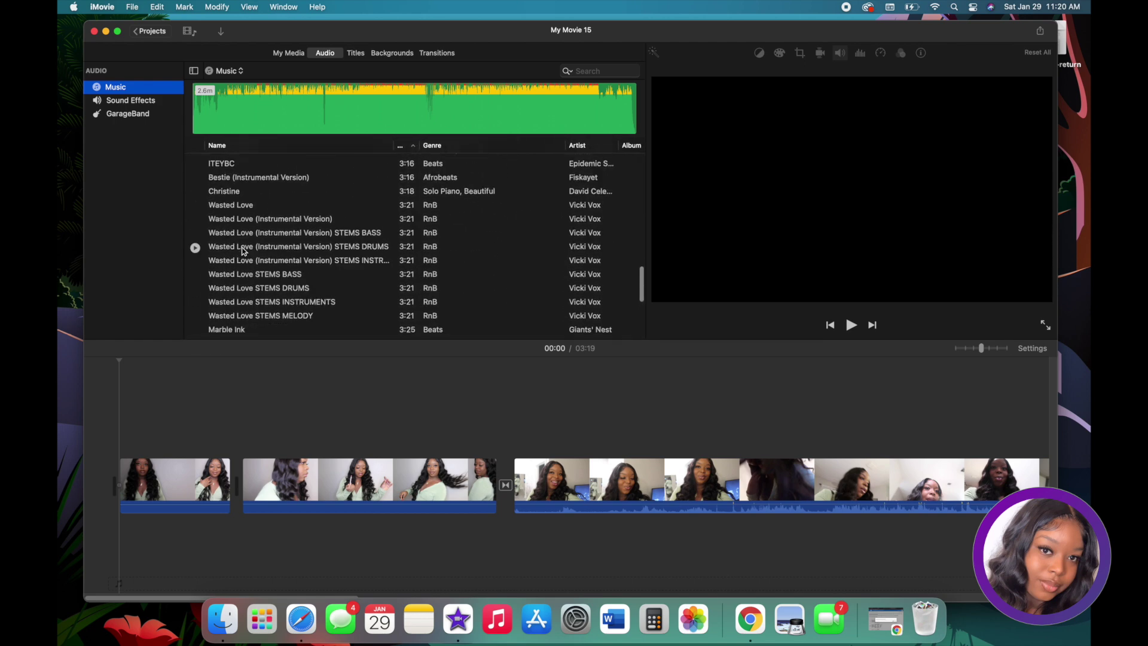
pyautogui.scroll(6, 242, 251)
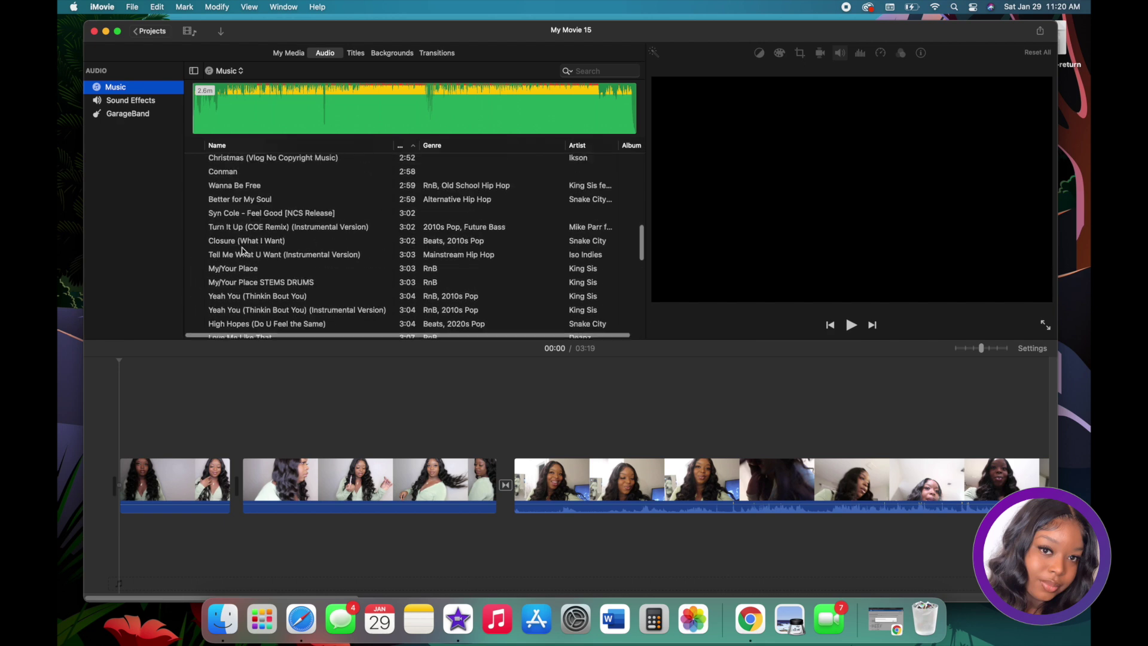
pyautogui.scroll(3, 242, 252)
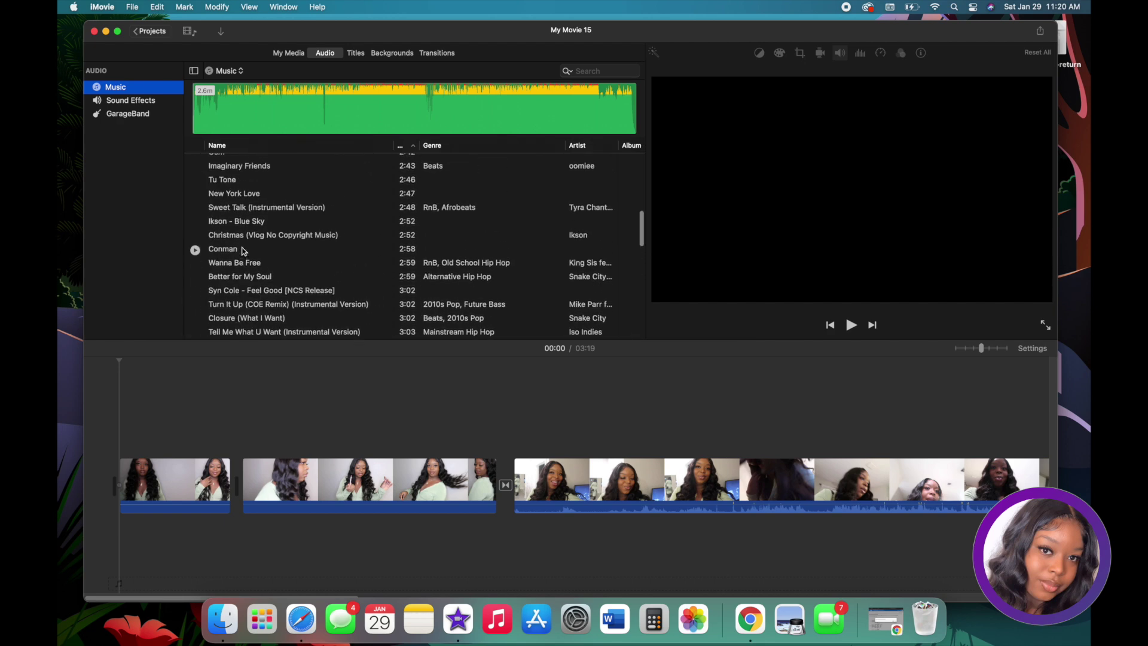
pyautogui.scroll(8, 244, 251)
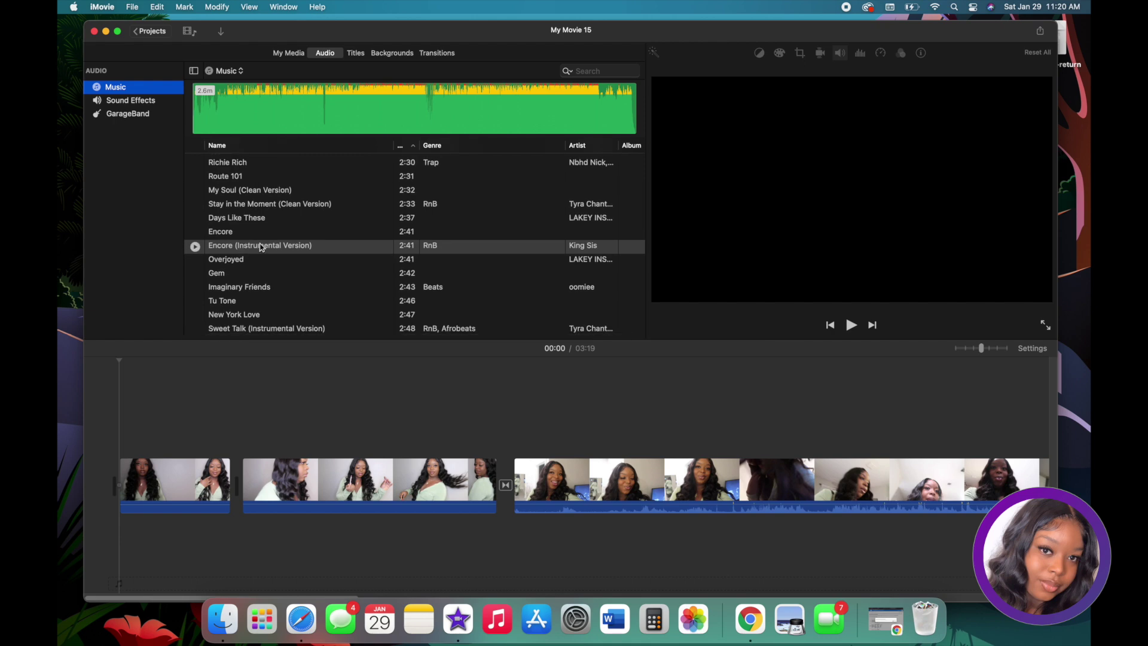
pyautogui.moveTo(261, 247); pyautogui.dragTo(118, 540)
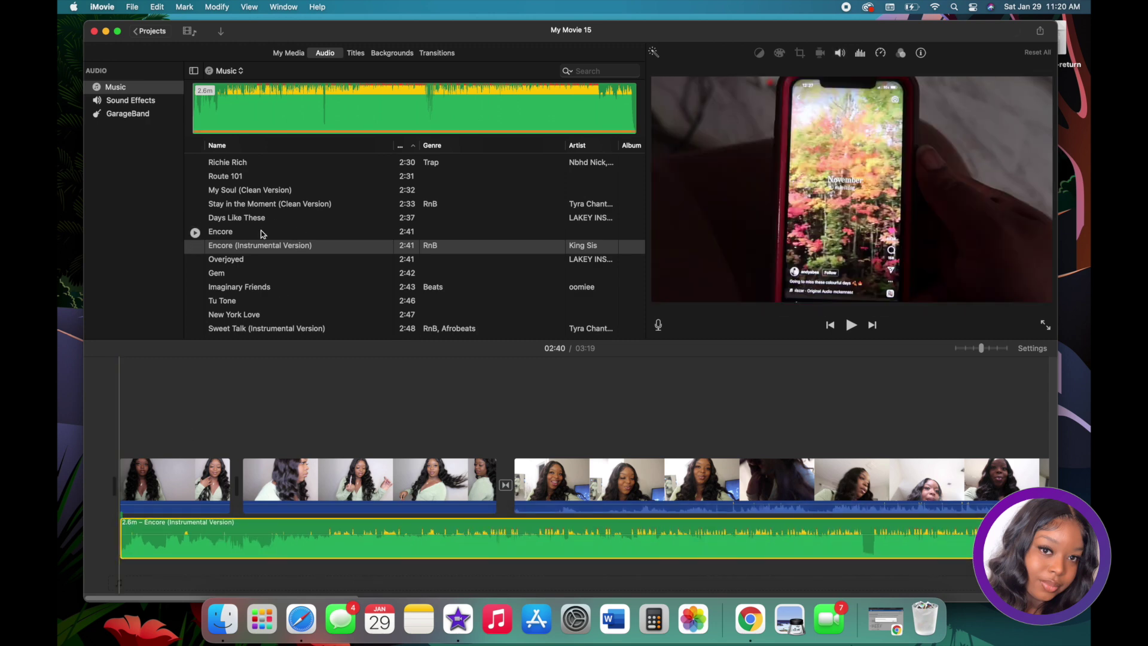
pyautogui.moveTo(183, 533)
pyautogui.mouseDown()
pyautogui.moveTo(478, 563)
pyautogui.moveTo(677, 550)
pyautogui.moveTo(451, 548)
pyautogui.moveTo(252, 581)
pyautogui.moveTo(194, 548)
pyautogui.mouseUp()
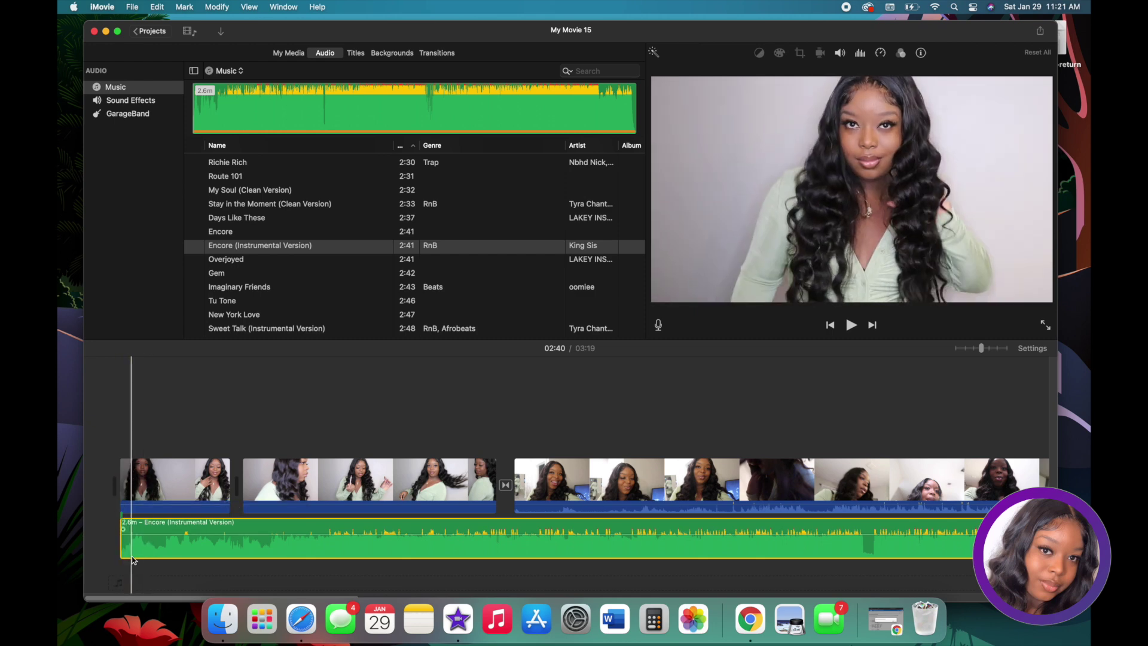
# Play the movie with its background music from the start to about 00:14, and return the playhead to the beginning
pyautogui.click(115, 419)
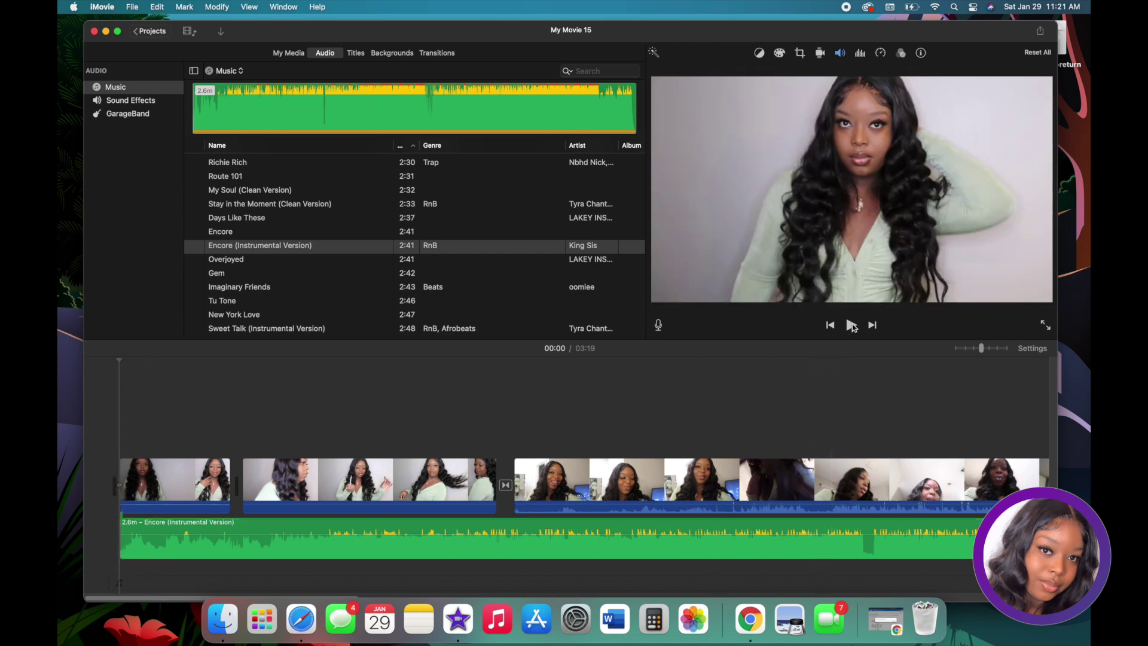
pyautogui.click(852, 326)
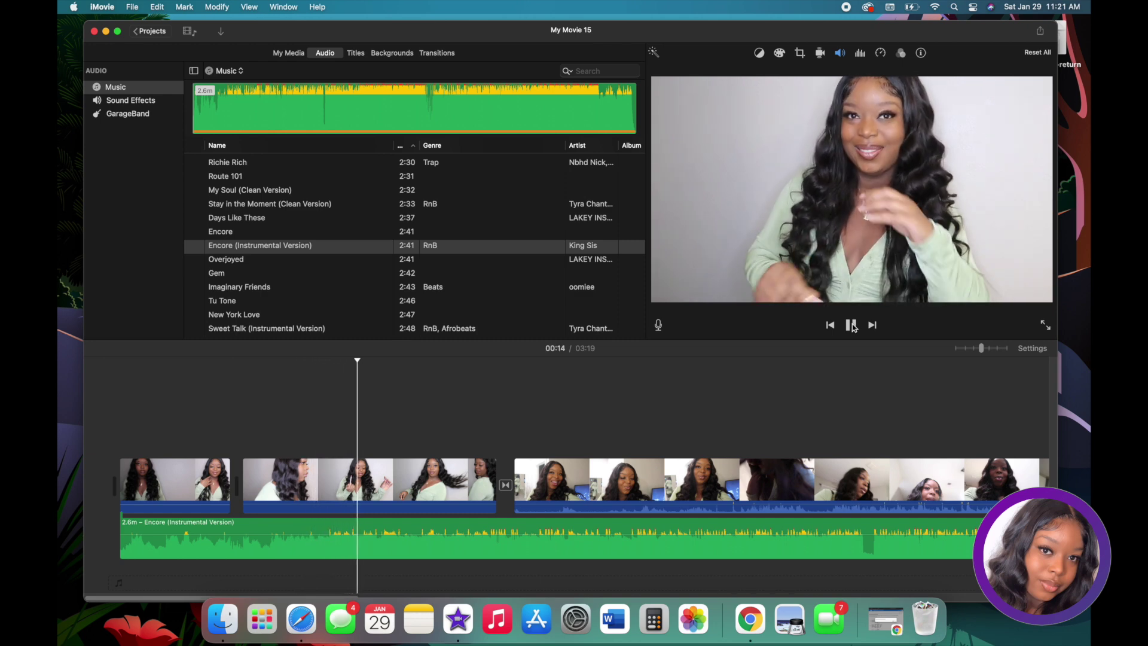
pyautogui.click(852, 325)
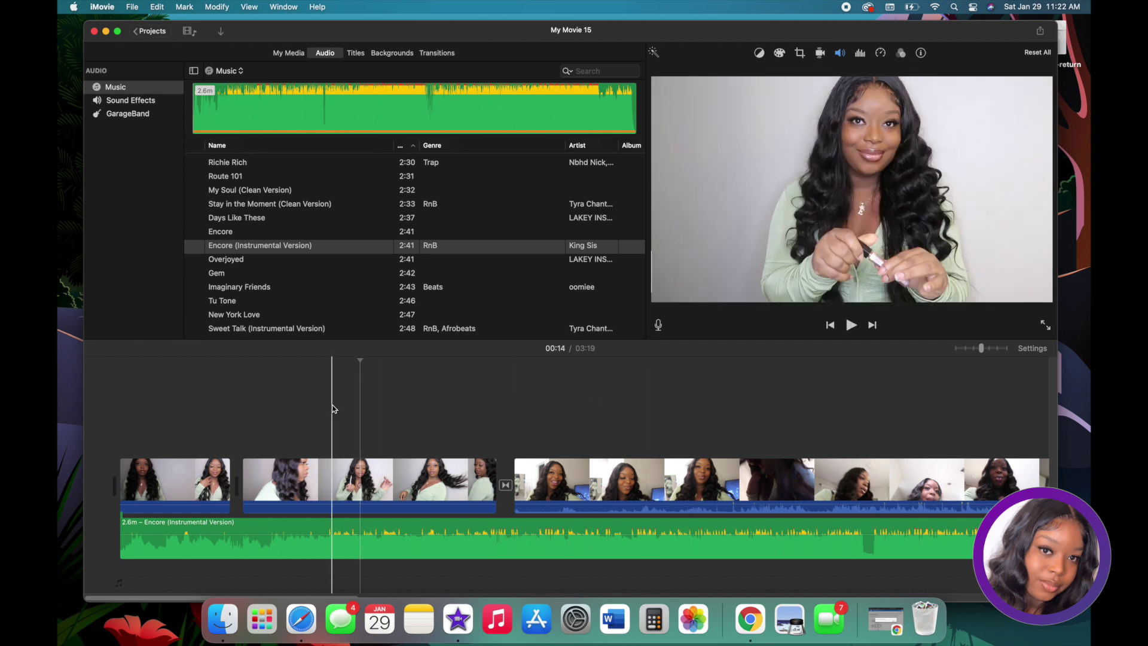
pyautogui.click(105, 420)
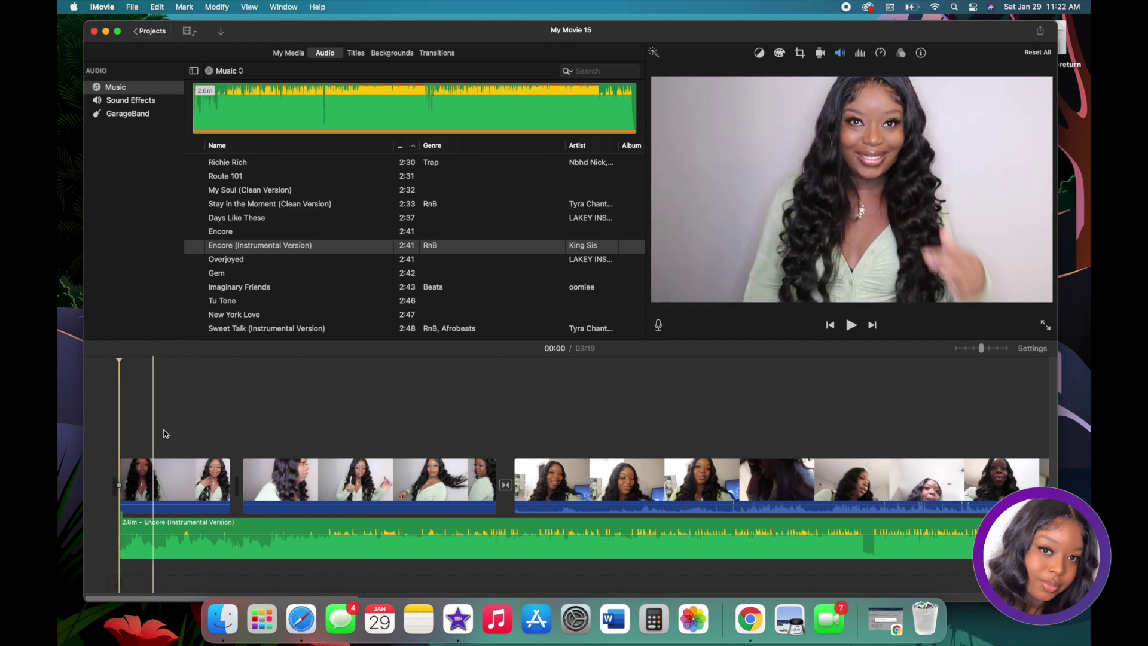
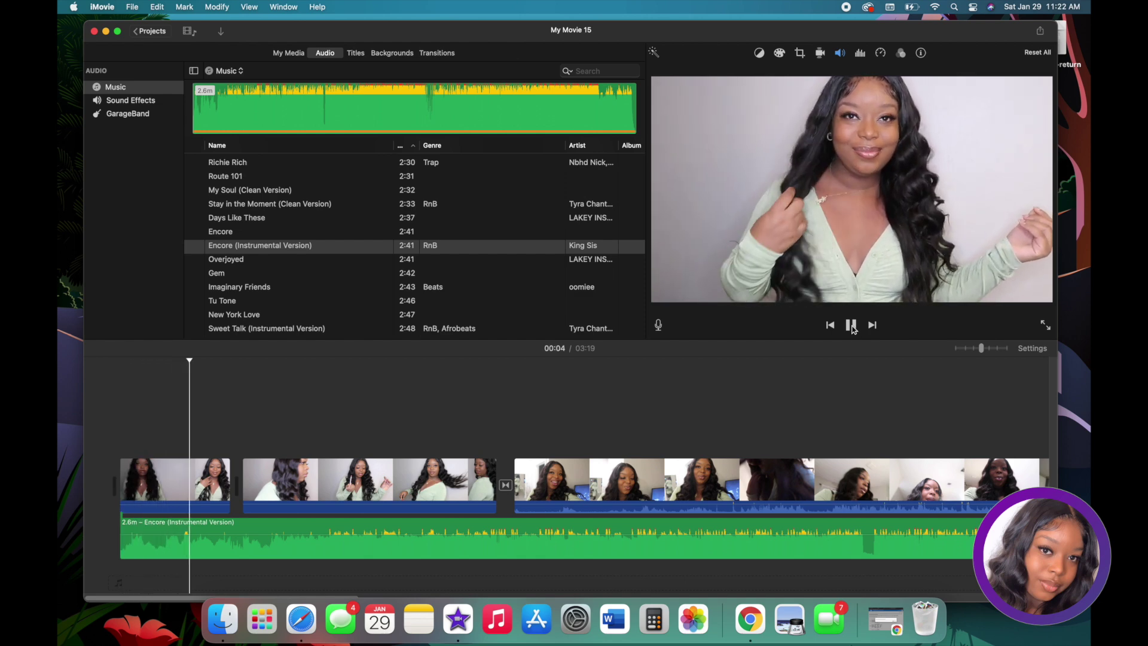
# Split the first clip at 00:06 and delete the 0.9 s piece after the cut
pyautogui.click(852, 326)
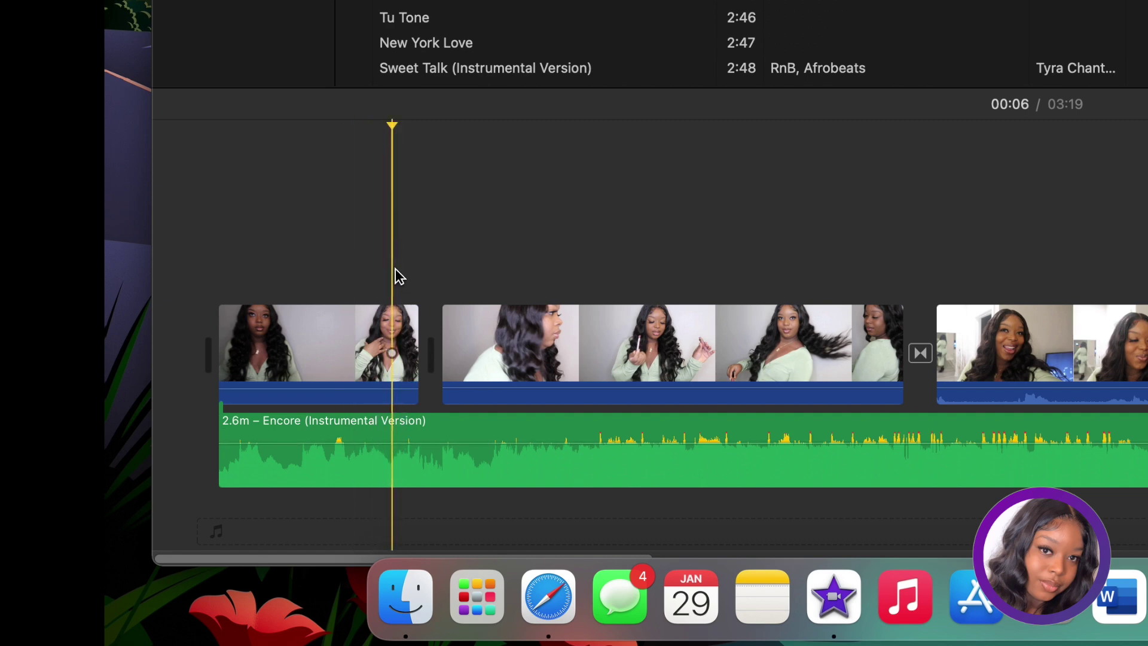
pyautogui.press('super+v')
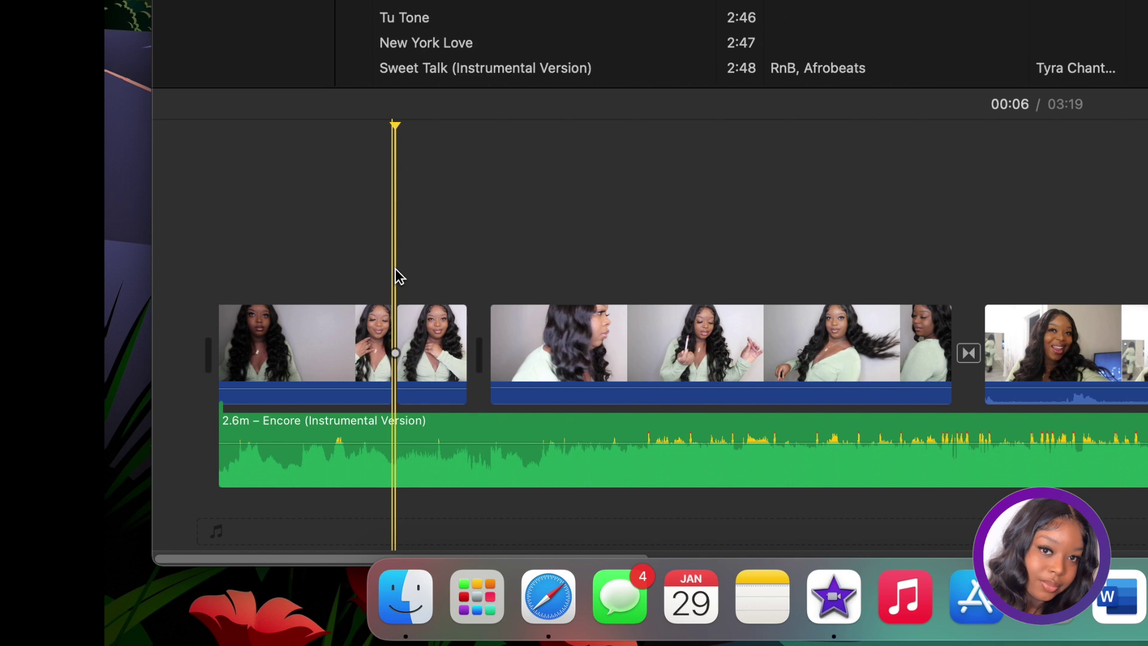
pyautogui.click(419, 359)
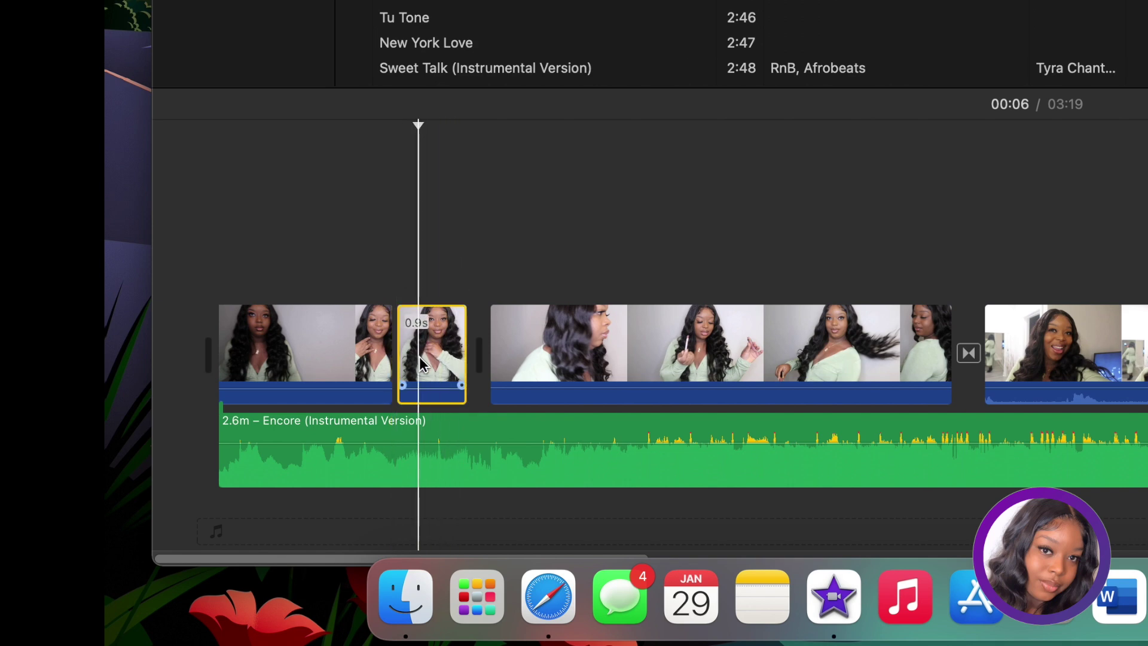
pyautogui.press('Delete')
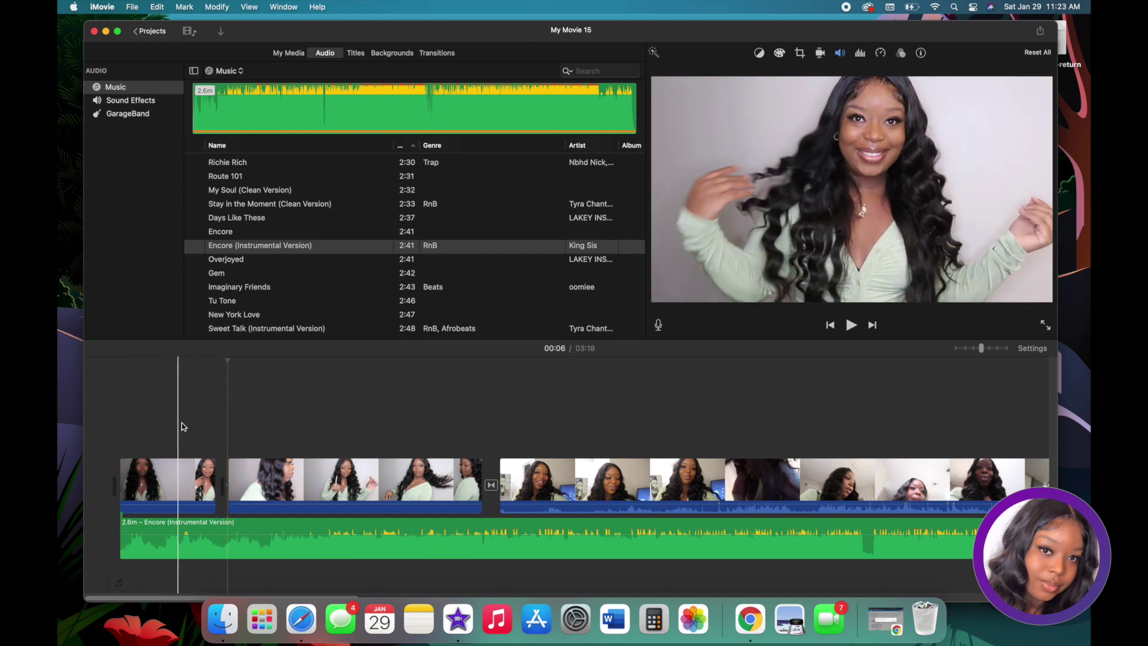
# Split the second clip at 00:08 and trim the start of the piece after the cut so it lasts 11.8 s
pyautogui.click(193, 388)
pyautogui.click(859, 327)
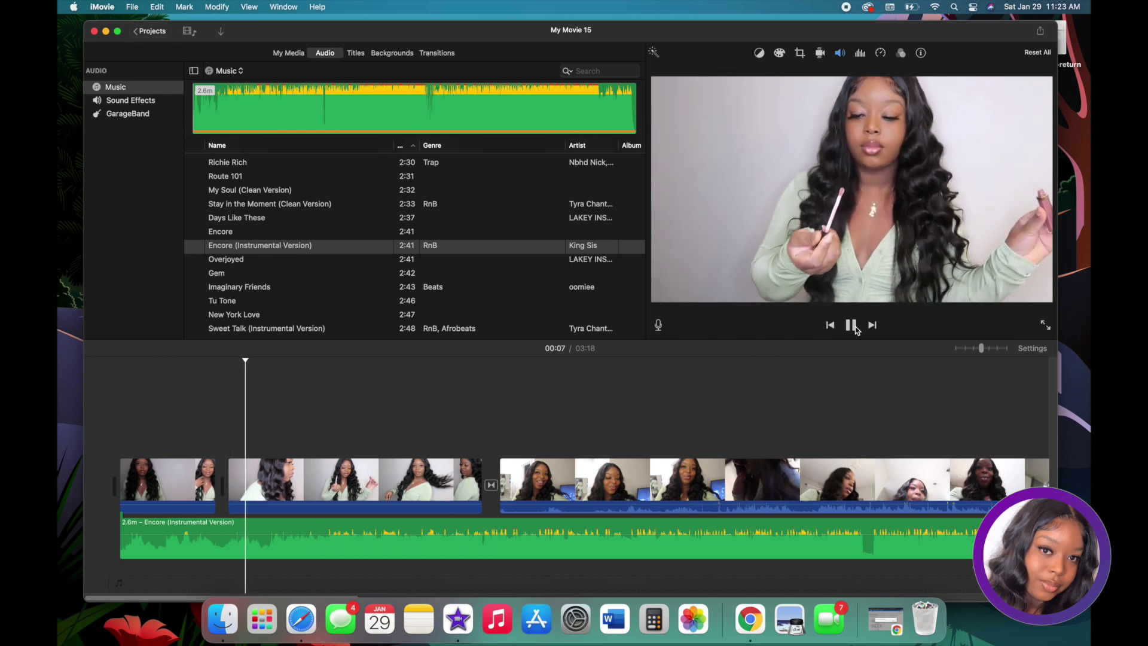
pyautogui.click(854, 326)
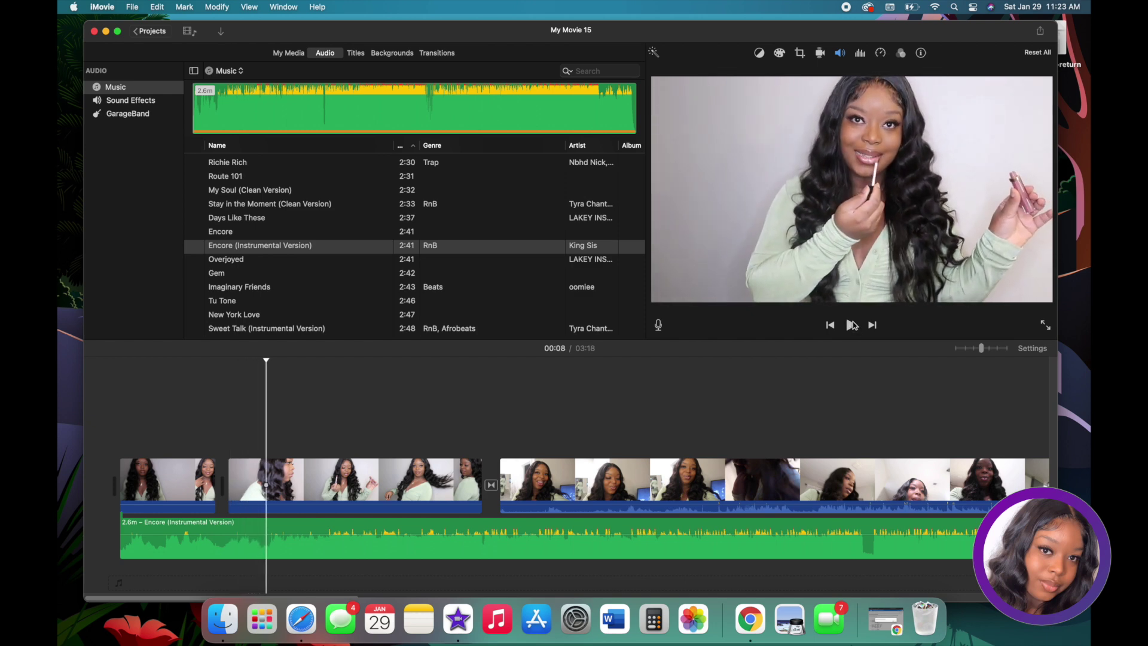
pyautogui.press('super+b')
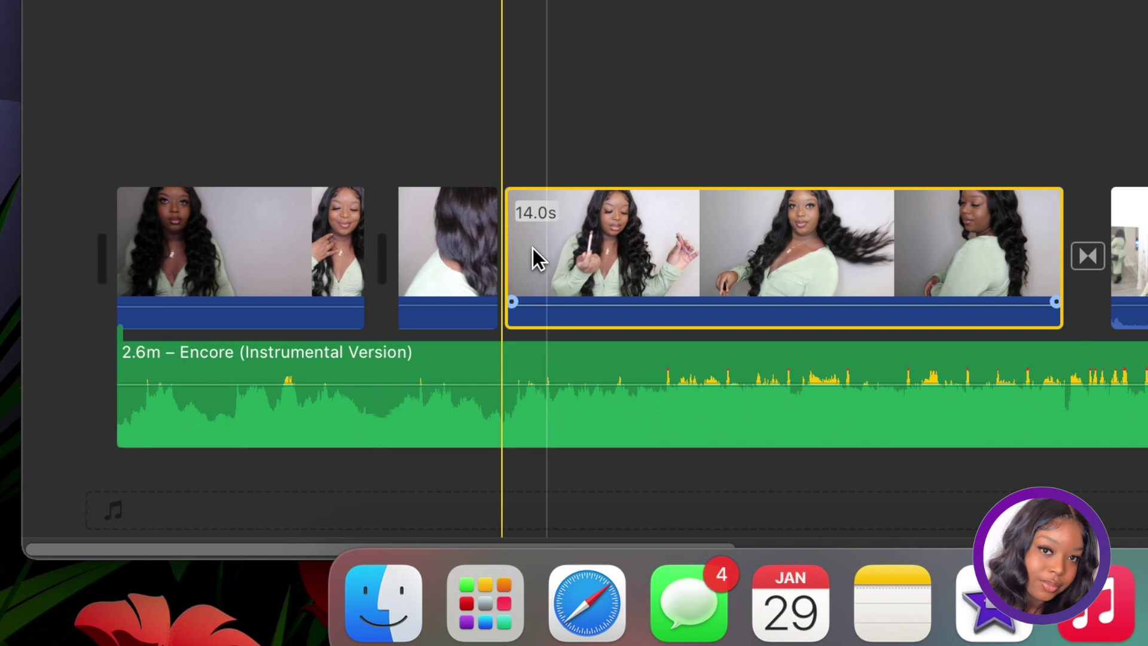
pyautogui.moveTo(506, 246); pyautogui.dragTo(540, 245)
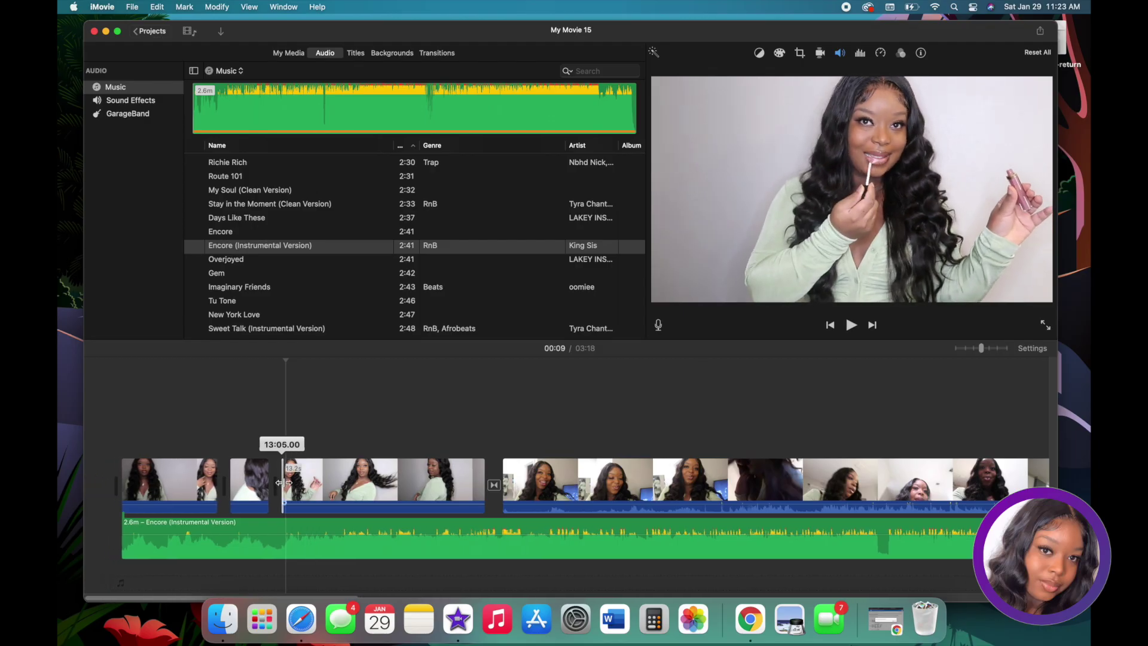
pyautogui.moveTo(284, 482); pyautogui.dragTo(312, 482)
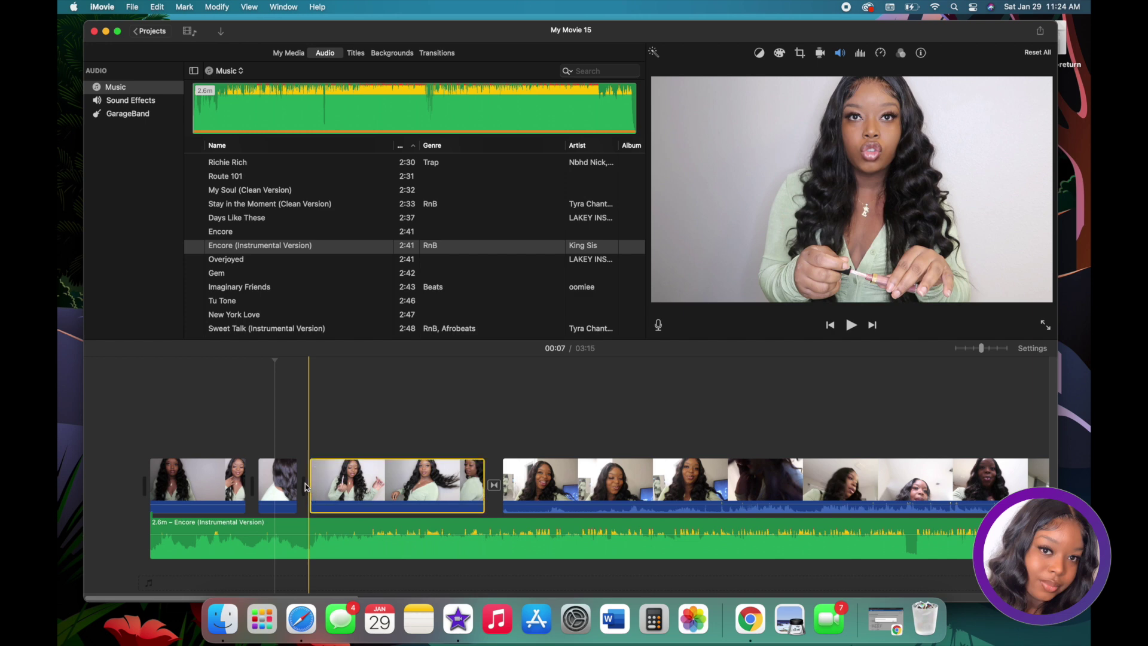
pyautogui.moveTo(309, 485); pyautogui.dragTo(302, 482)
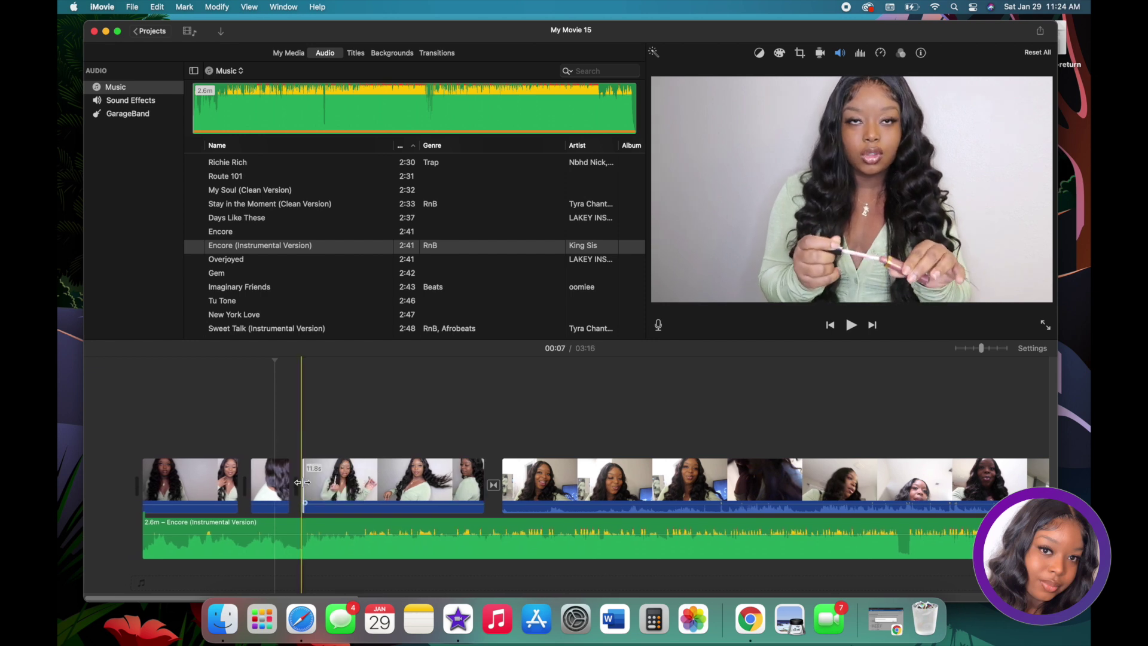
# Play through the new cuts, then split the third clip at 00:12 and delete the part after the cut
pyautogui.click(193, 419)
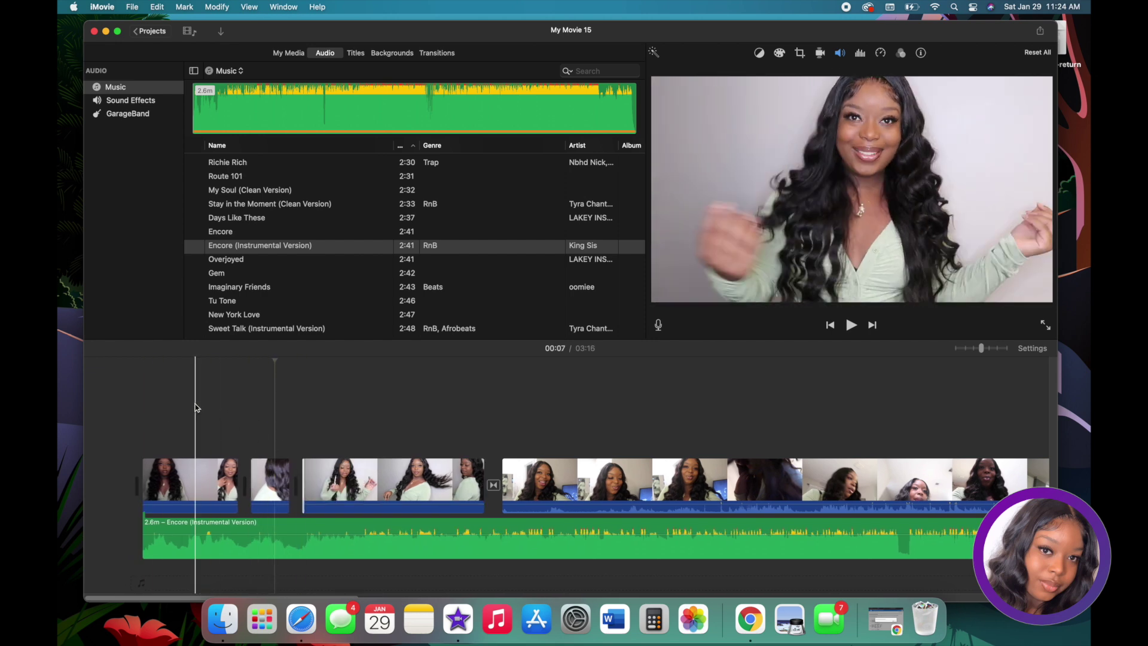
pyautogui.click(850, 324)
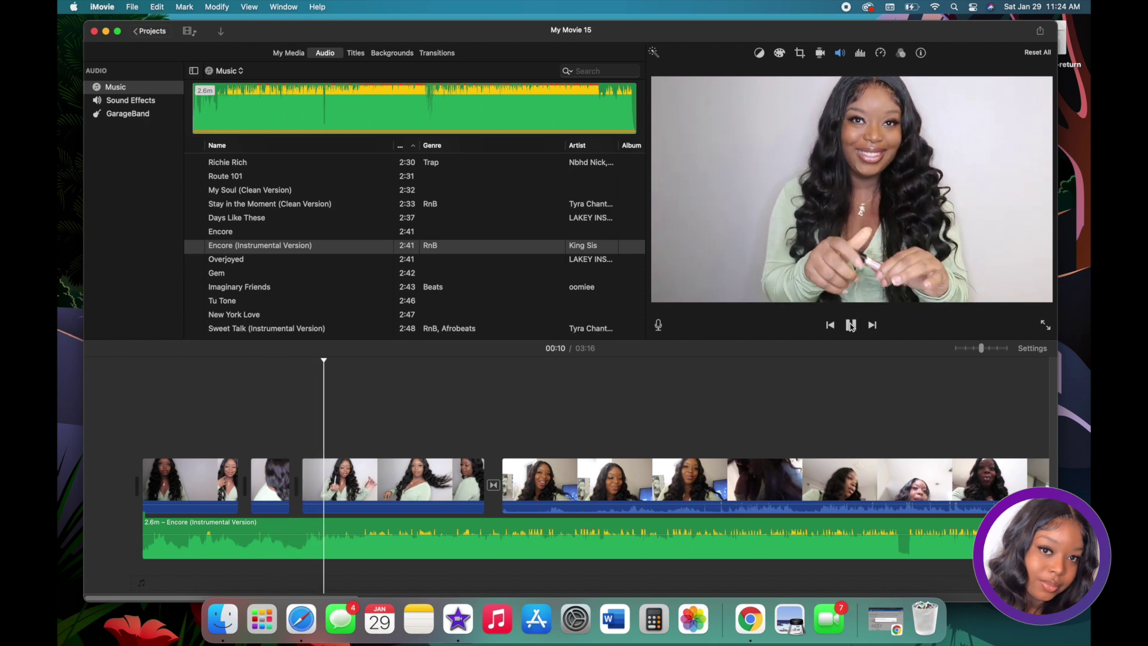
pyautogui.click(851, 325)
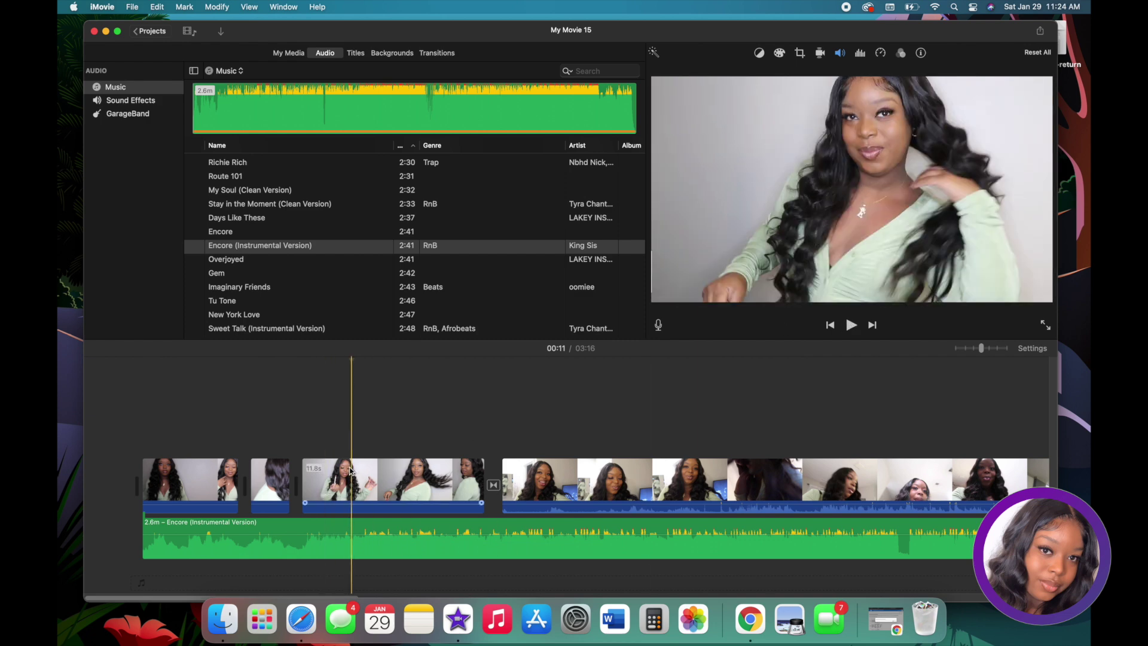
pyautogui.click(346, 475)
pyautogui.click(851, 326)
pyautogui.click(850, 325)
pyautogui.press('super+b')
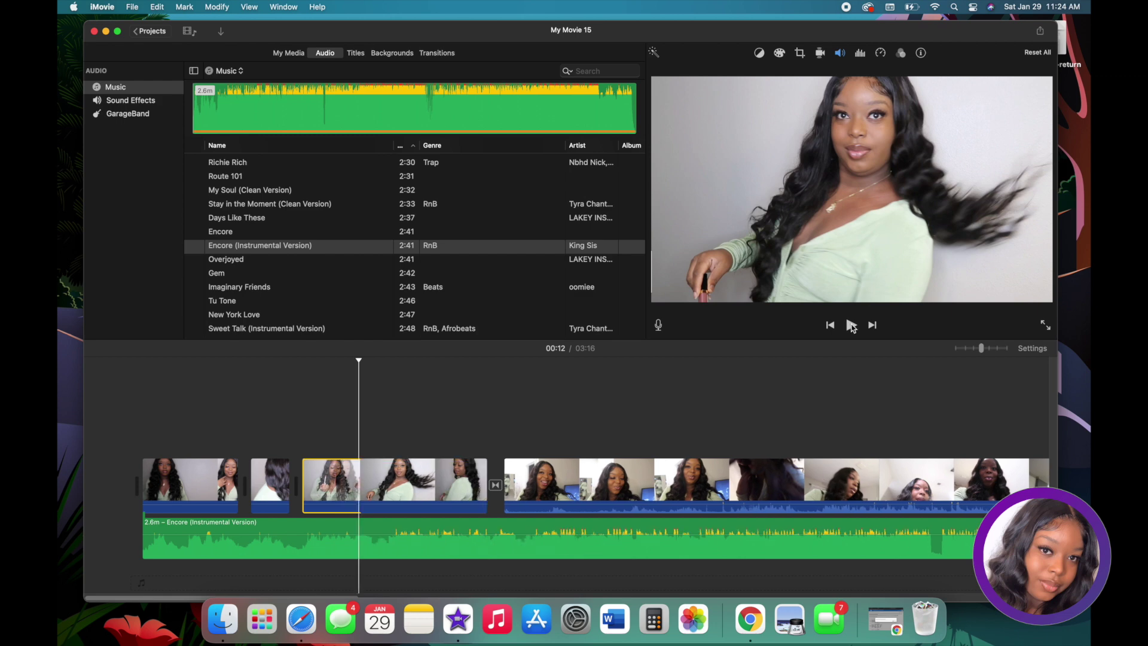
pyautogui.click(406, 472)
pyautogui.press('Delete')
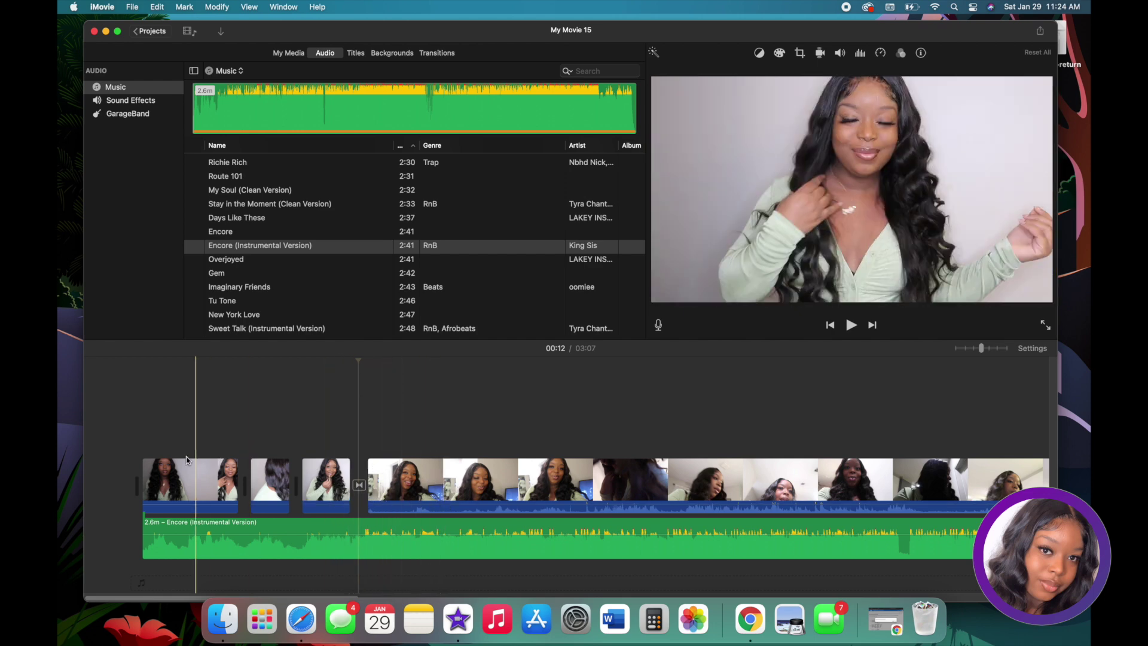
# Play the movie from its beginning through the transition after the third clip to check the cuts
pyautogui.press('Home')
pyautogui.click(850, 327)
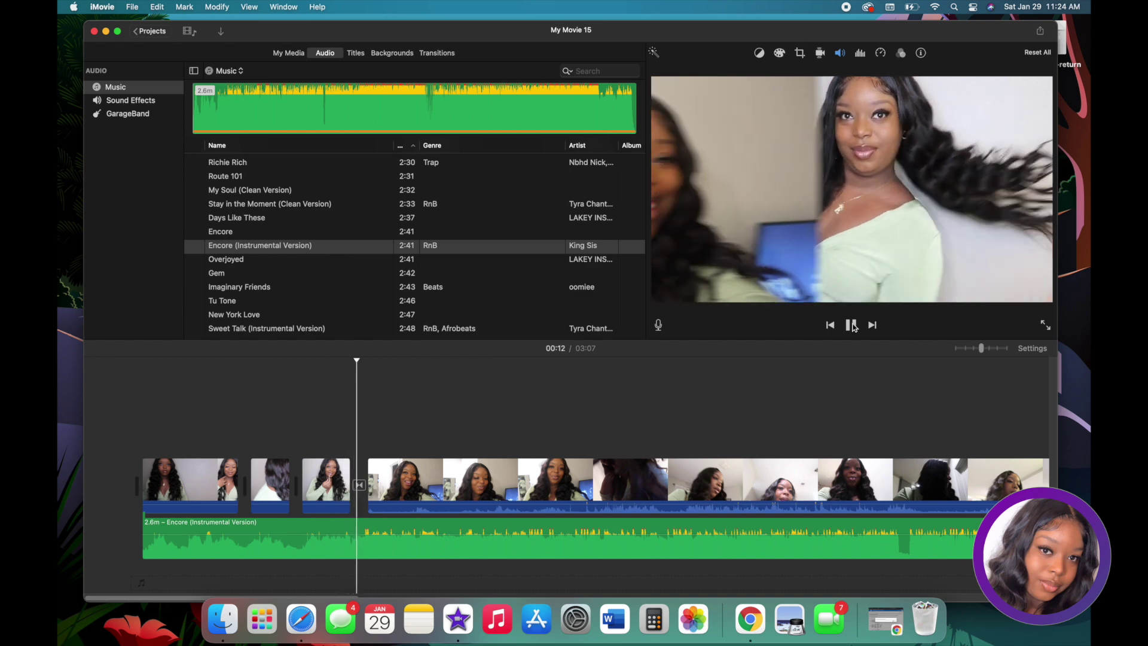
pyautogui.click(851, 325)
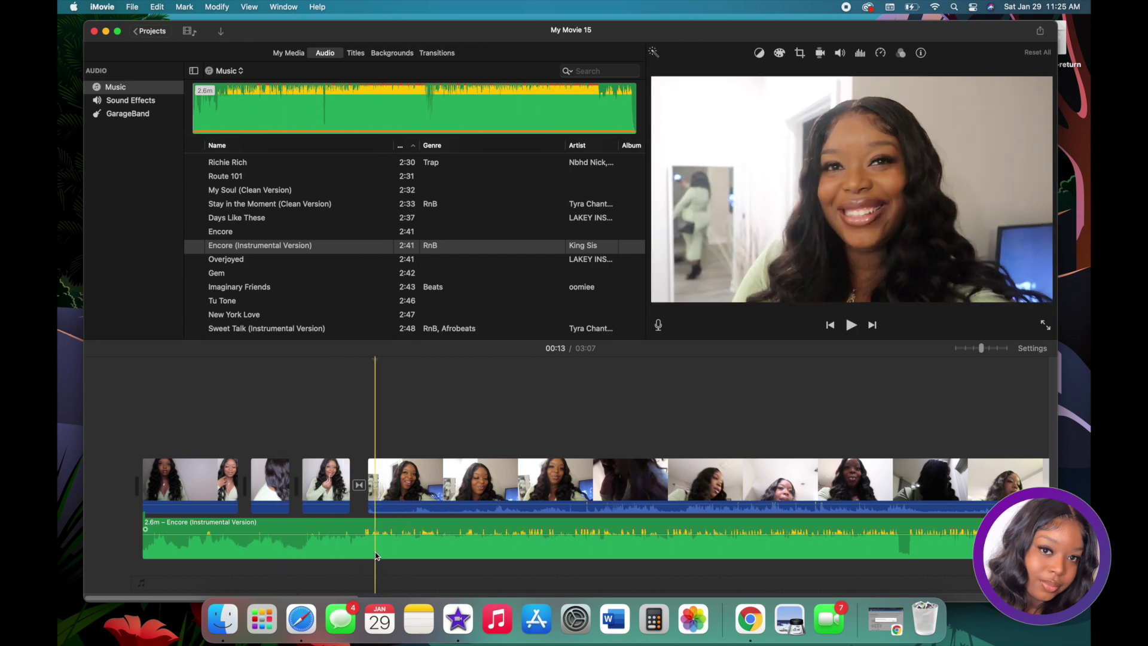
# Split the background music where the fourth clip begins and delete the rest of the song
pyautogui.click(451, 482)
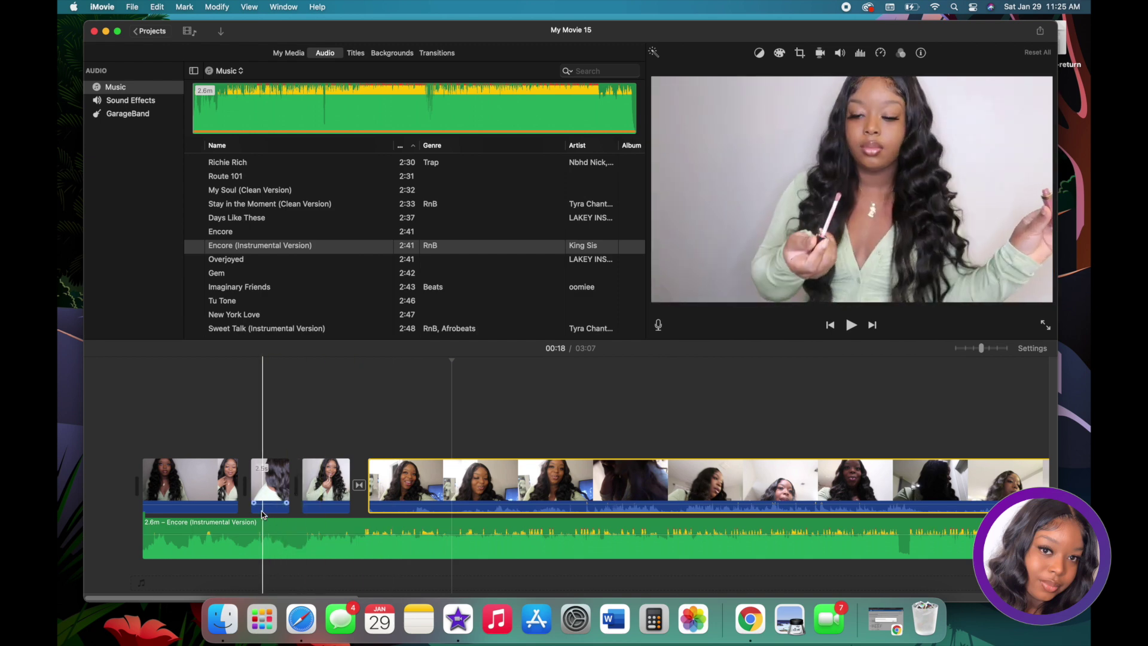
pyautogui.click(422, 529)
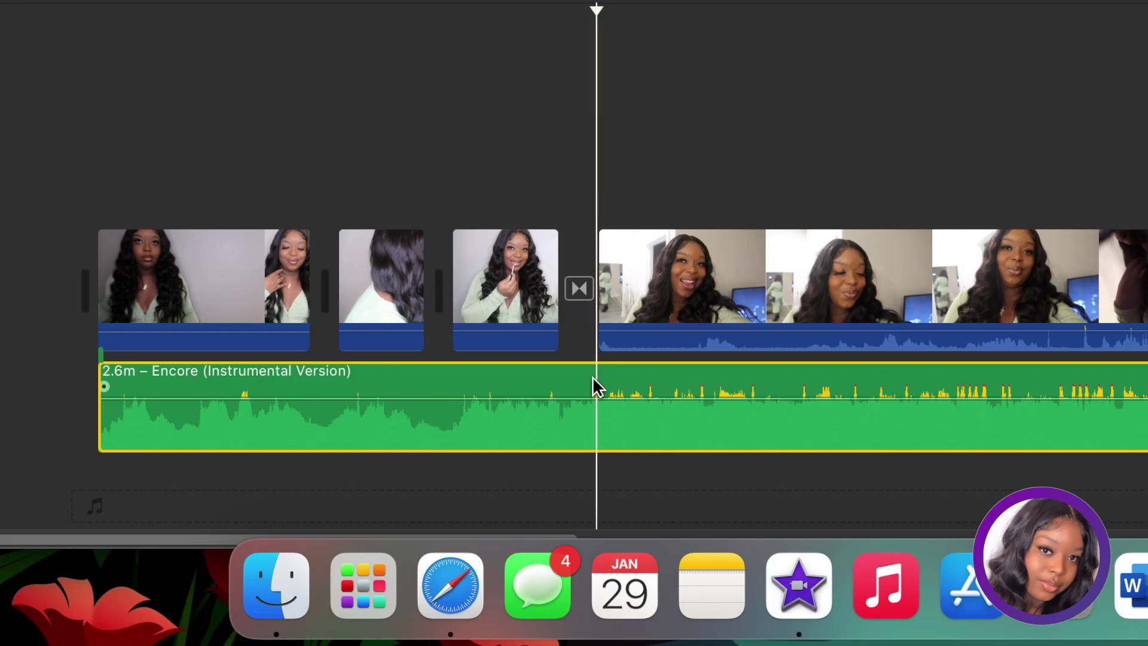
pyautogui.press('super+b')
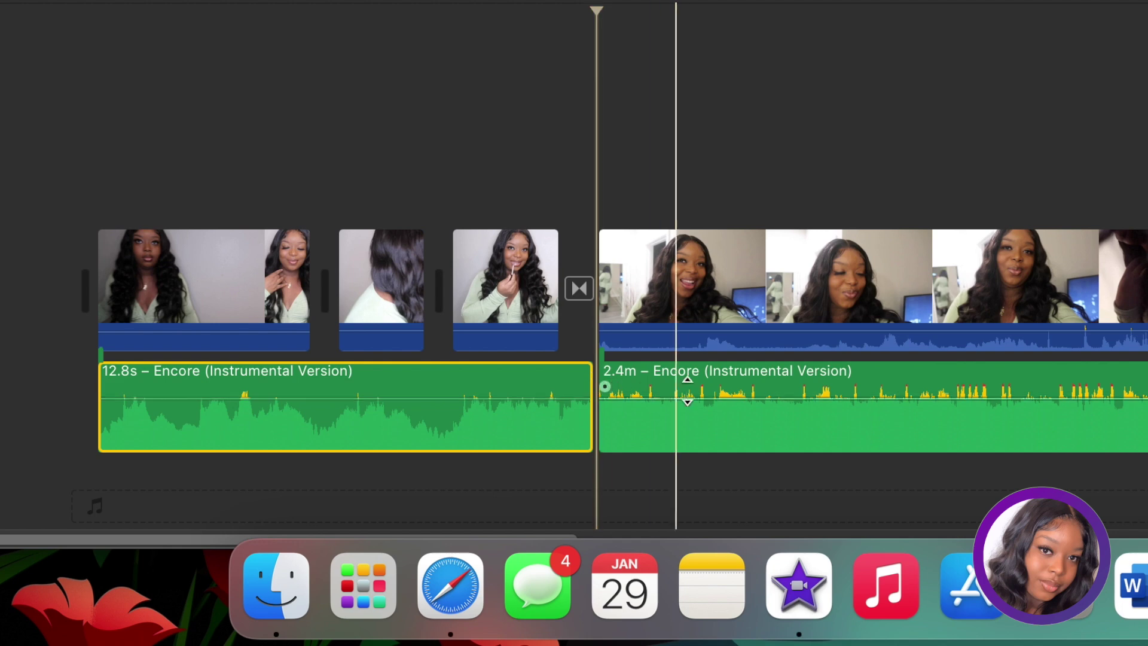
pyautogui.click(664, 445)
pyautogui.press('Delete')
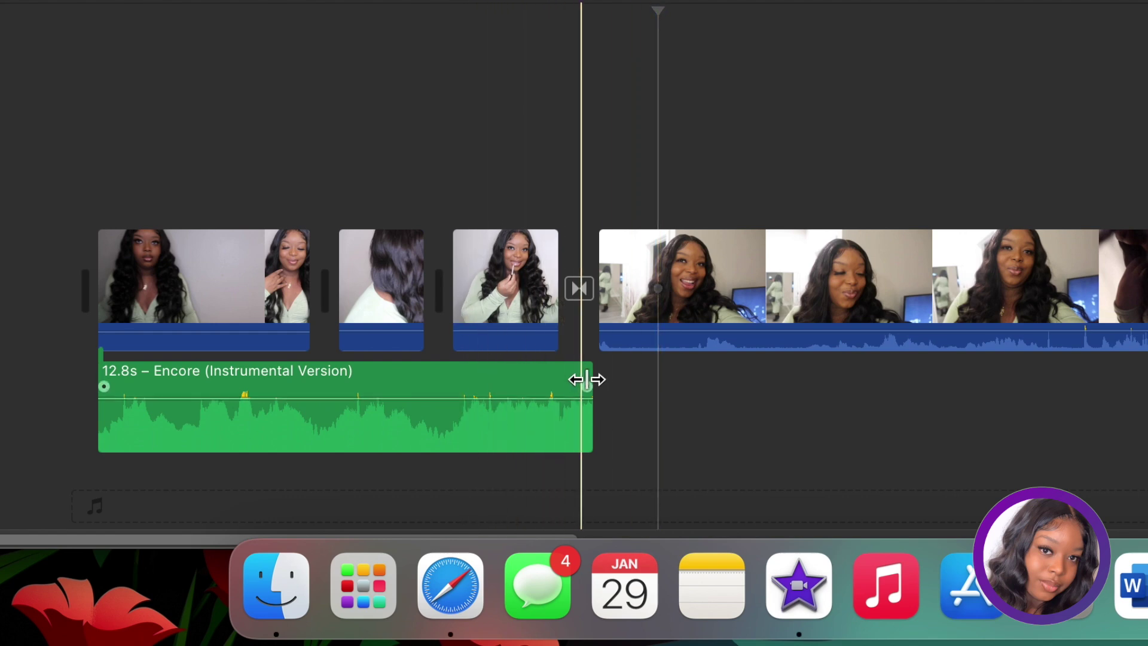
# Play the movie across the end of the shortened background music to hear how it stops
pyautogui.click(551, 155)
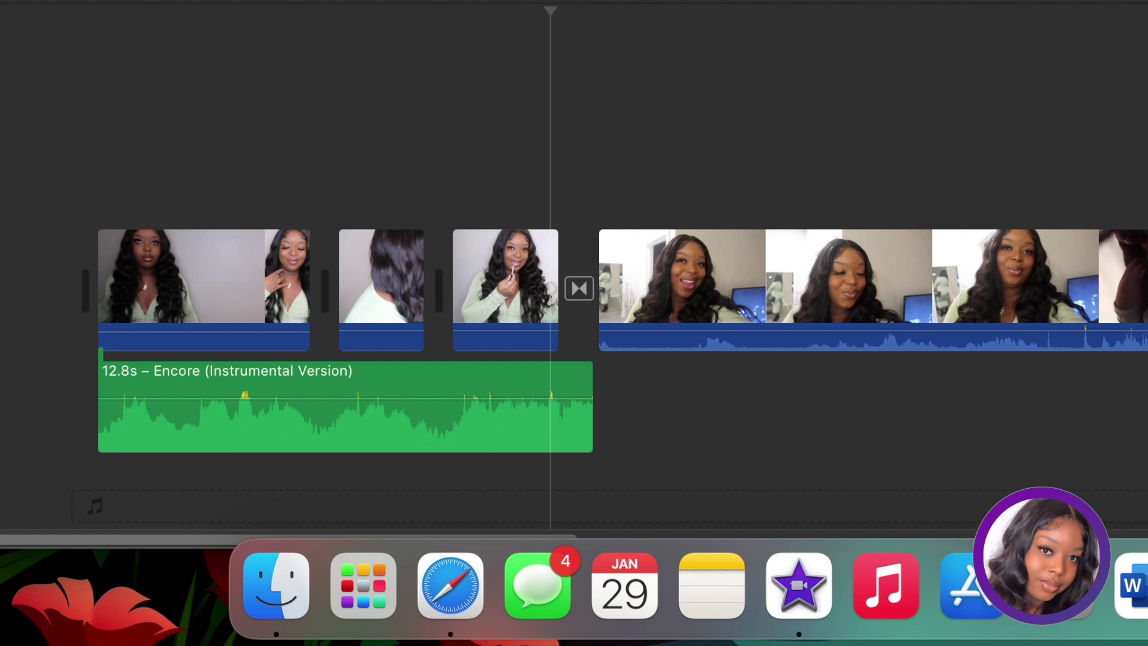
pyautogui.click(443, 179)
pyautogui.press('space')
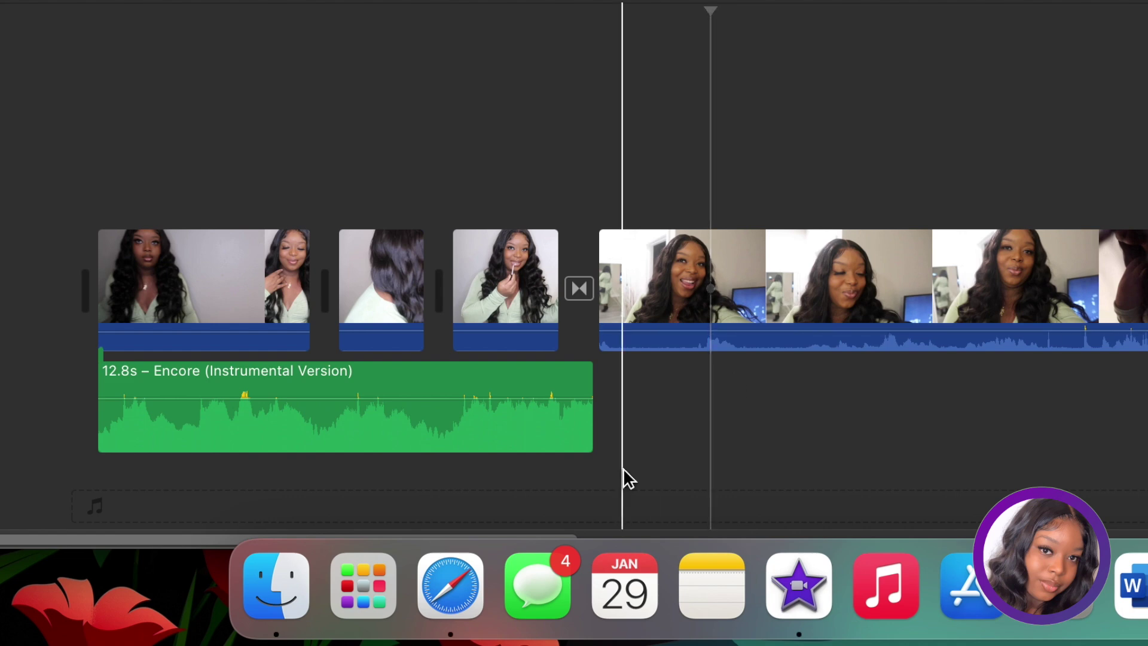
# Extend the background music to 15.6 s under the fourth clip and give it a long fade-out starting beneath the second clip
pyautogui.click(545, 412)
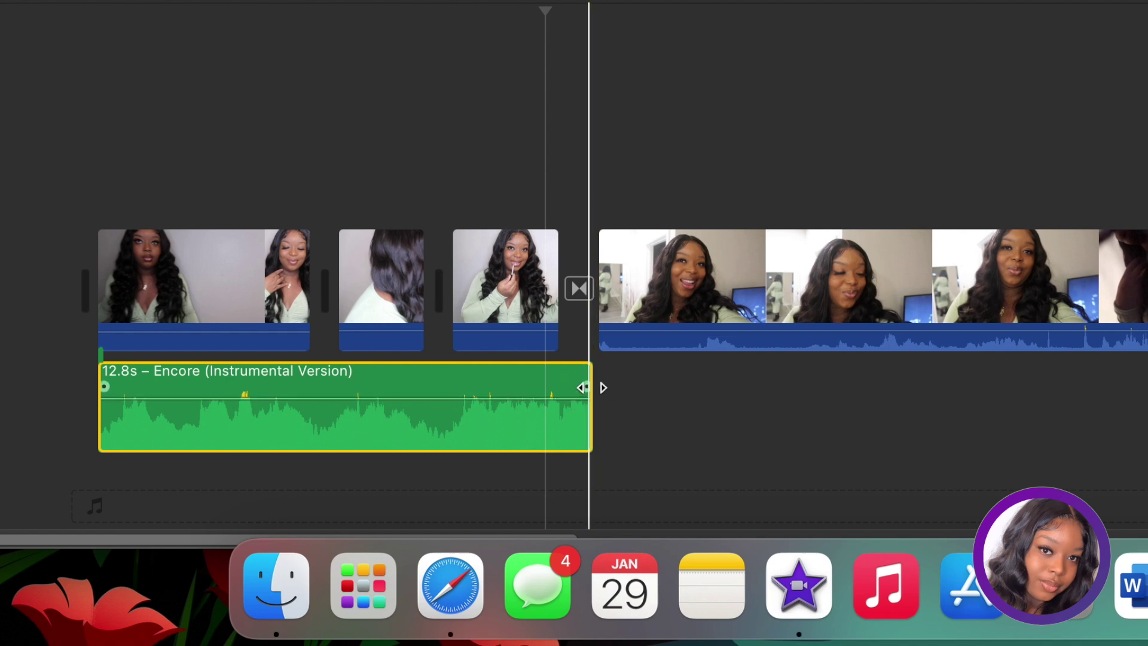
pyautogui.moveTo(592, 380); pyautogui.dragTo(689, 378)
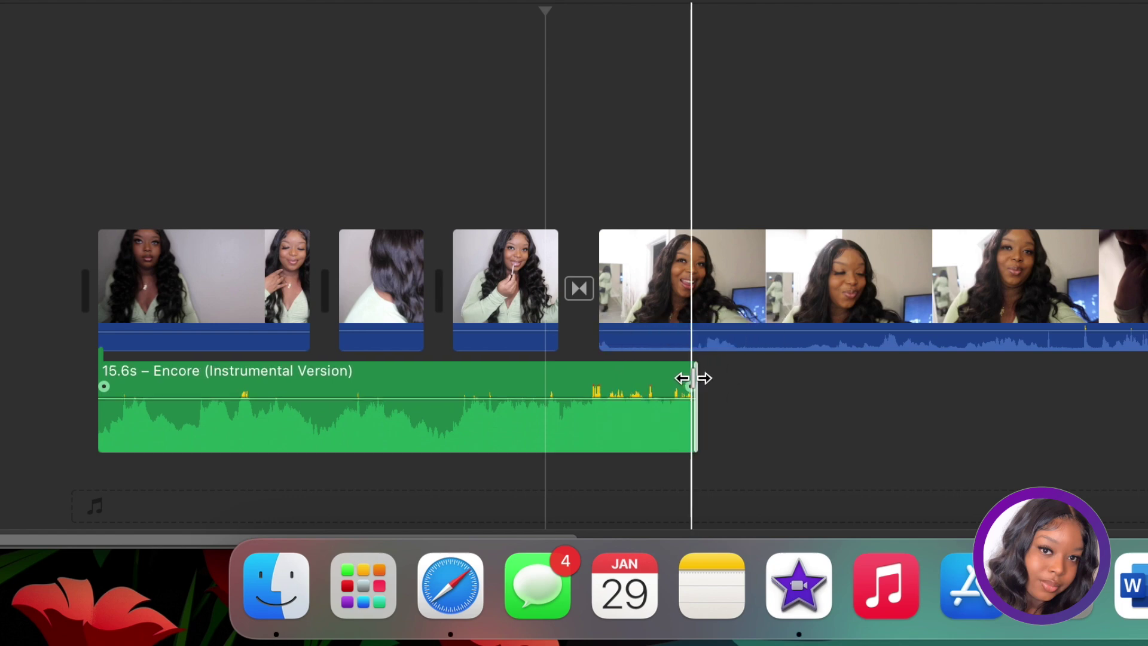
pyautogui.click(736, 417)
pyautogui.click(649, 434)
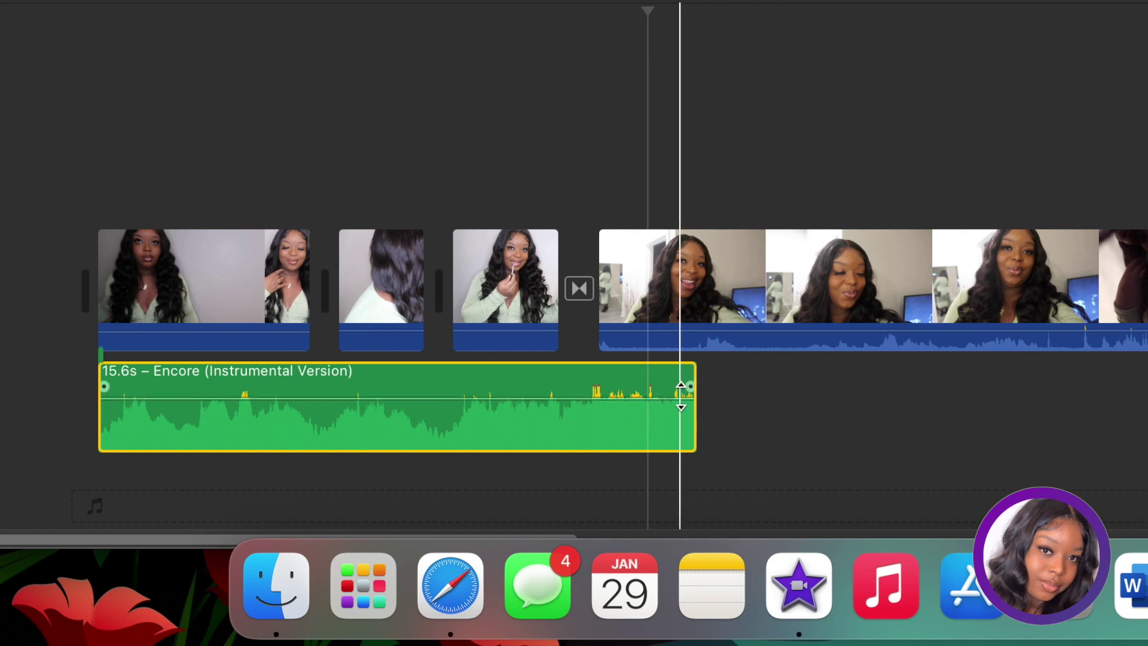
pyautogui.moveTo(682, 389); pyautogui.dragTo(403, 419)
pyautogui.click(832, 436)
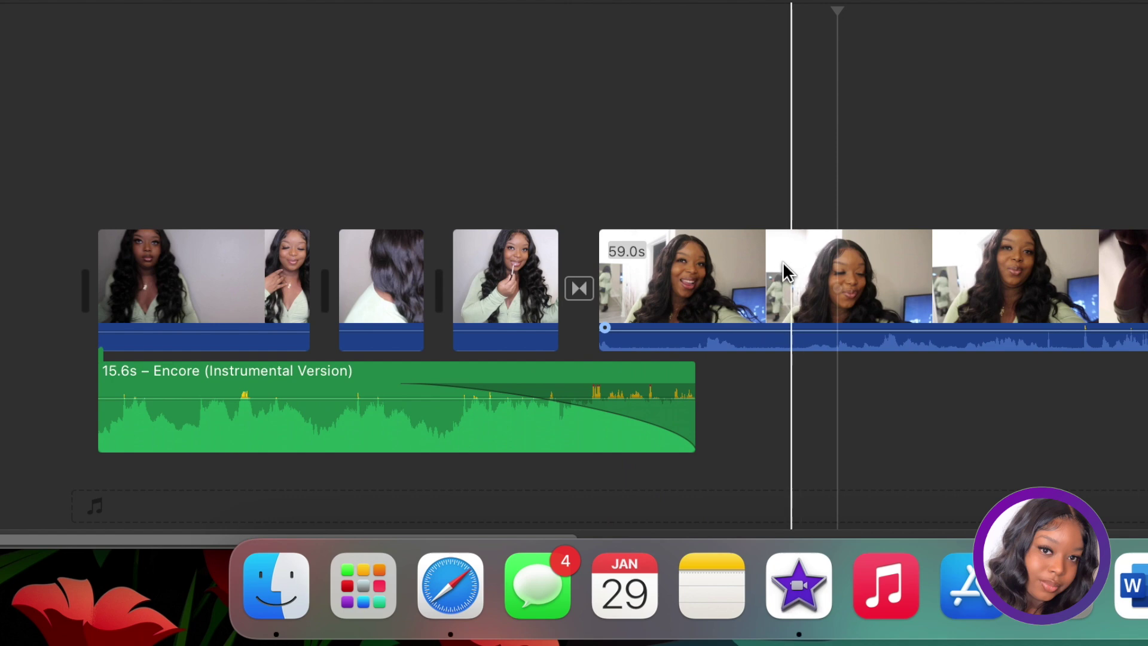
# Play the movie from 00:09 to 00:18 to hear the background music fade out
pyautogui.click(532, 201)
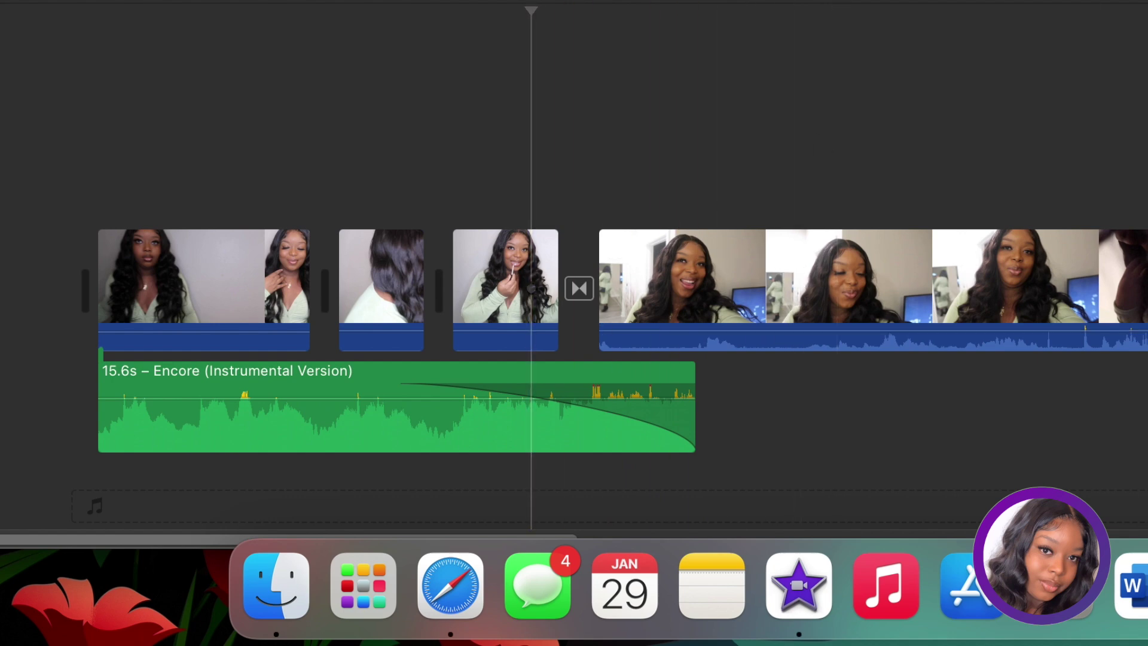
pyautogui.click(469, 143)
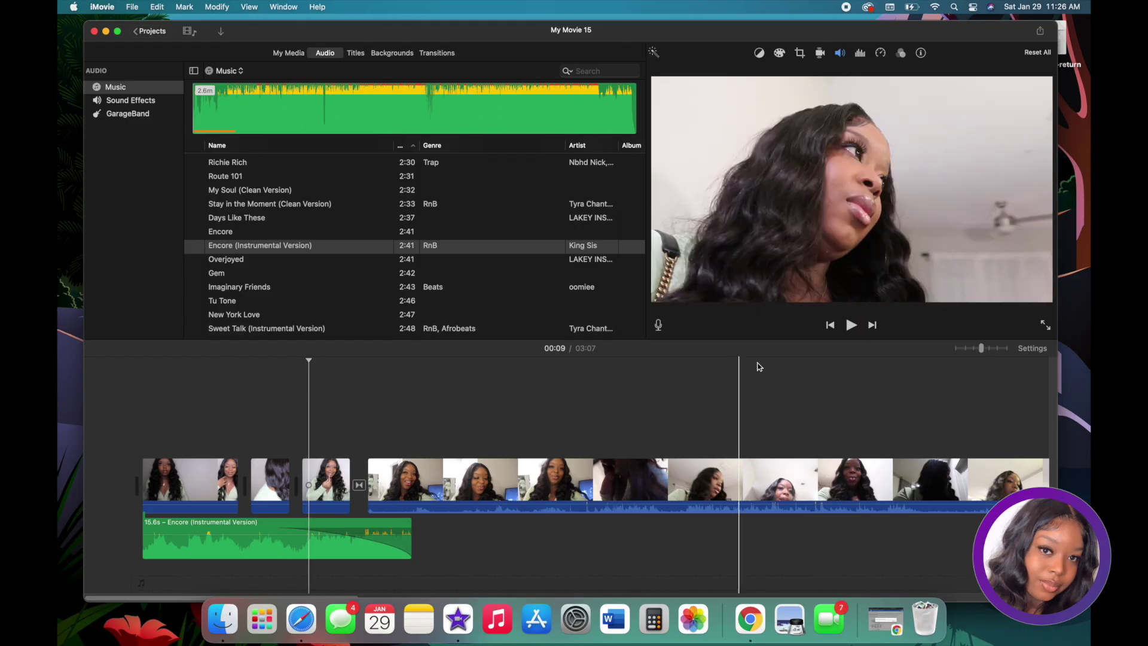
pyautogui.click(851, 326)
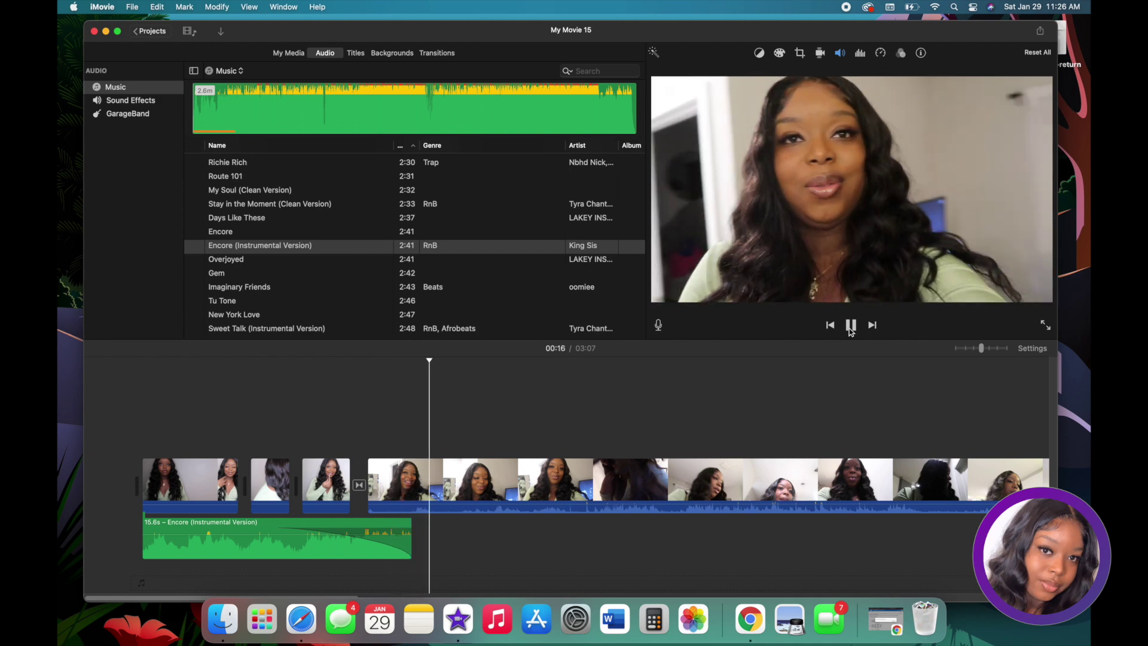
pyautogui.click(851, 325)
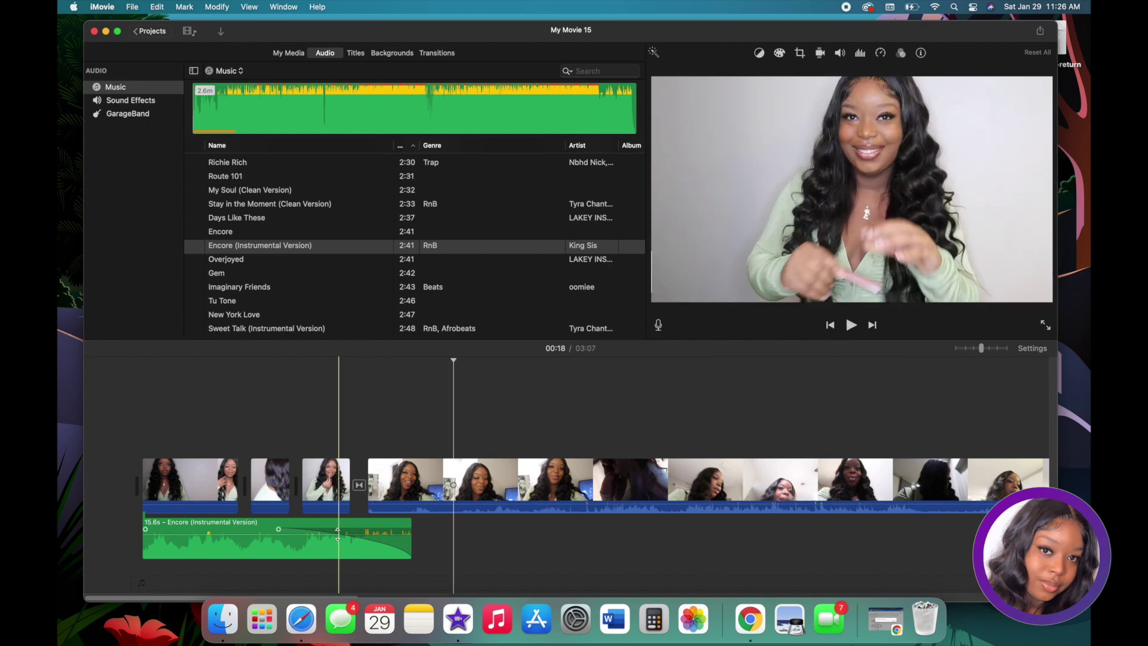
# Return the playhead to the movie's beginning and show the available title styles
pyautogui.hscroll(10, 838, 543)
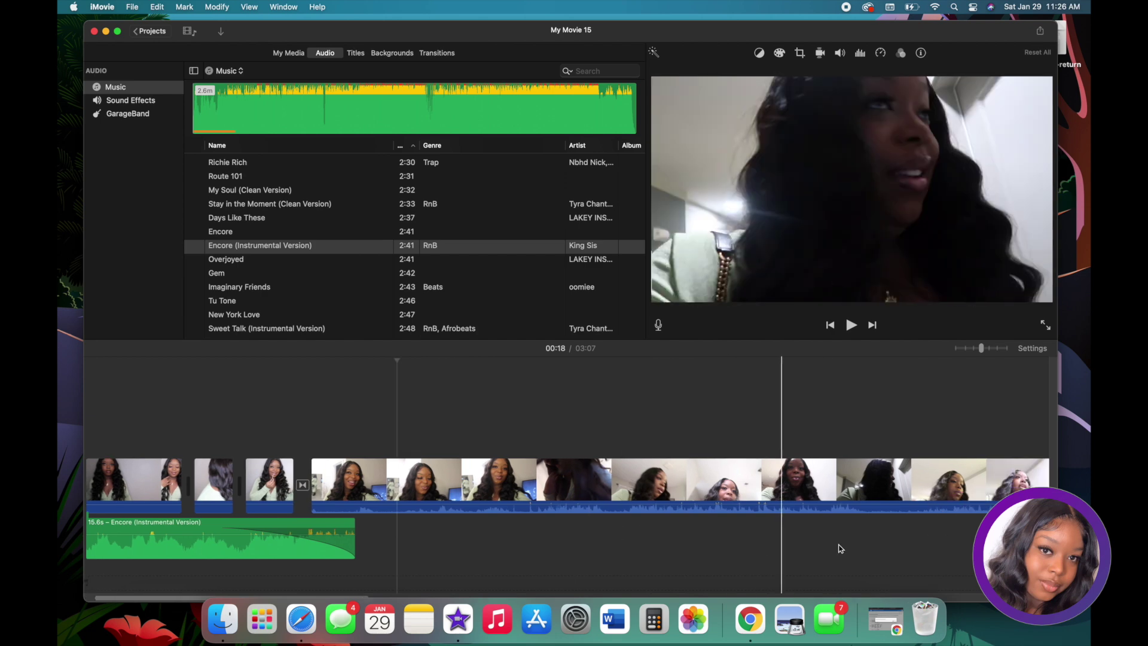
pyautogui.hscroll(-10, 838, 544)
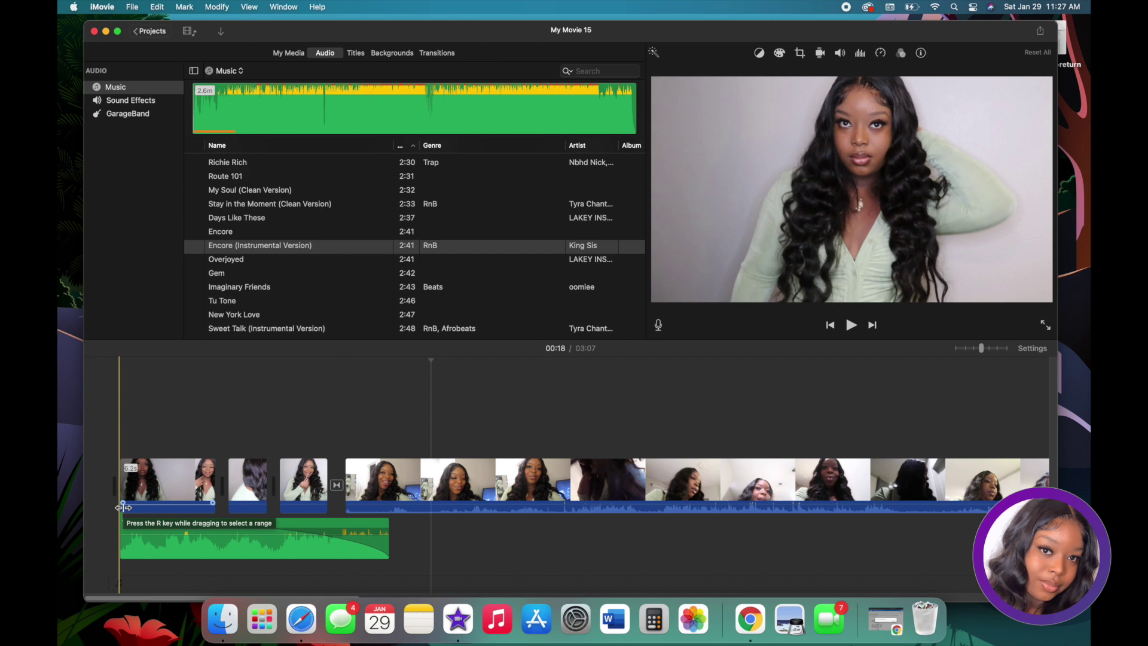
pyautogui.click(119, 413)
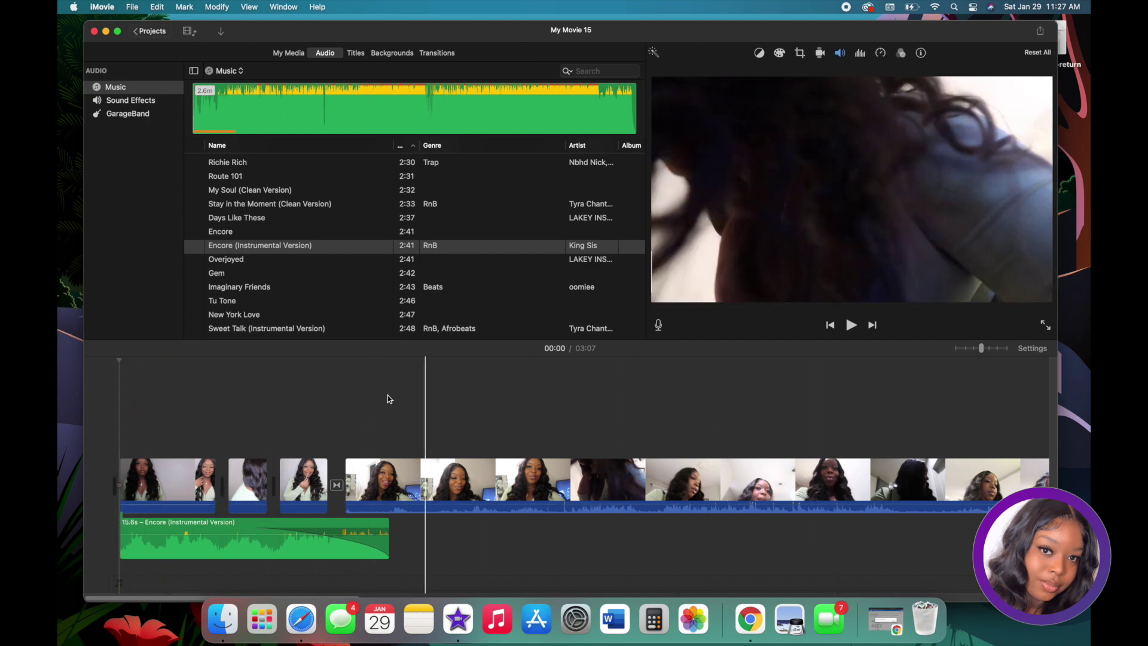
pyautogui.click(357, 54)
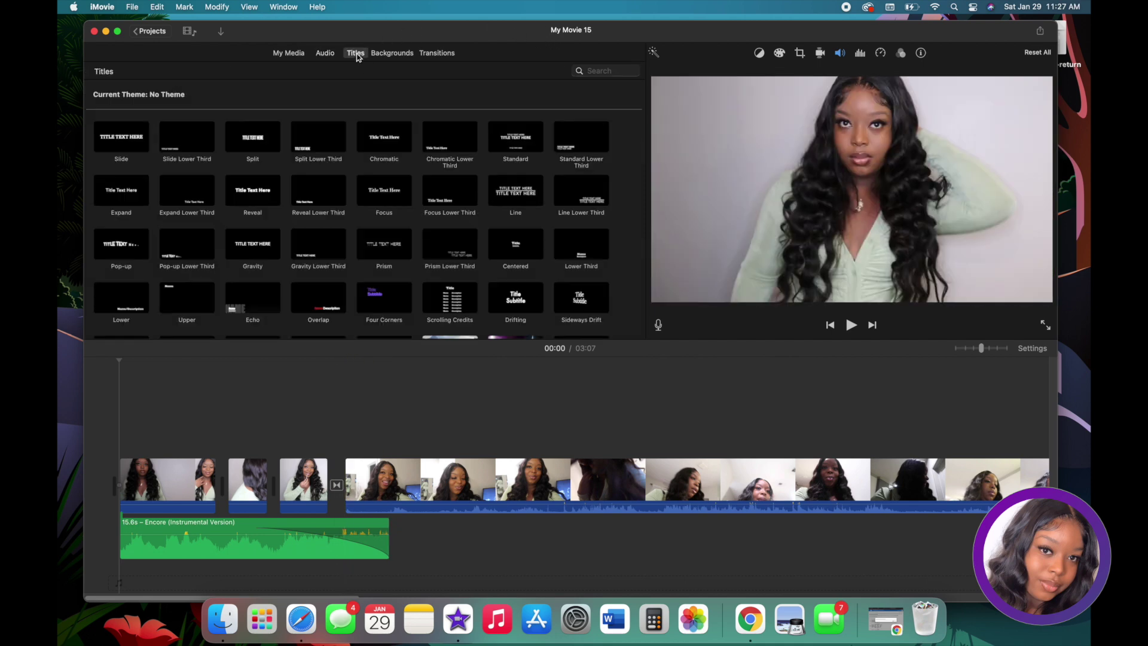